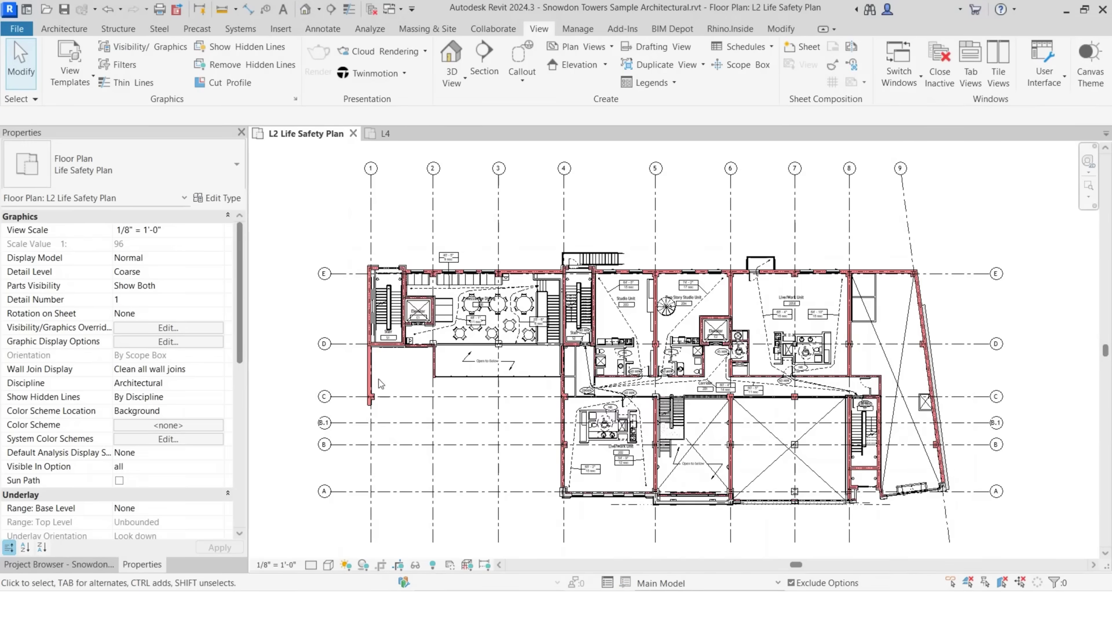
# Step: Select all four BD_Fire Rated view filters and give their cut pattern a Solid fill foreground
pyautogui.scroll(1, 608, 382)
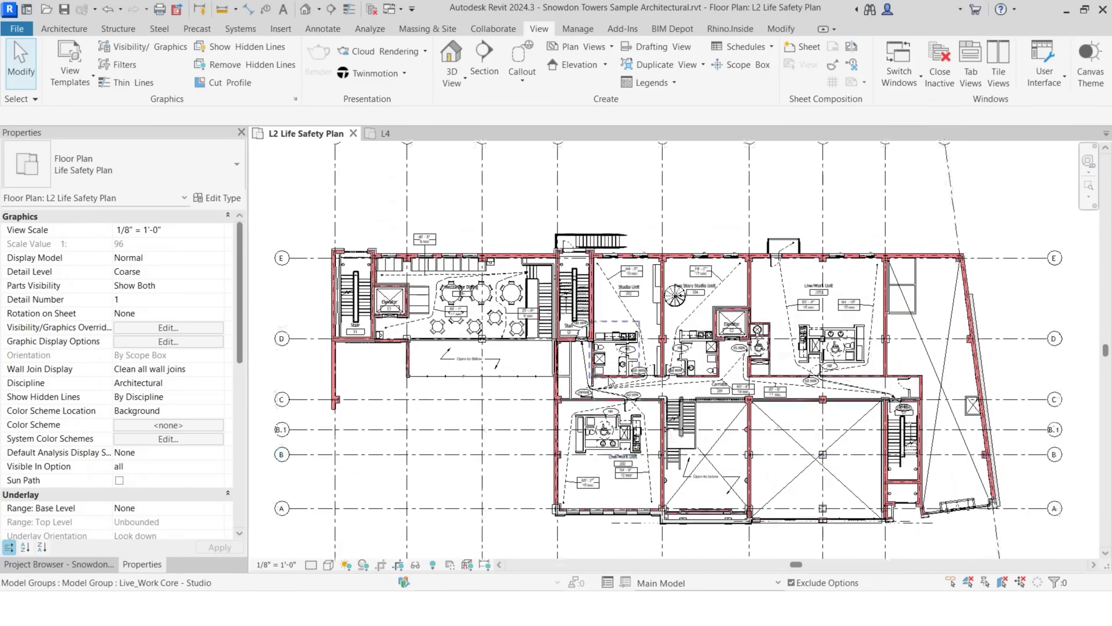
pyautogui.scroll(5, 640, 344)
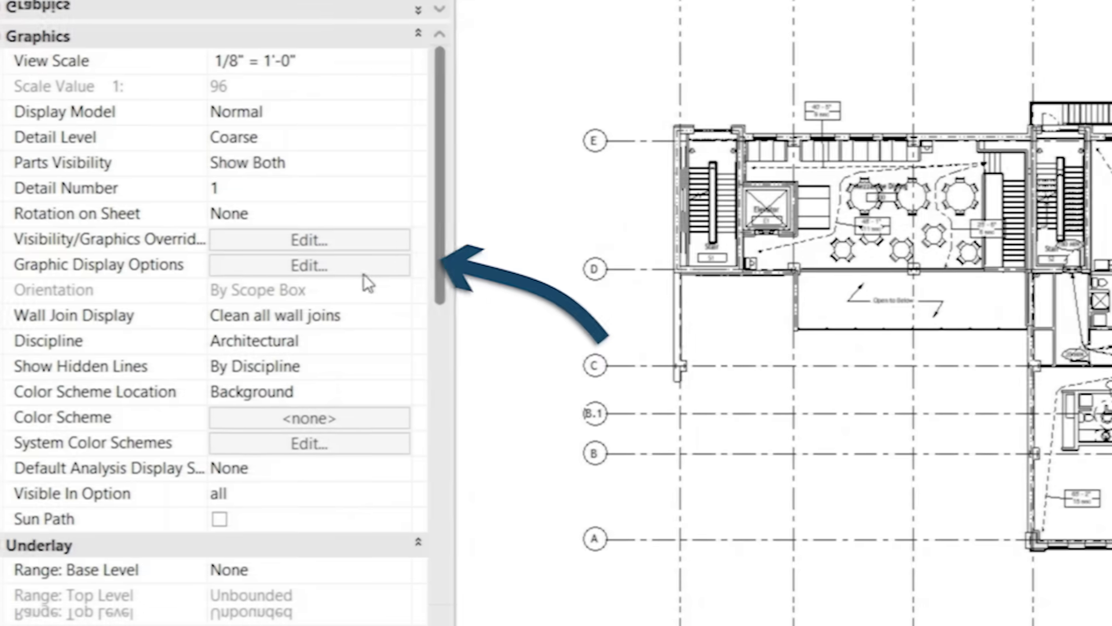
pyautogui.click(302, 244)
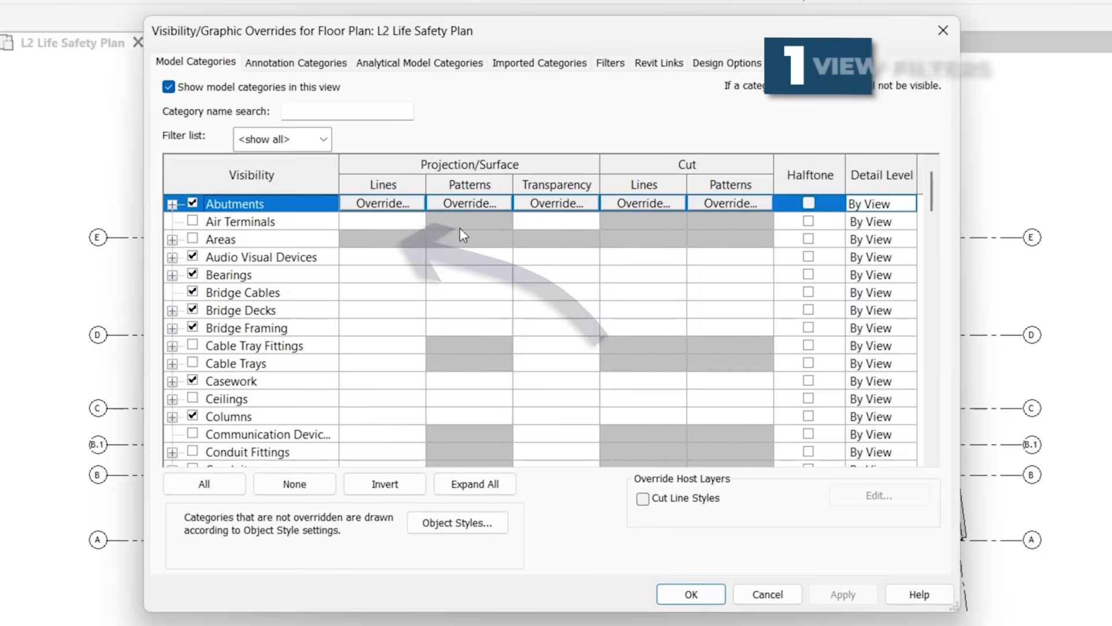
pyautogui.click(602, 70)
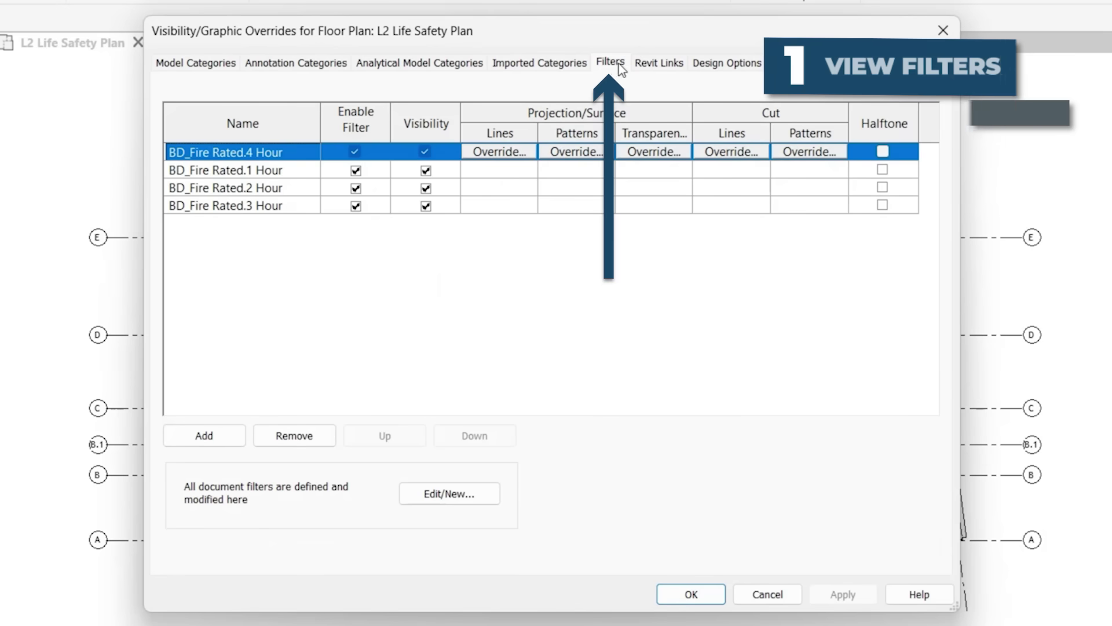
pyautogui.keyDown('shift'); pyautogui.click(231, 207); pyautogui.keyUp('shift')
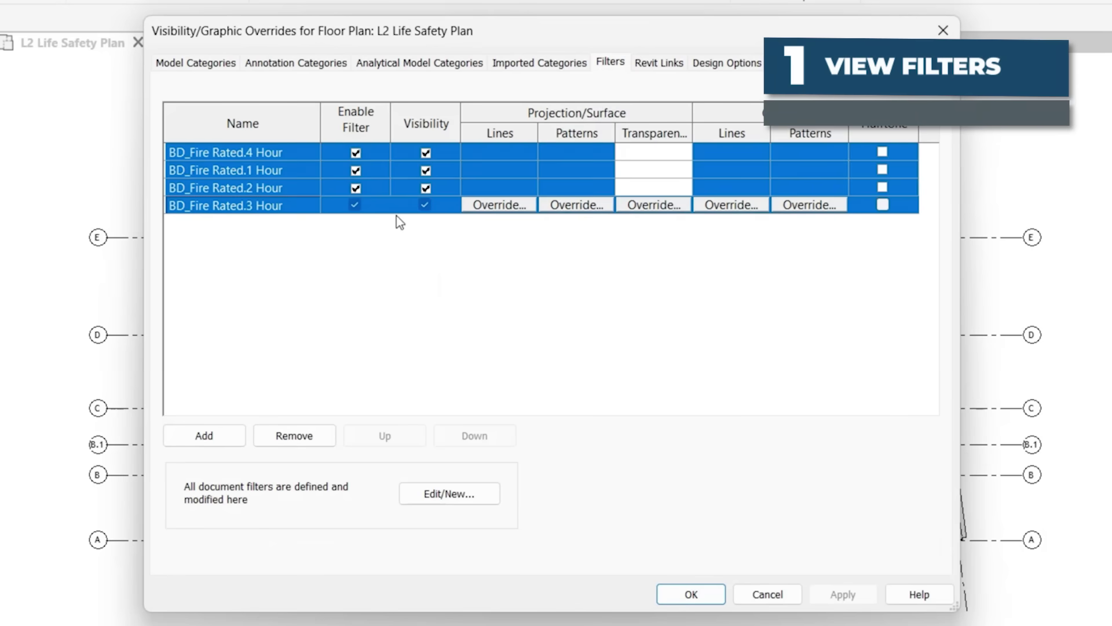
pyautogui.click(817, 206)
pyautogui.click(602, 260)
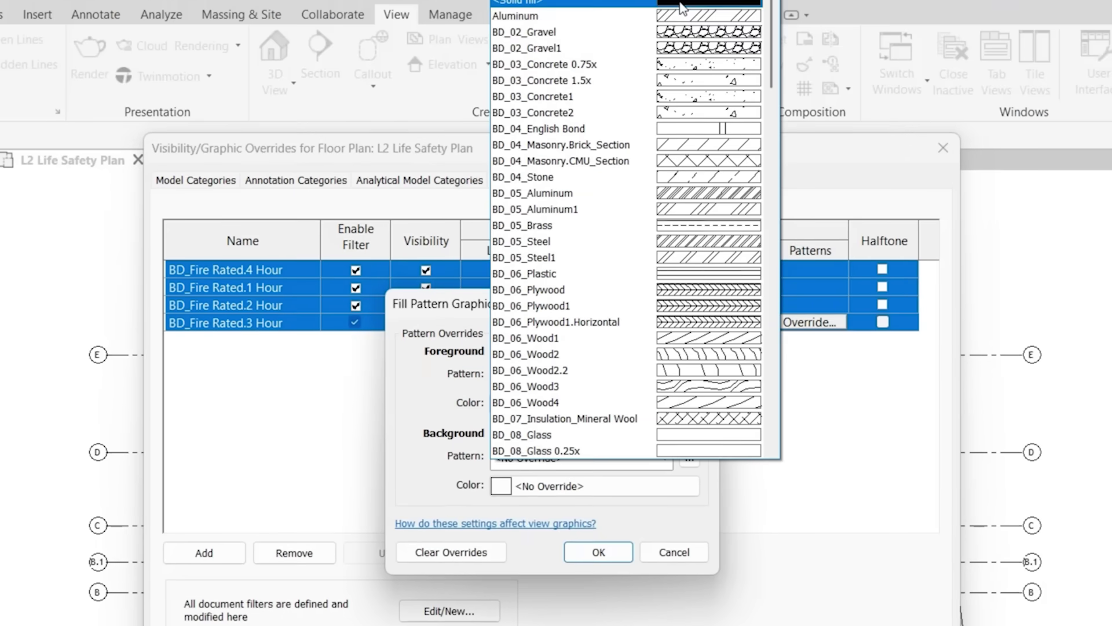
pyautogui.click(684, 5)
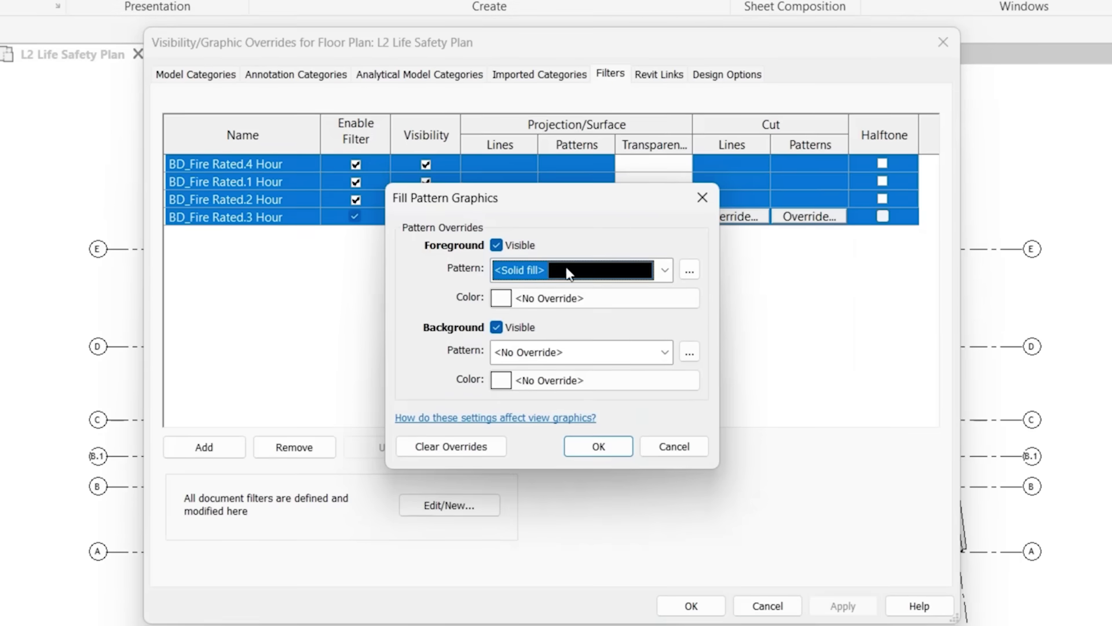
# Step: Colour the solid cut fill pink RGB 255-128-128, apply it, and zoom to the whole floor
pyautogui.click(533, 299)
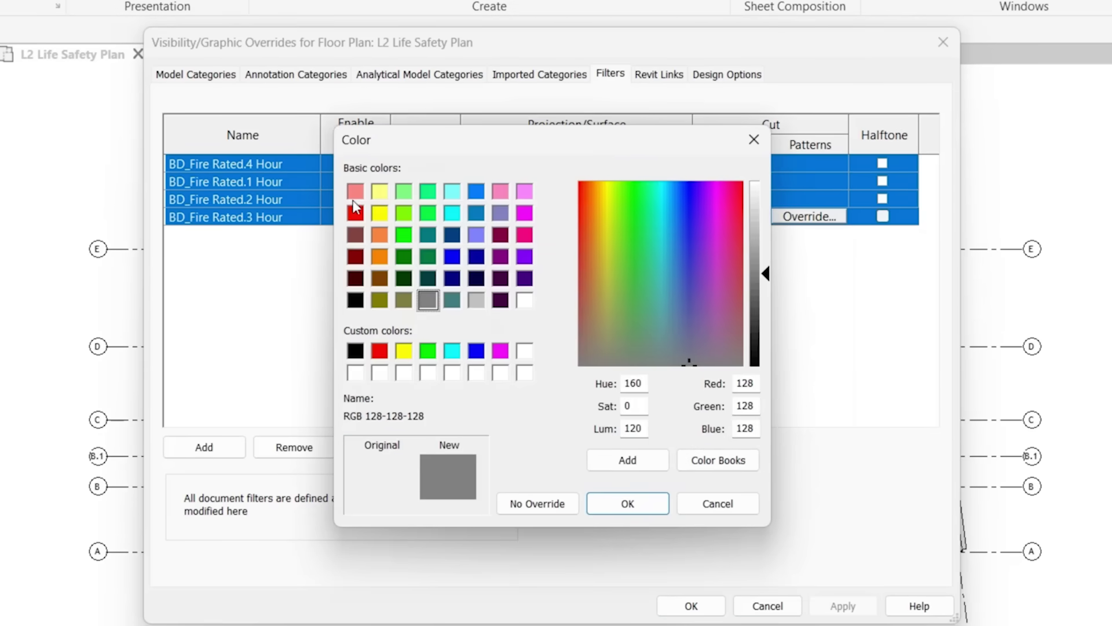
pyautogui.click(355, 192)
pyautogui.click(626, 503)
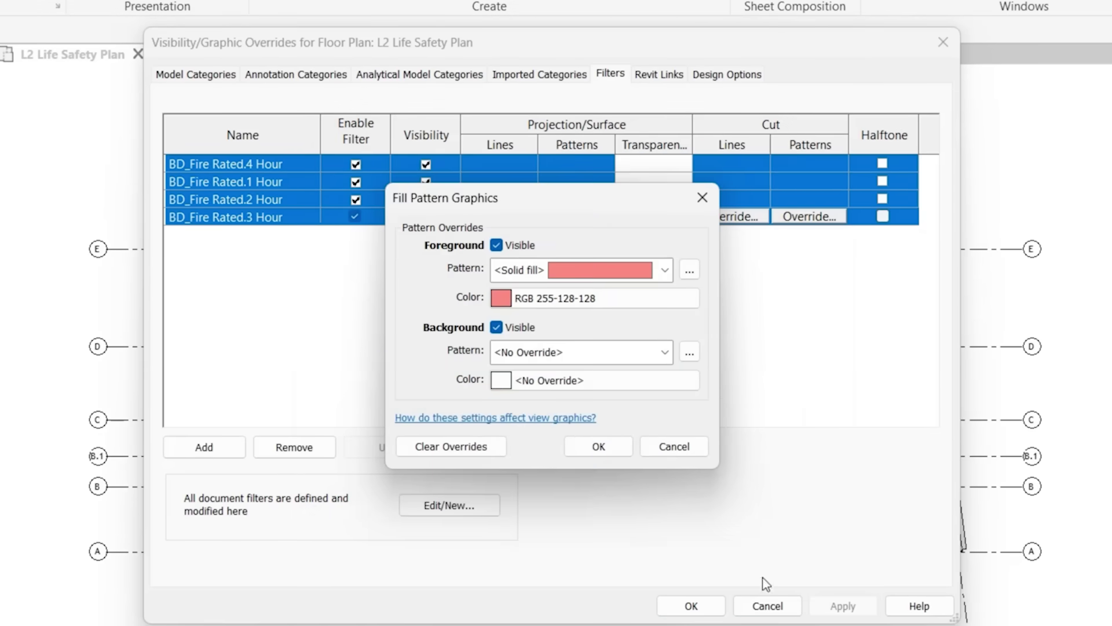
pyautogui.click(596, 446)
pyautogui.click(691, 605)
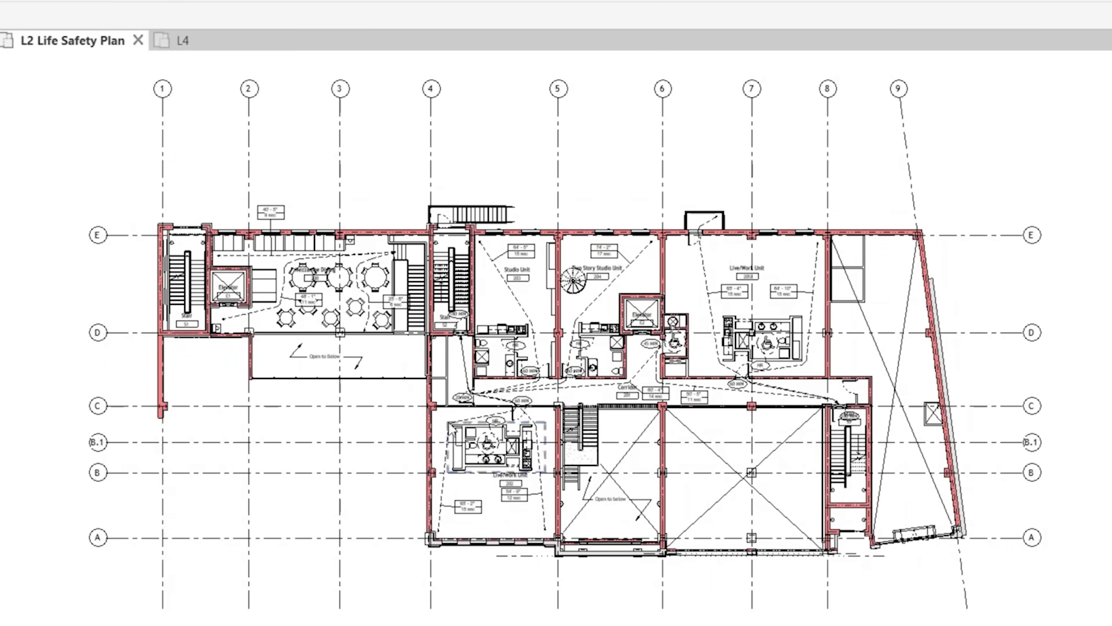
pyautogui.scroll(5, 491, 360)
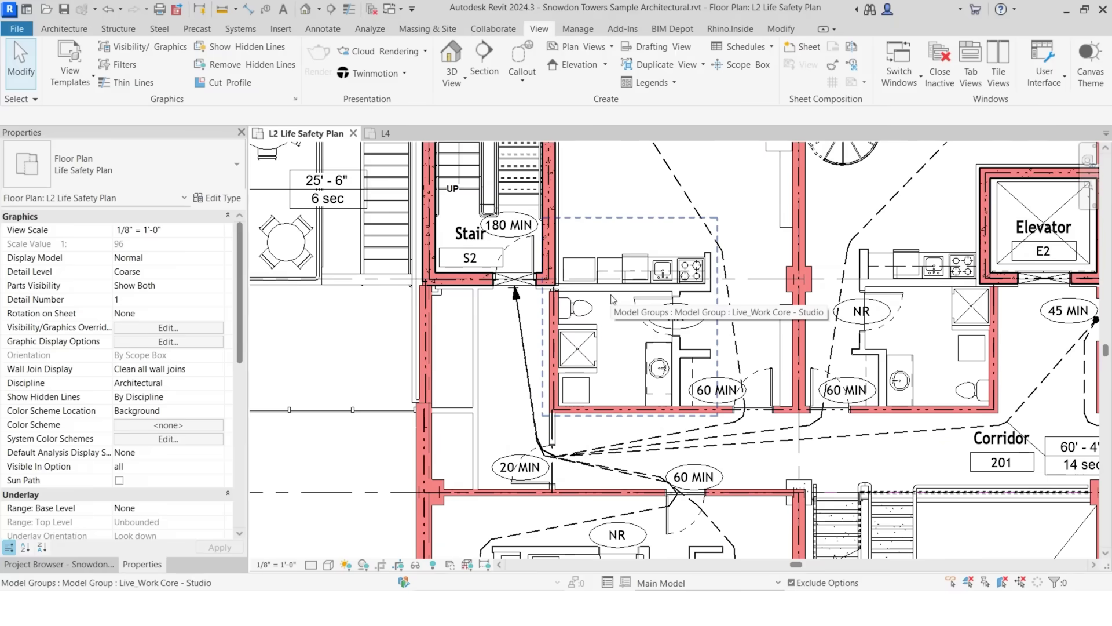
pyautogui.press('z')
pyautogui.press('f')
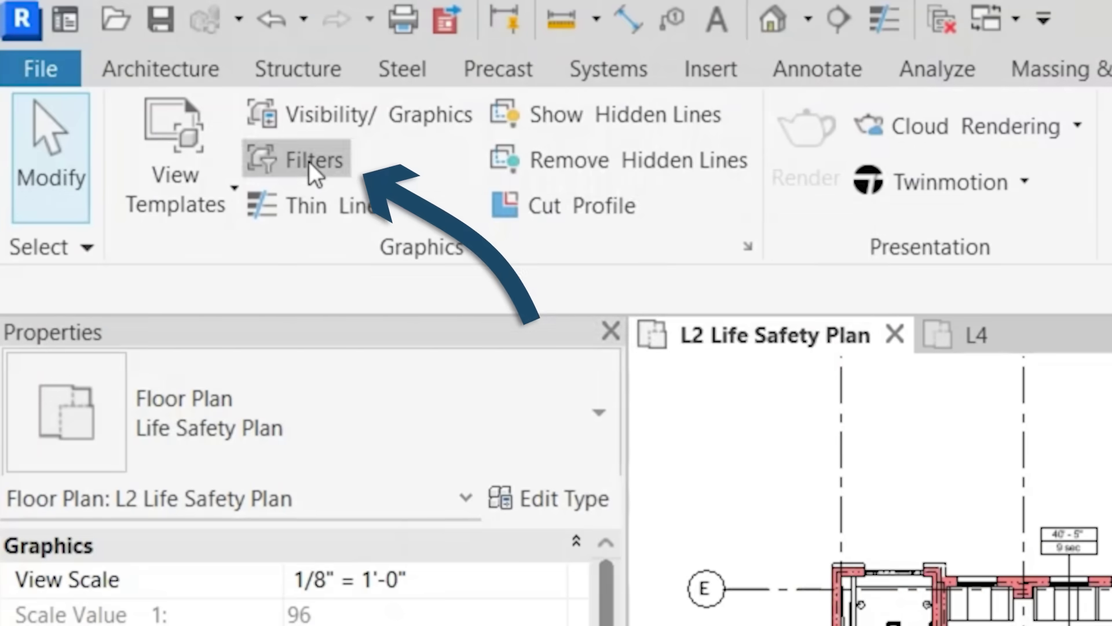
# Step: Create a new rule-based filter named 'BD_Fire Rated.1 Hour (Example)'
pyautogui.click(313, 164)
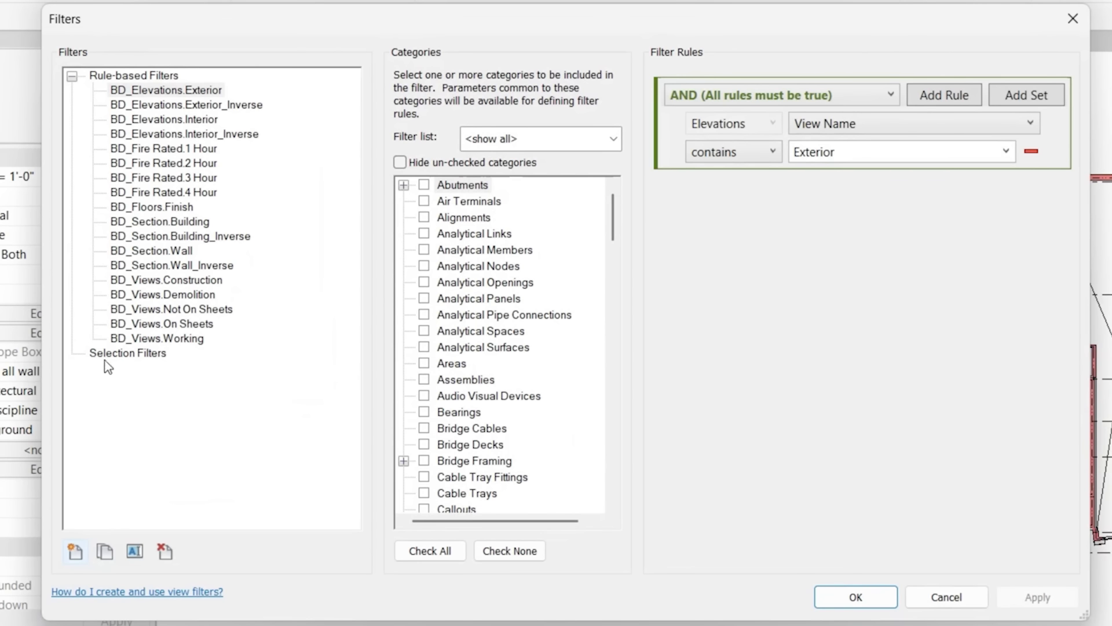
pyautogui.click(153, 149)
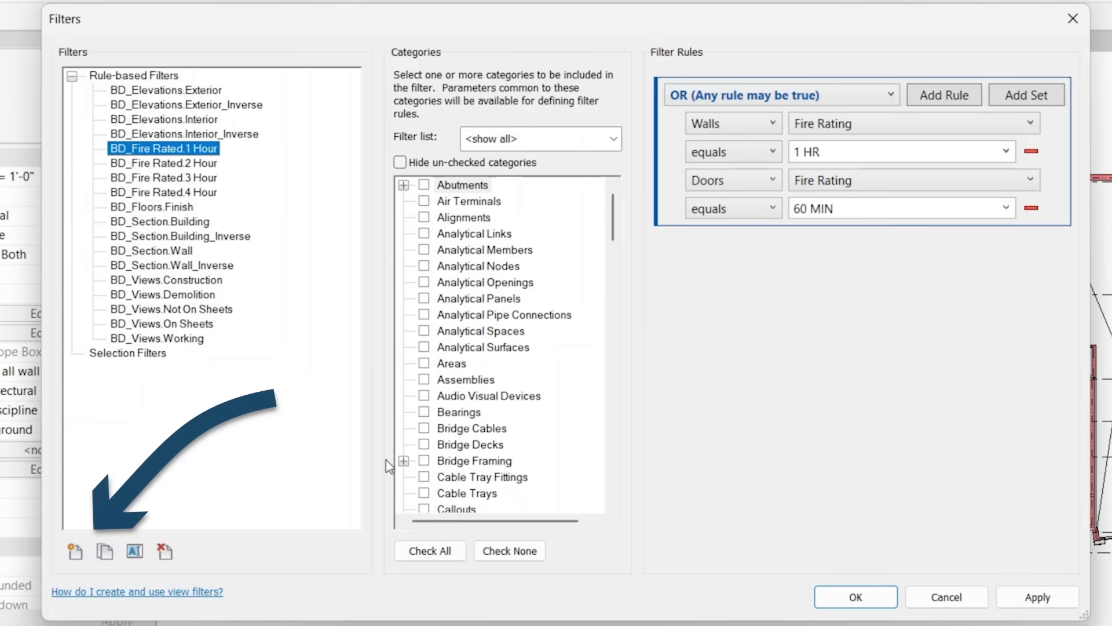
pyautogui.click(75, 551)
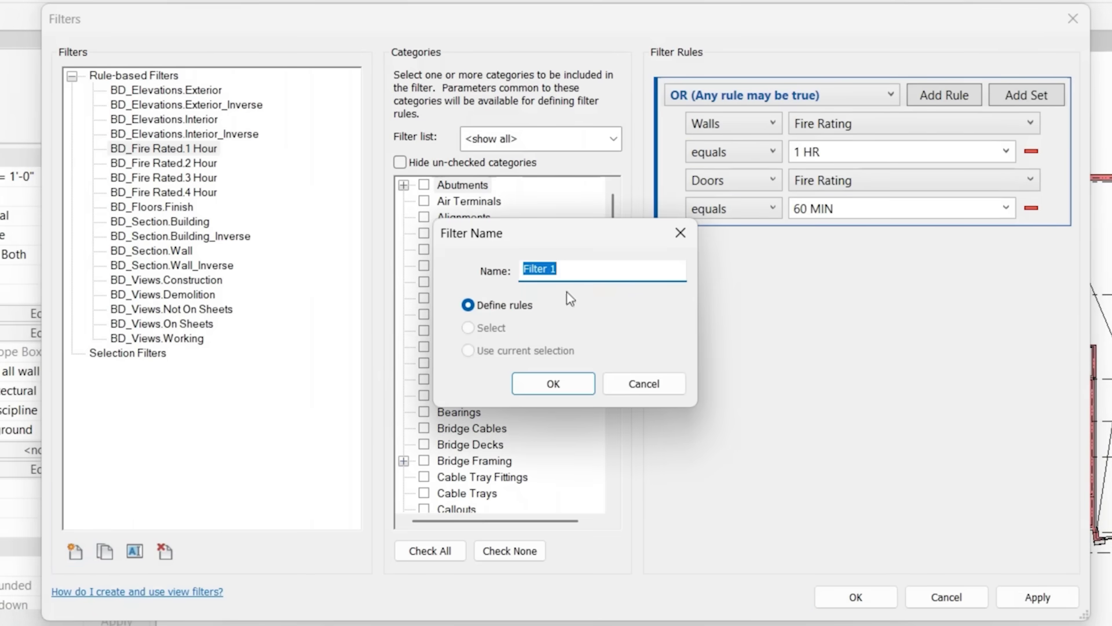
pyautogui.write('BD_Fire Ra')
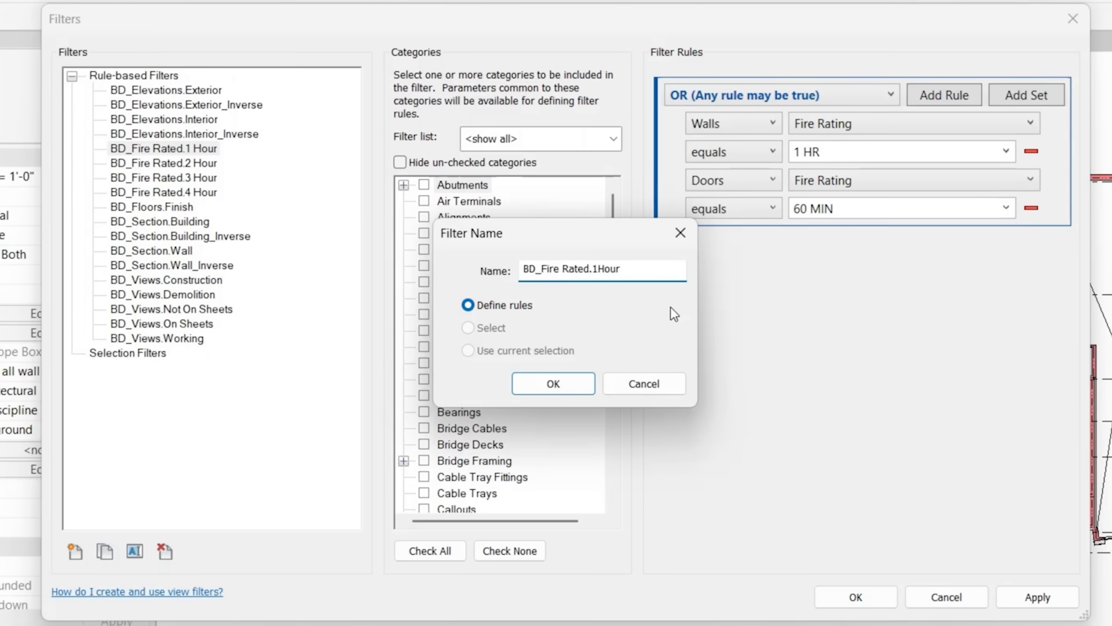
pyautogui.write('ted.1 Hour (Example)')
pyautogui.click(563, 386)
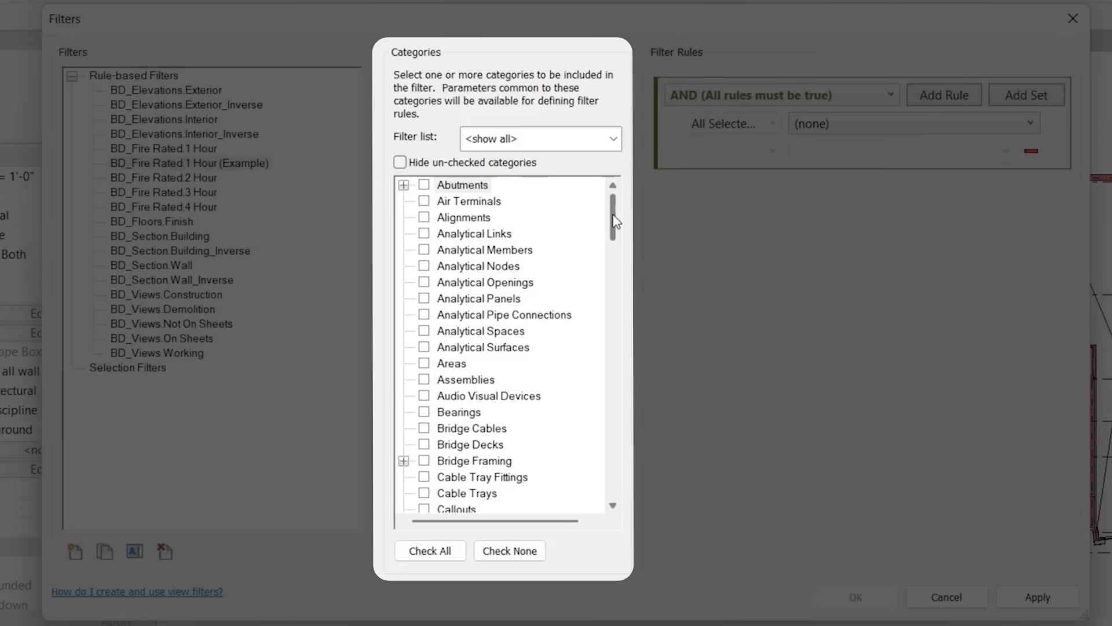
# Step: Make the new filter apply to Walls with a rule testing Fire Rating
pyautogui.moveTo(614, 220); pyautogui.dragTo(613, 481)
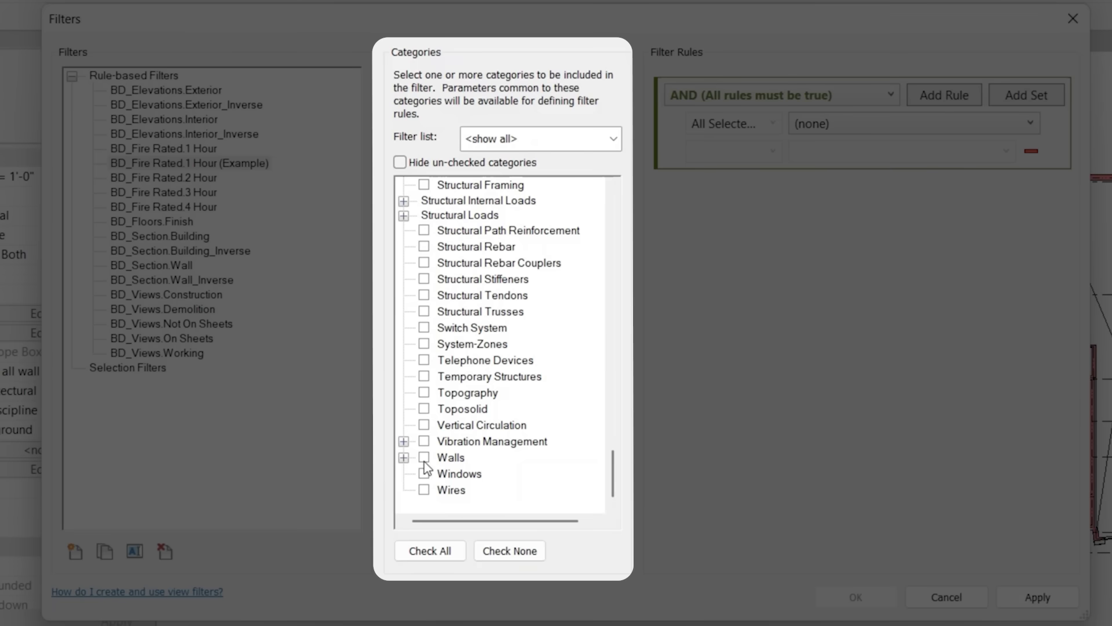
pyautogui.click(424, 459)
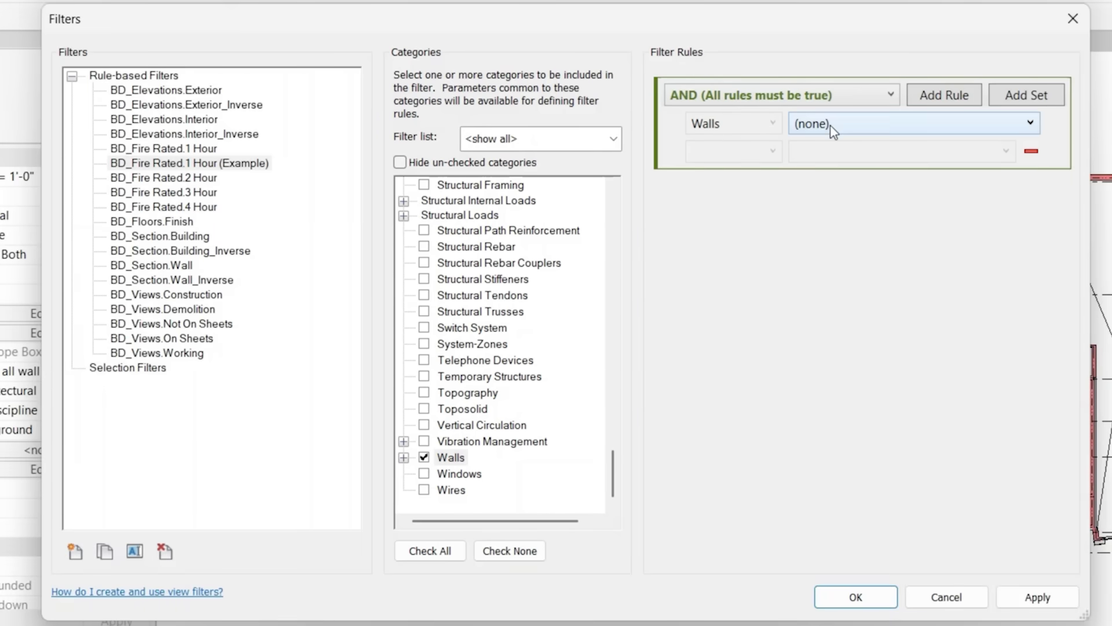
pyautogui.click(877, 126)
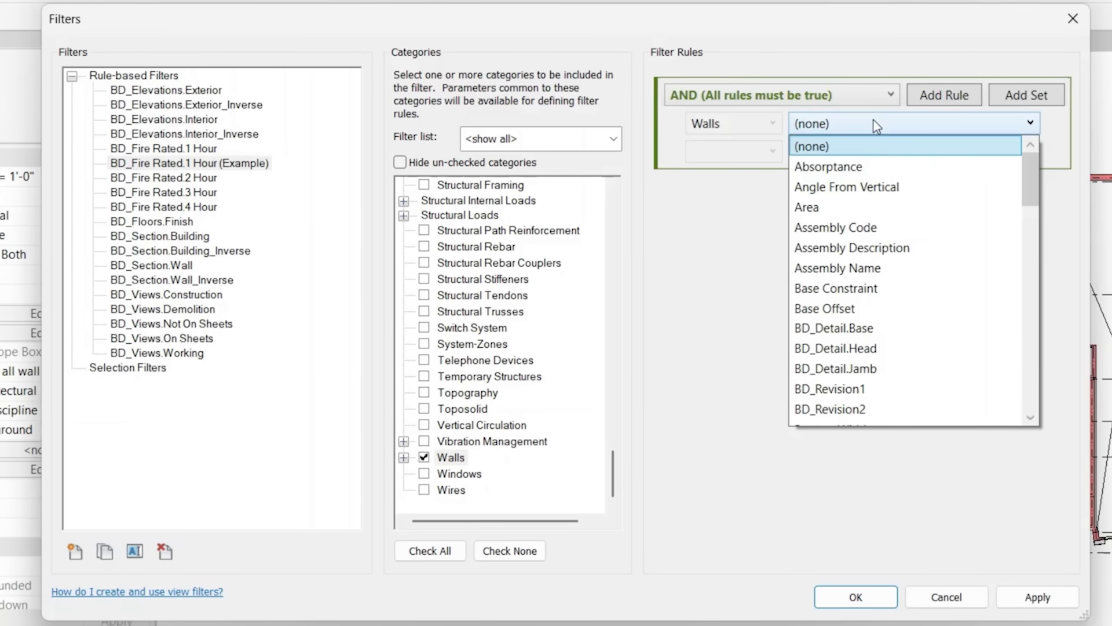
pyautogui.scroll(-6, 921, 275)
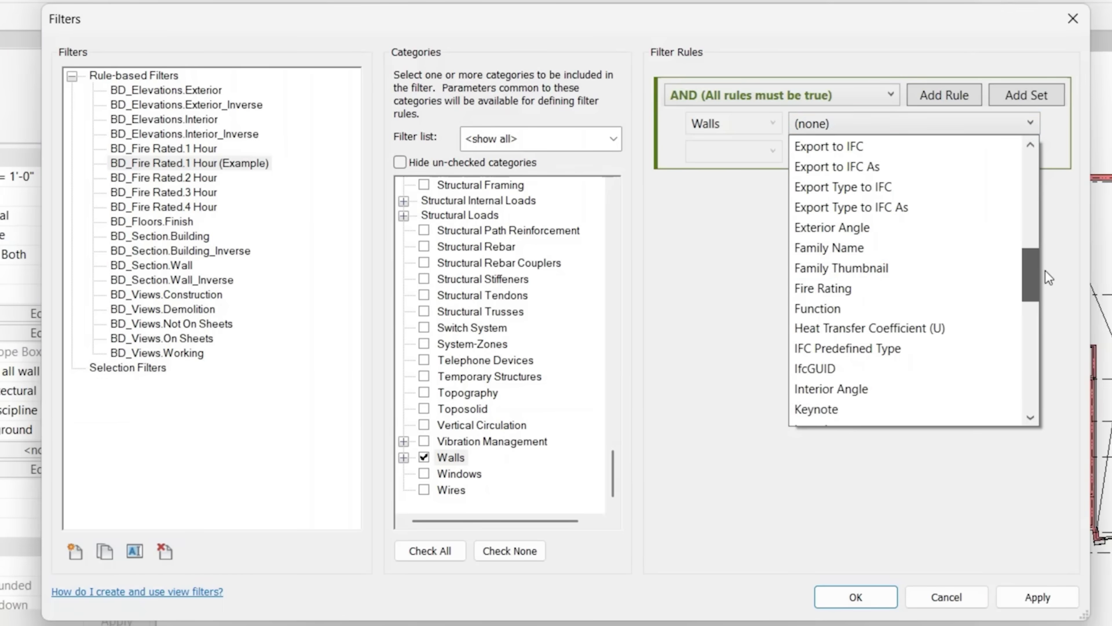
pyautogui.click(920, 289)
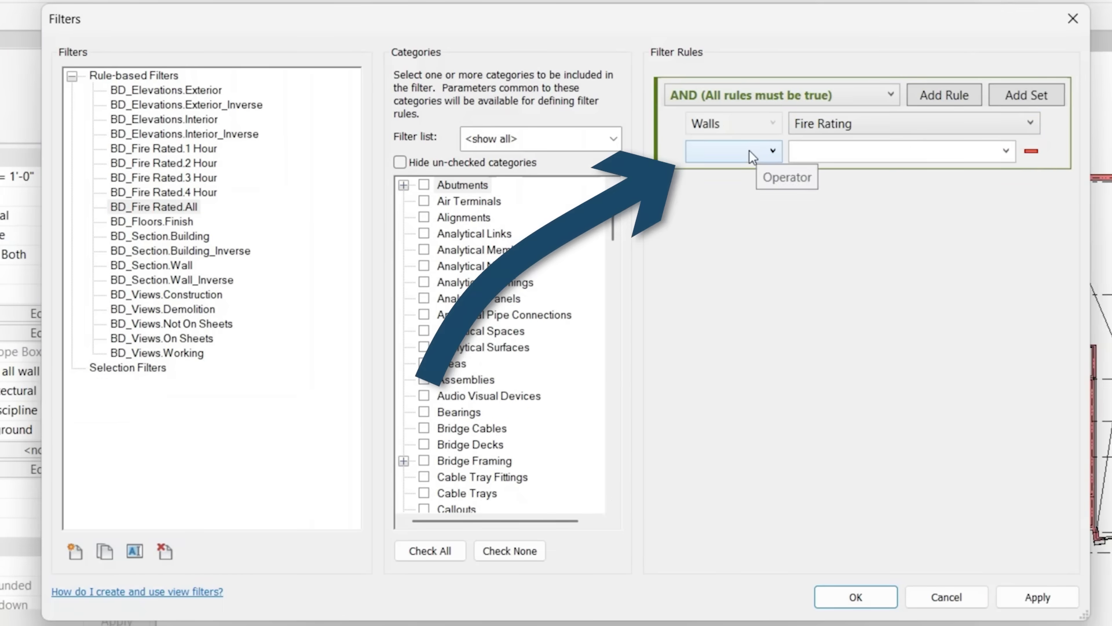
# Step: Set the Example filter's rule to Fire Rating equals 1 HR
pyautogui.click(750, 154)
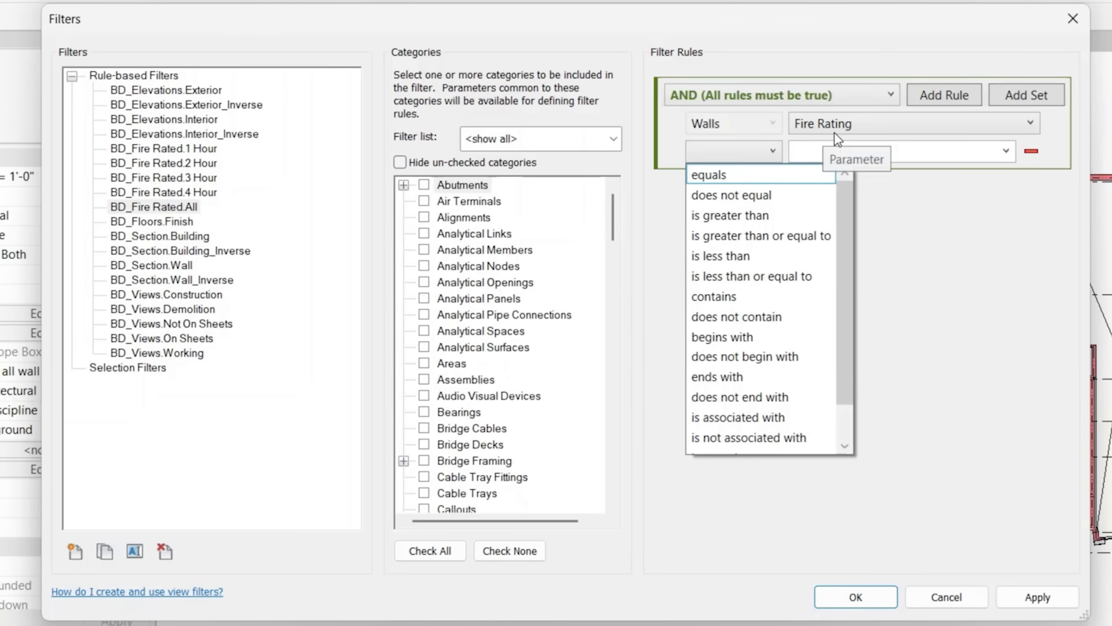
pyautogui.click(918, 232)
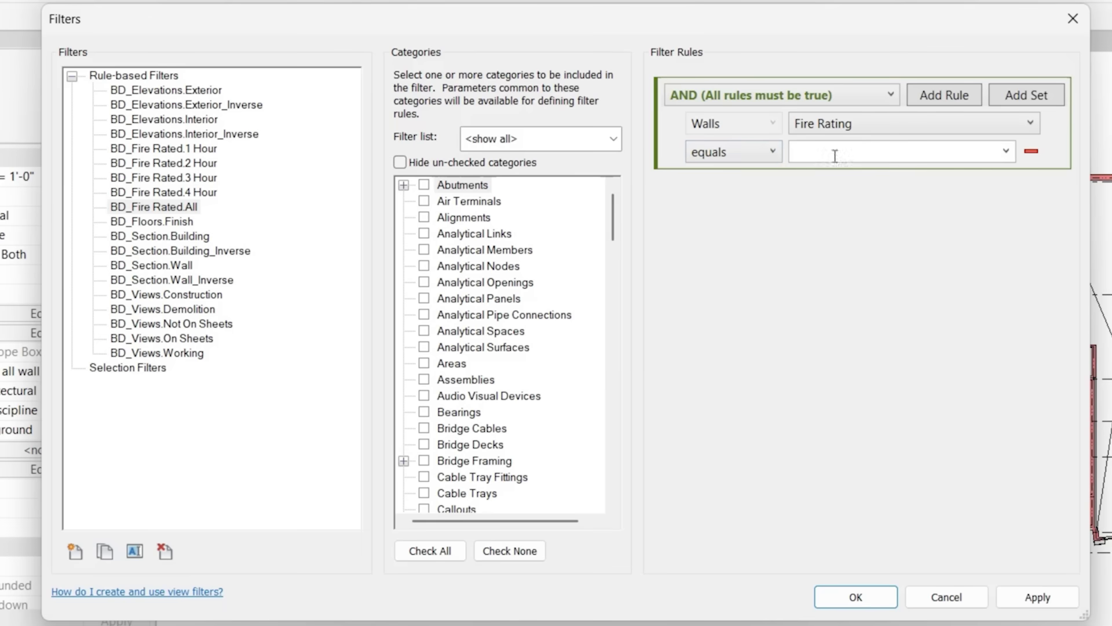
pyautogui.write('1 HOUR')
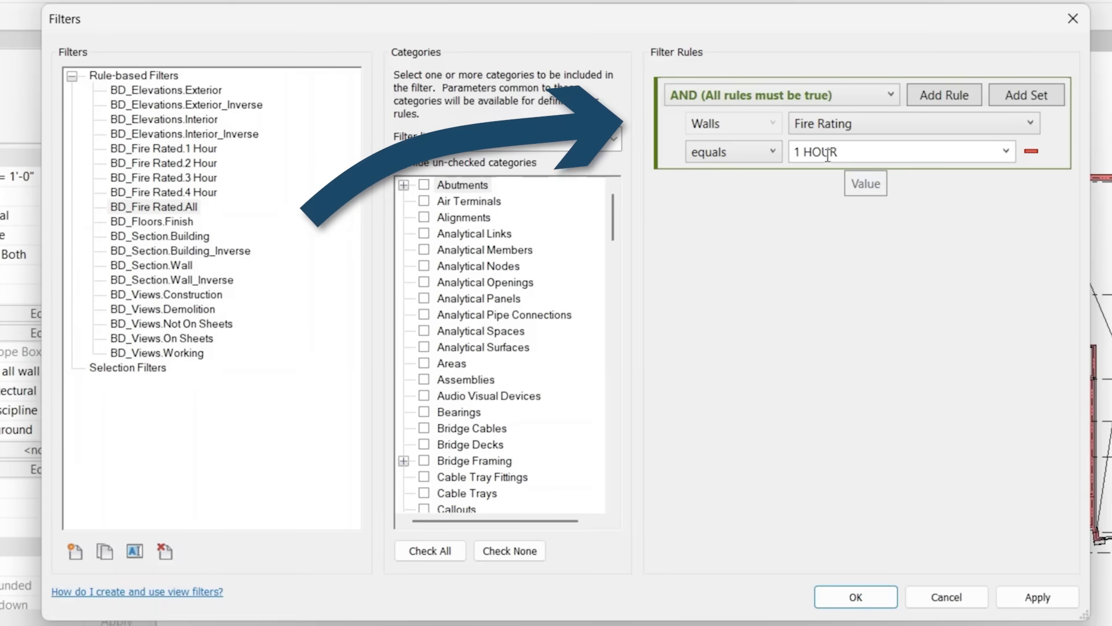
pyautogui.click(828, 150)
pyautogui.click(830, 152)
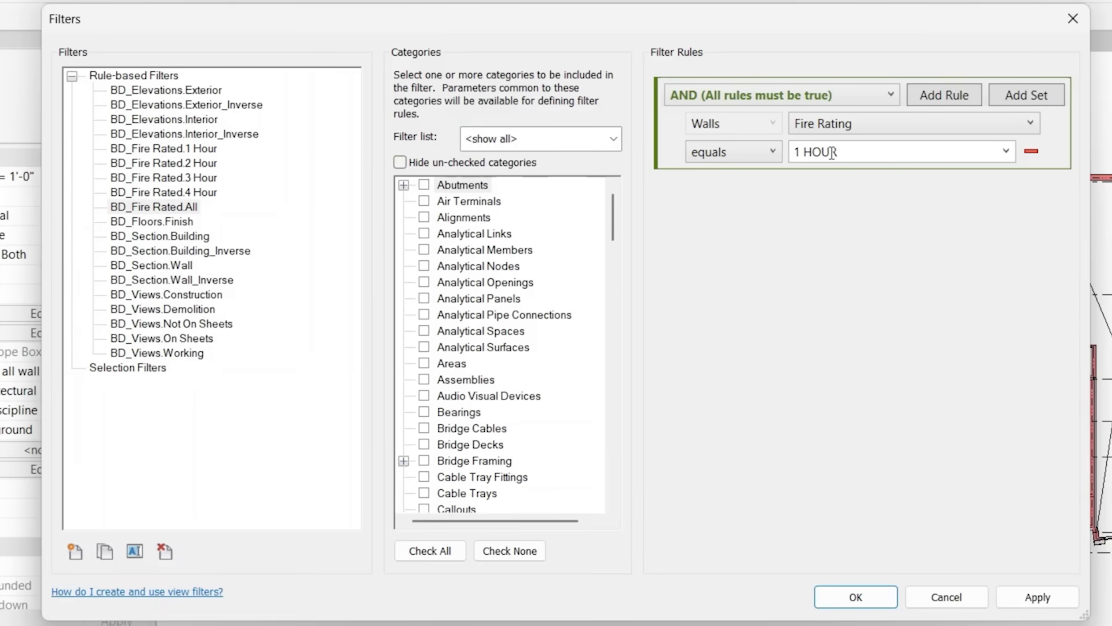
pyautogui.press('BackSpace')
pyautogui.press('BackSpace')
# Step: Change BD_Fire Rated.All's rule to Fire Rating 'is greater than' and save the filters
pyautogui.click(165, 208)
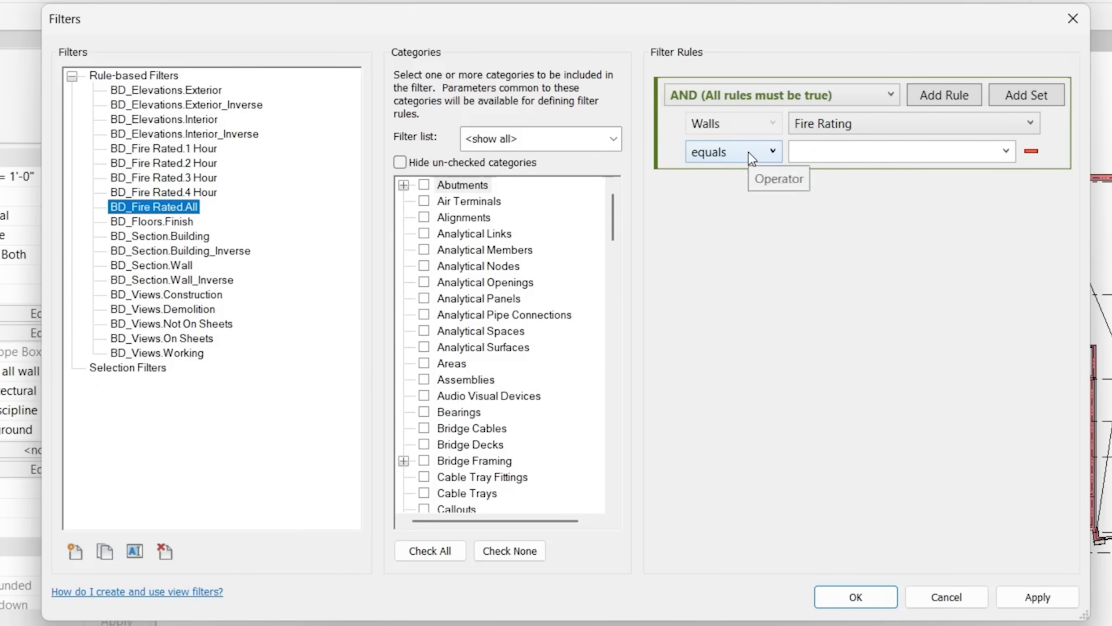
pyautogui.click(751, 153)
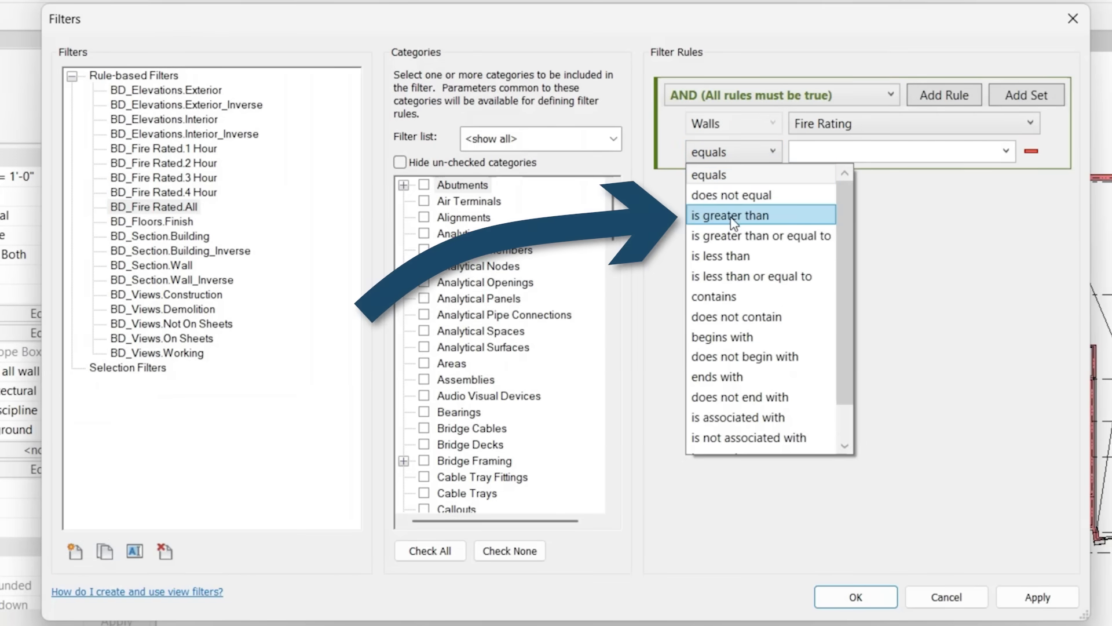
pyautogui.click(771, 226)
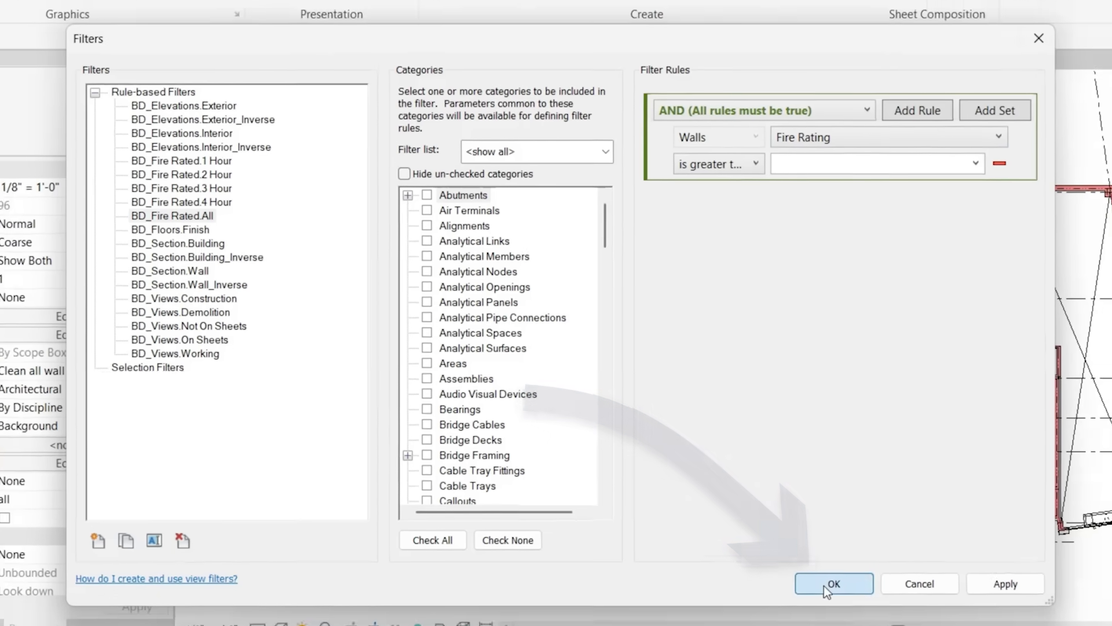
pyautogui.click(855, 597)
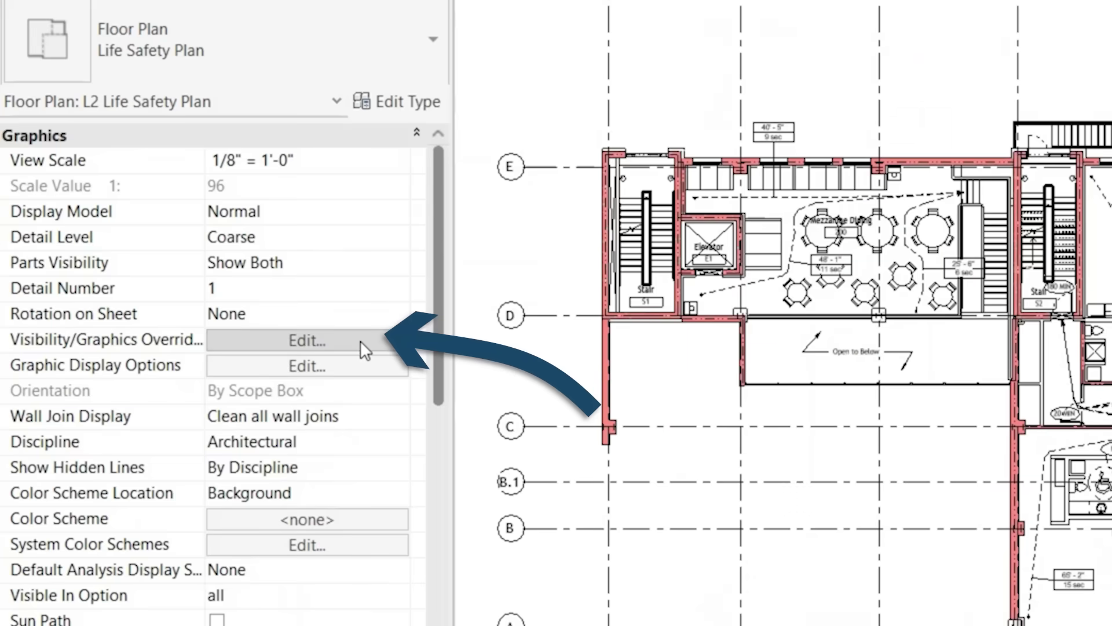
# Step: Remove the four BD_Fire Rated filters from the L2 Life Safety Plan's overrides
pyautogui.click(173, 329)
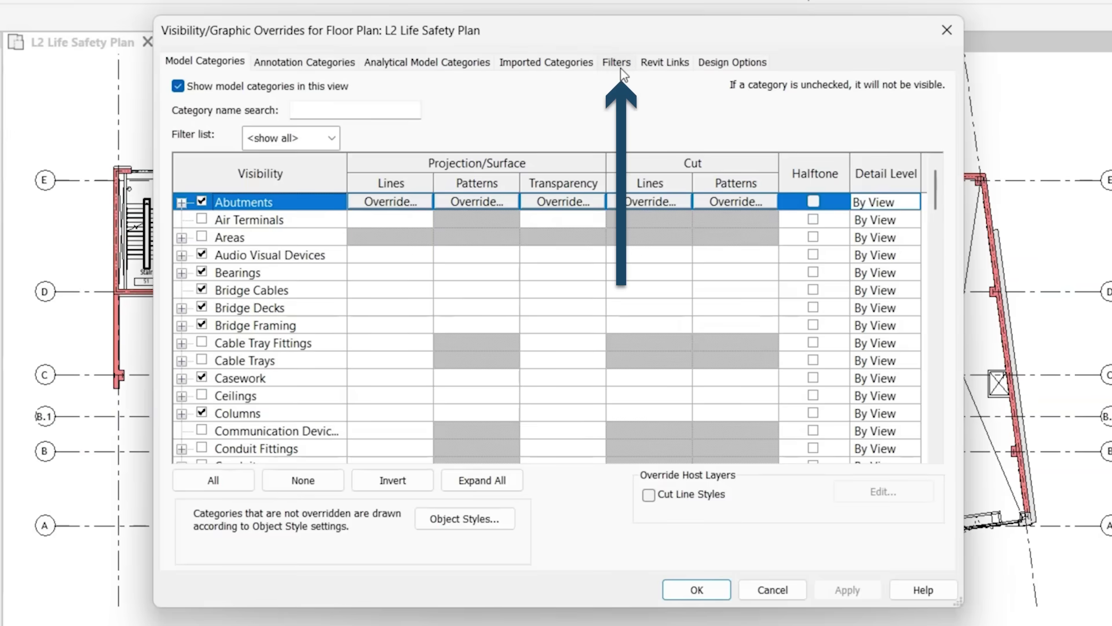
pyautogui.click(621, 69)
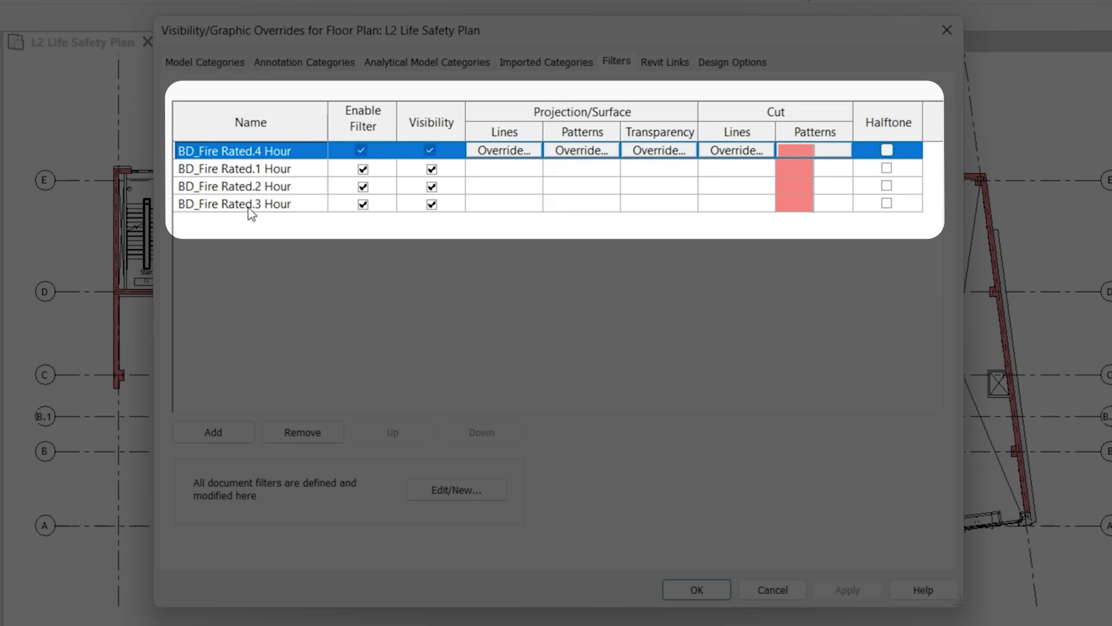
pyautogui.keyDown('shift'); pyautogui.click(249, 206); pyautogui.keyUp('shift')
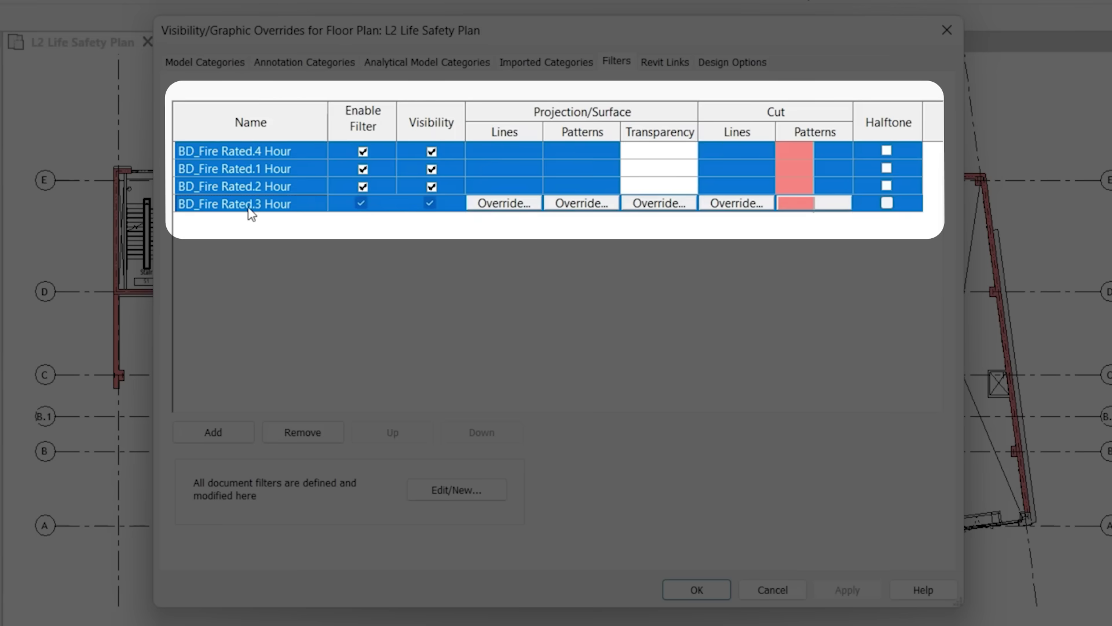
pyautogui.click(302, 441)
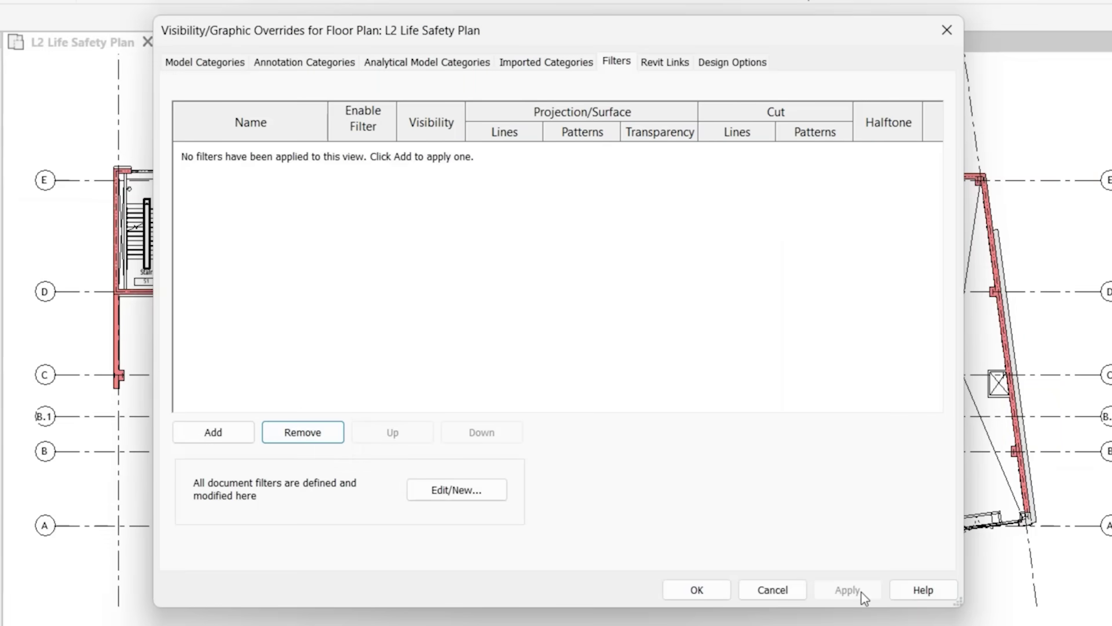
pyautogui.click(710, 590)
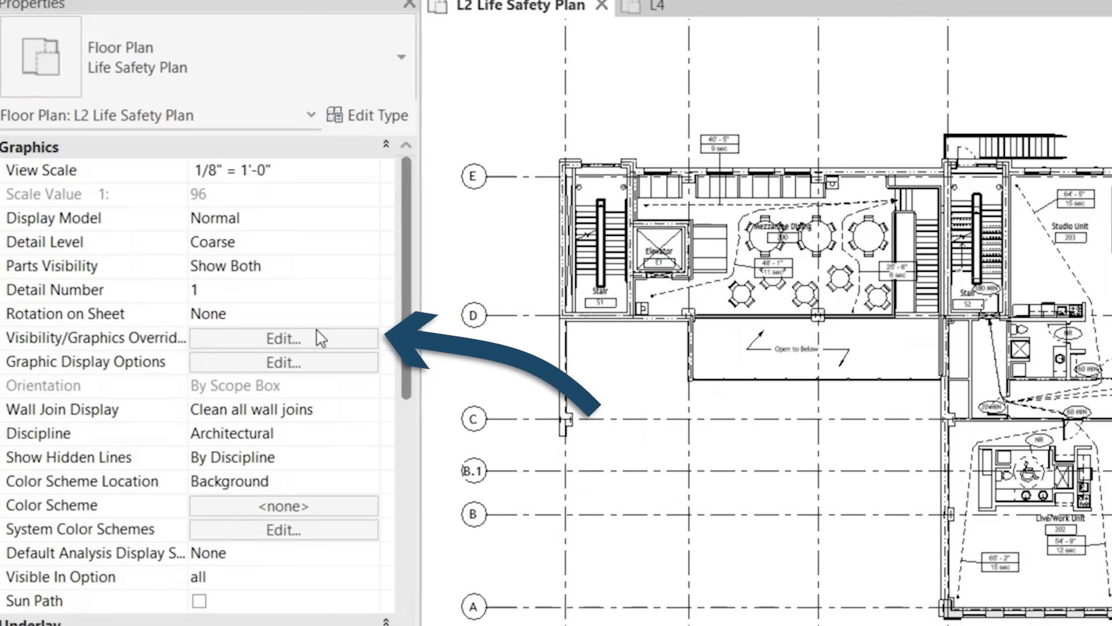
# Step: Choose BD_Fire Rated.All from the list of filters available to add
pyautogui.click(176, 327)
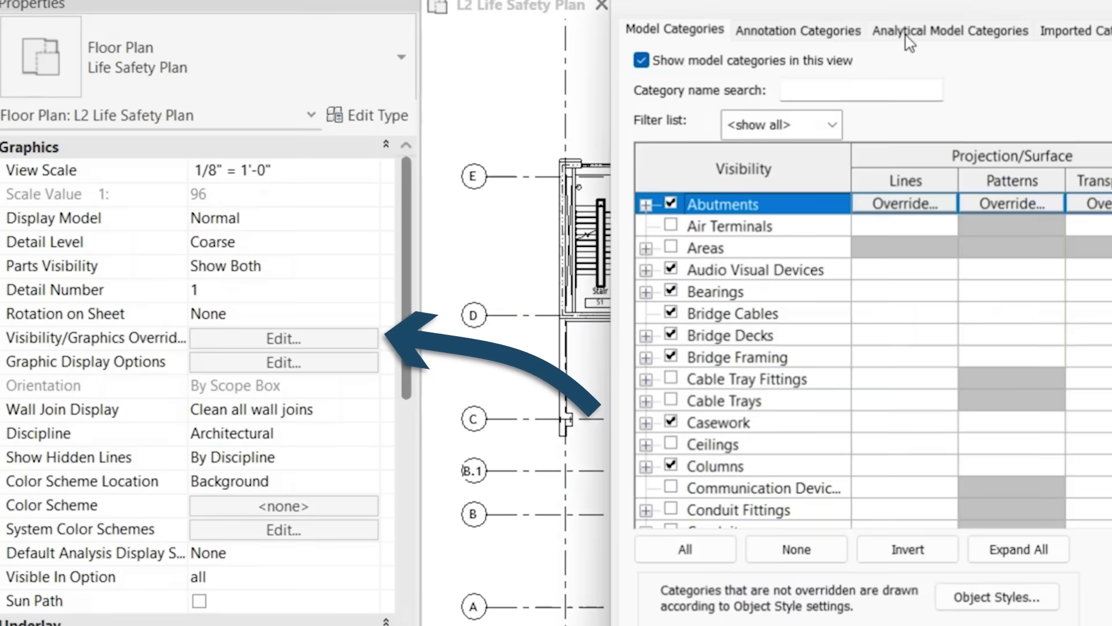
pyautogui.click(615, 54)
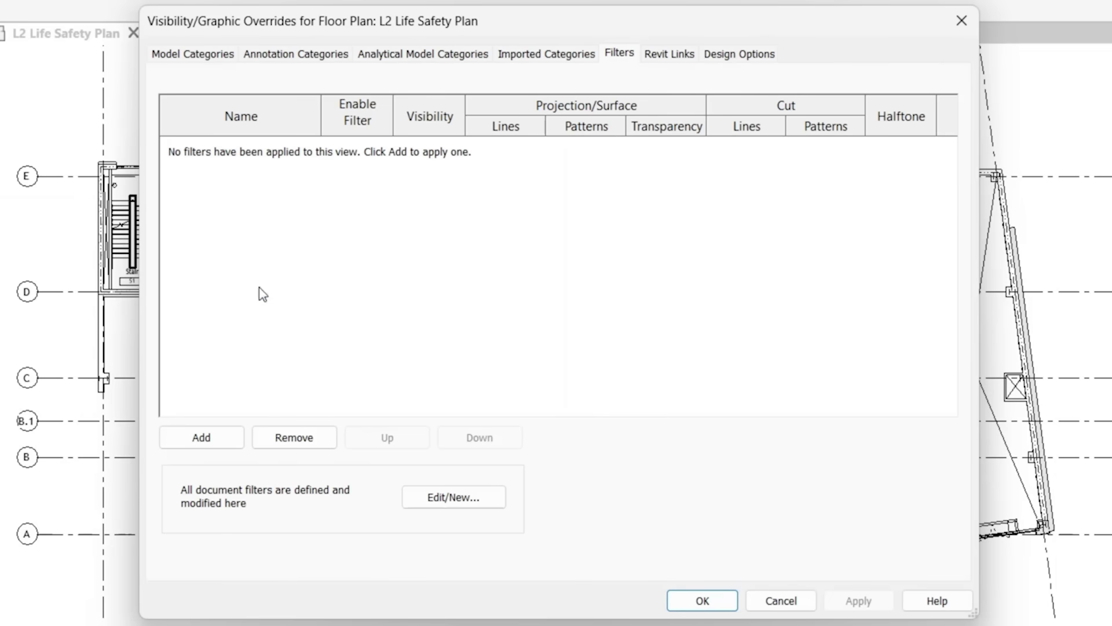
pyautogui.click(222, 446)
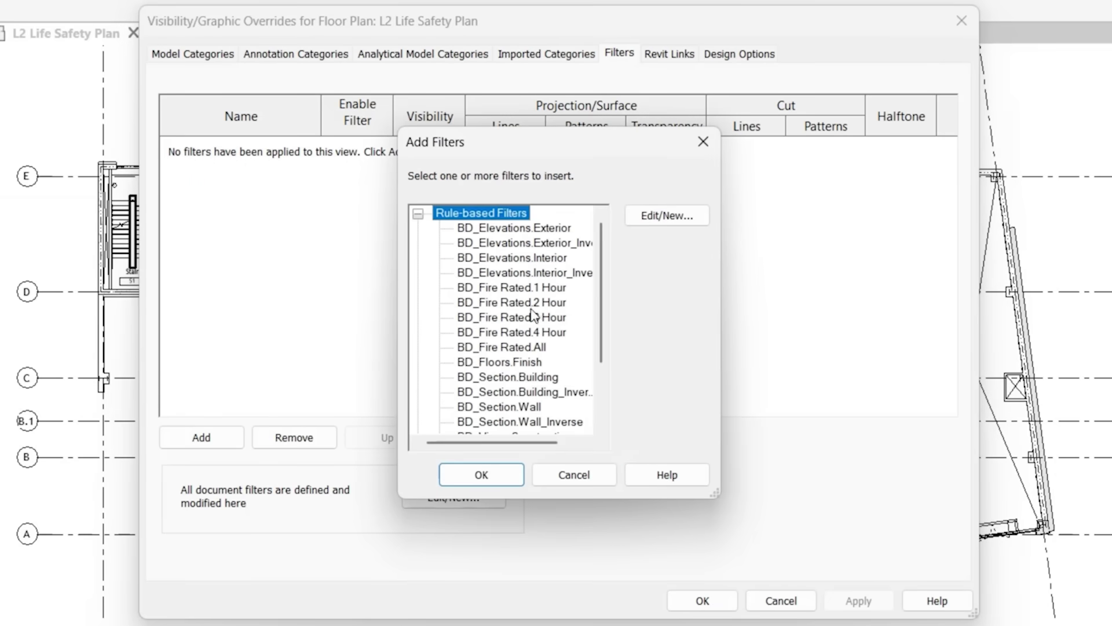
pyautogui.scroll(-2, 521, 320)
pyautogui.scroll(1, 504, 324)
pyautogui.click(504, 318)
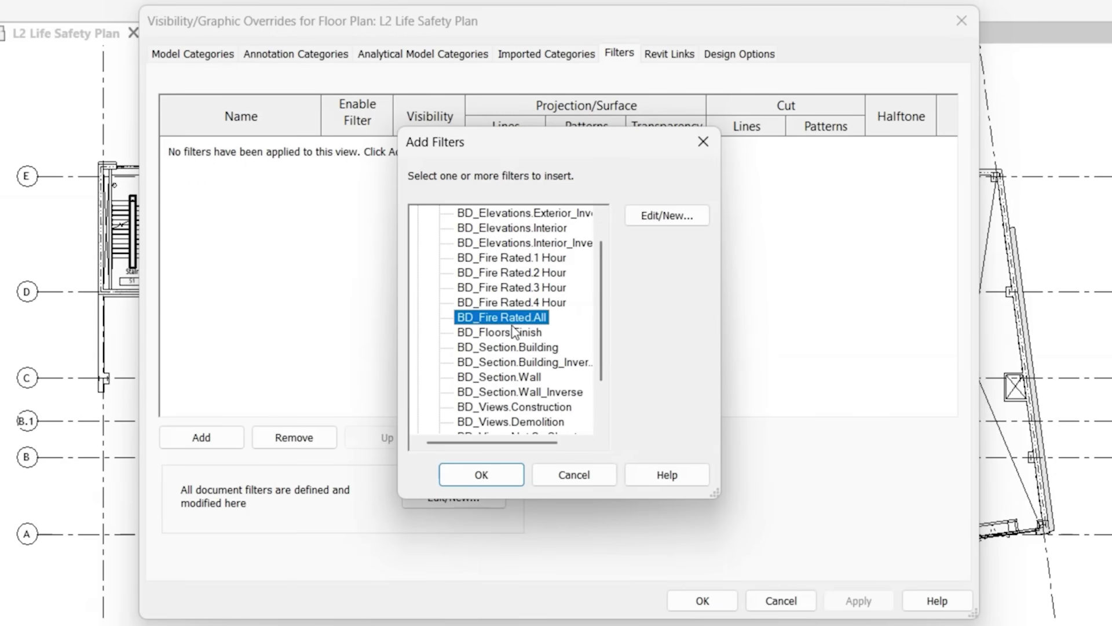
# Step: Add BD_Fire Rated.All to the view and give its cut pattern a Solid fill foreground
pyautogui.click(479, 472)
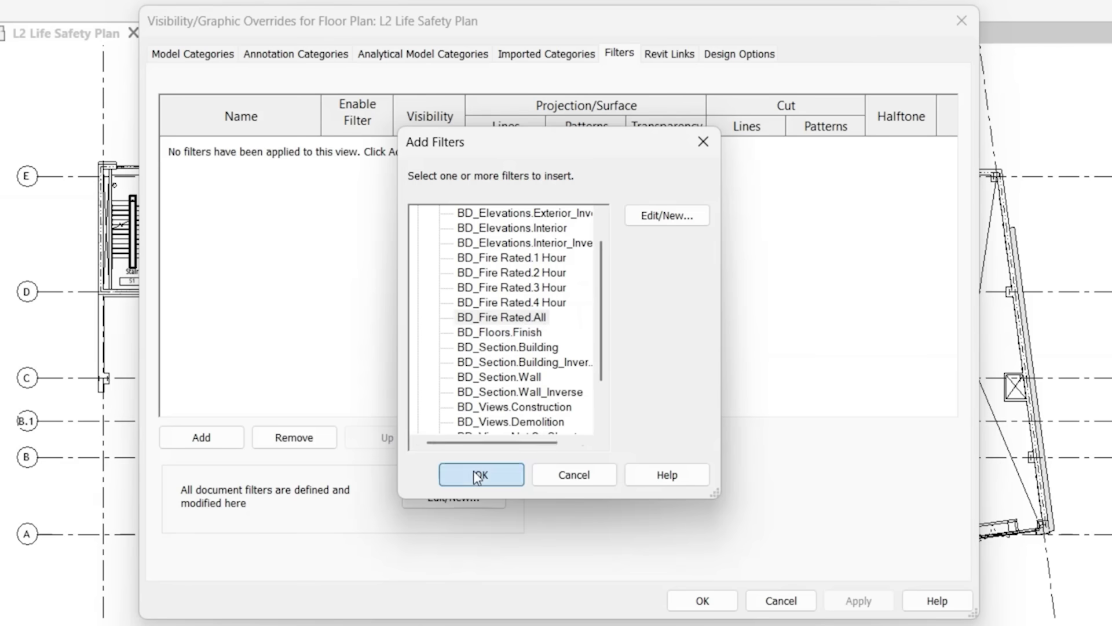
pyautogui.click(212, 58)
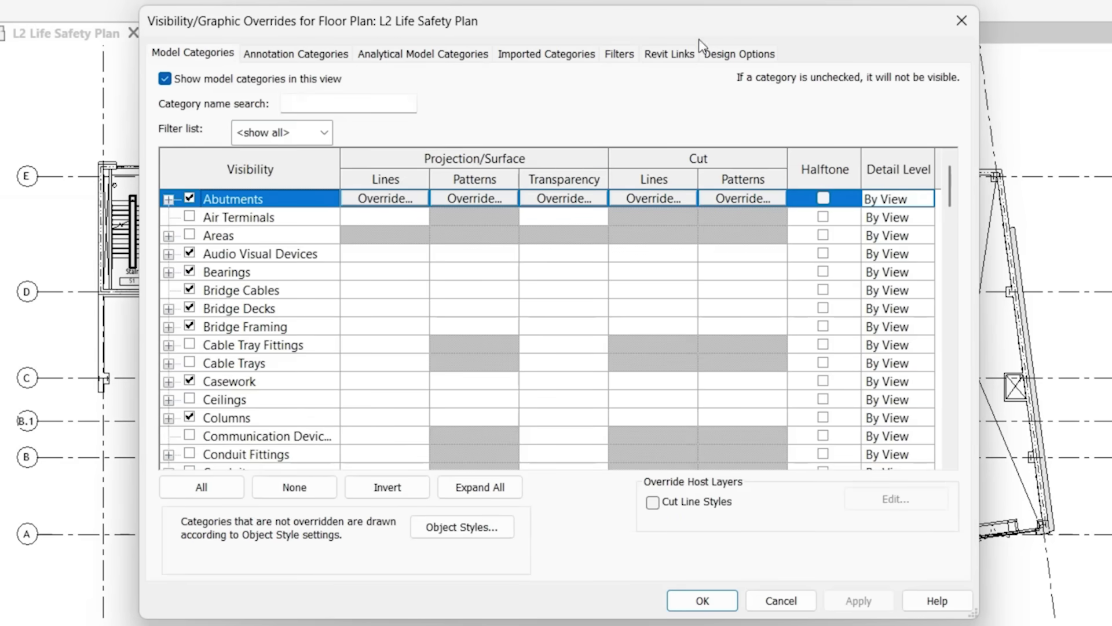
pyautogui.click(619, 54)
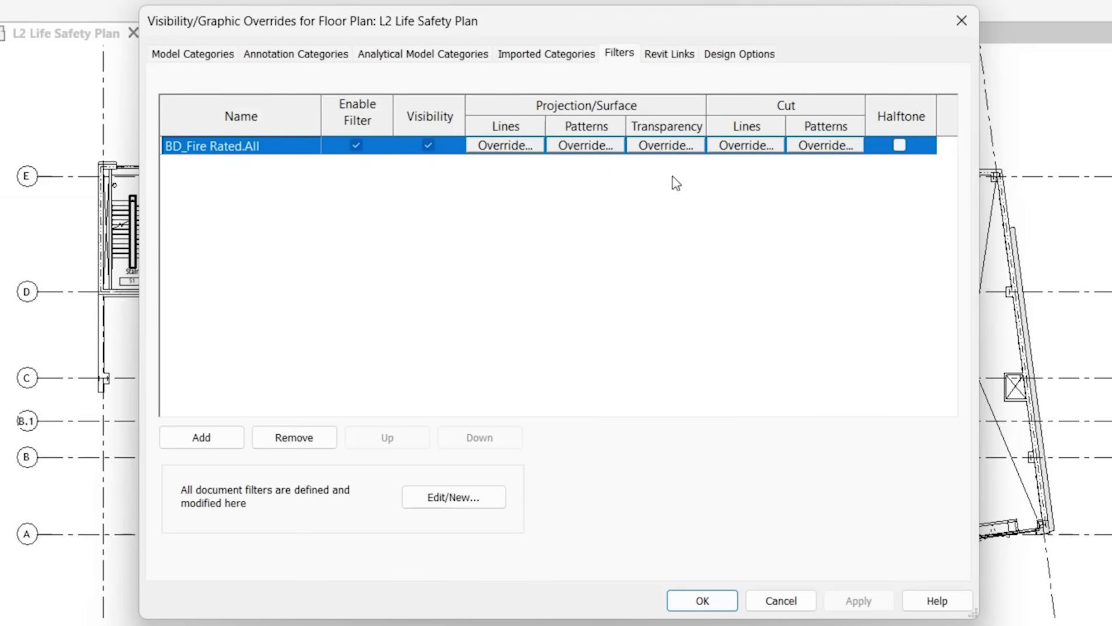
pyautogui.click(810, 150)
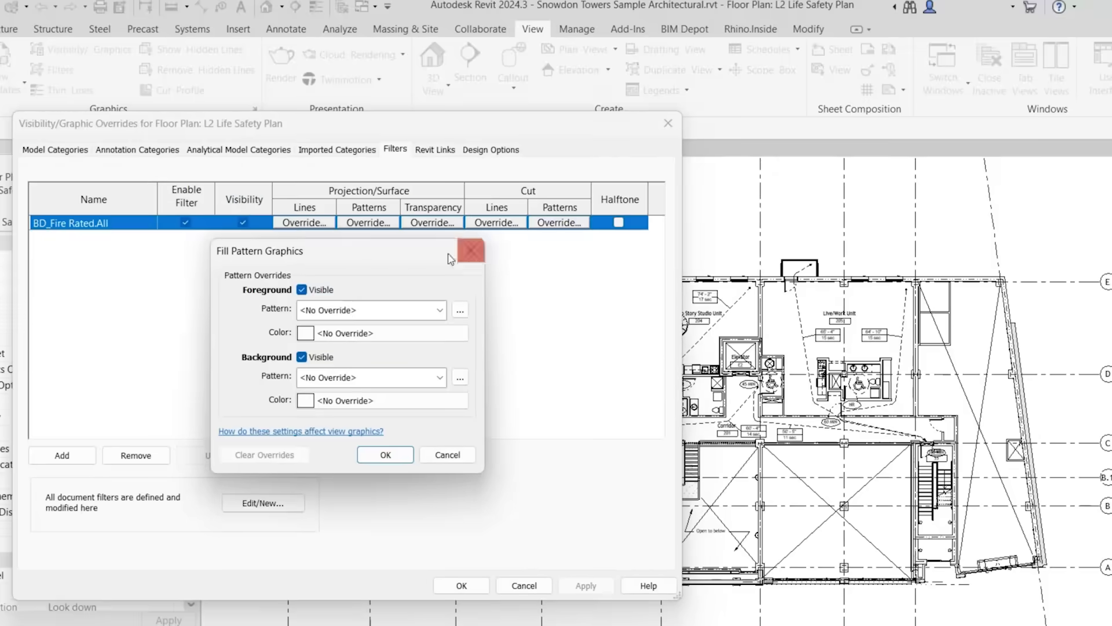
pyautogui.click(637, 255)
pyautogui.click(409, 17)
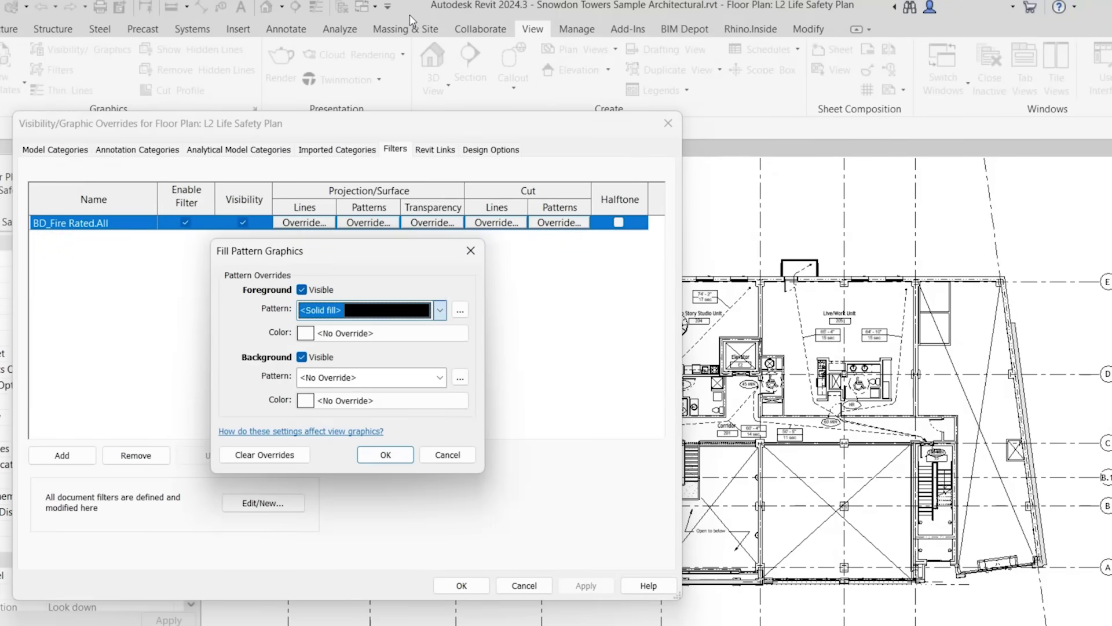
# Step: Colour the solid cut fill orange RGB 255-128-064 and apply the overrides
pyautogui.click(357, 333)
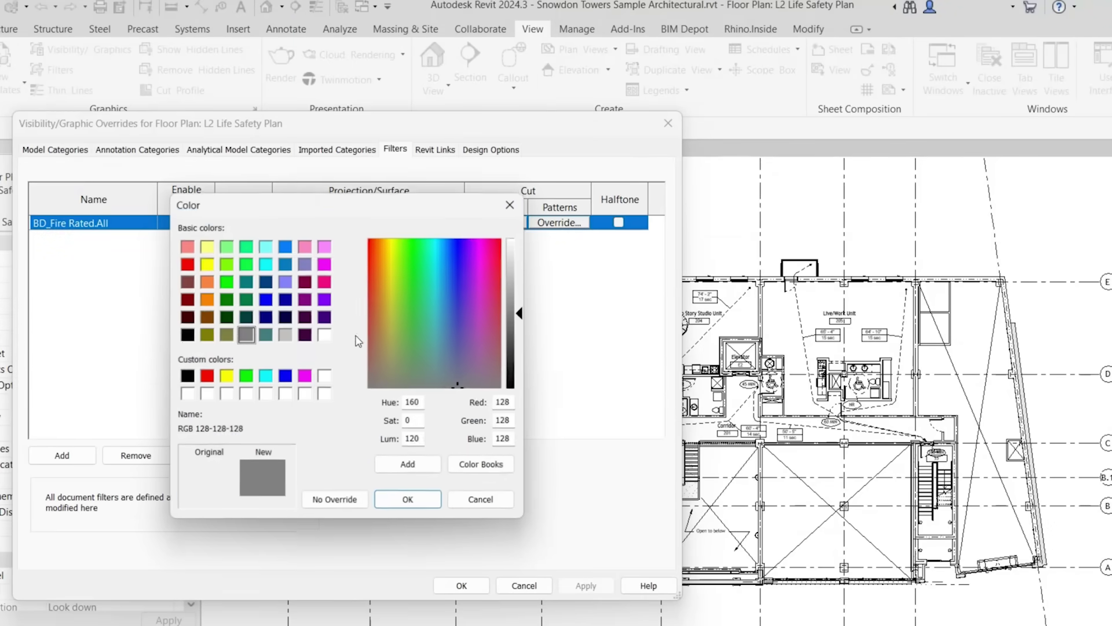
pyautogui.click(206, 281)
pyautogui.click(407, 502)
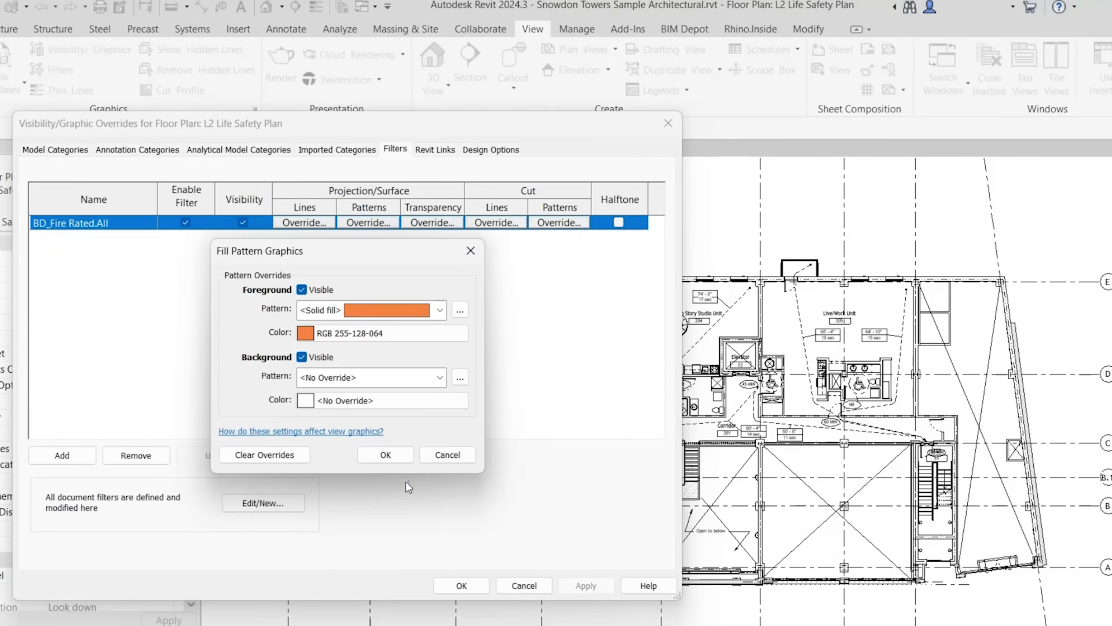
pyautogui.click(396, 461)
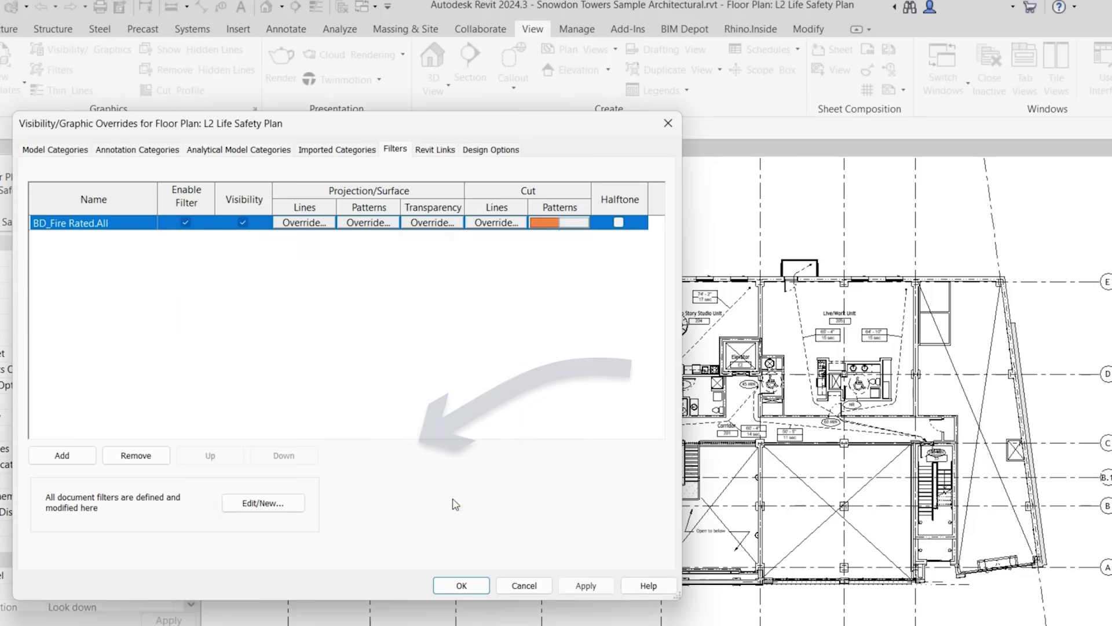
pyautogui.click(461, 586)
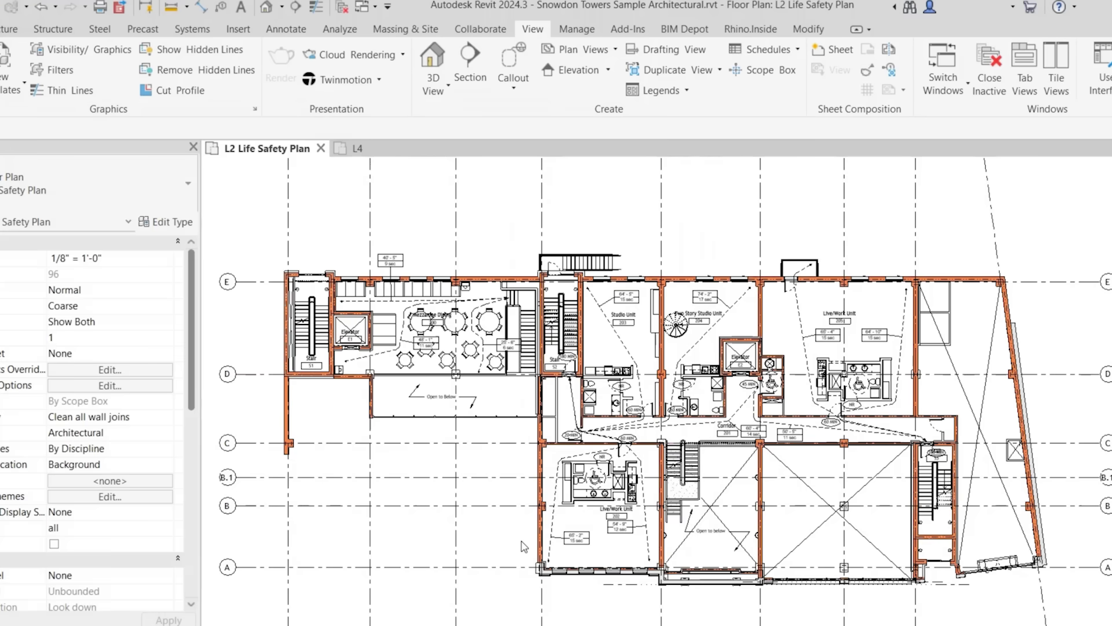
# Step: Check the left exterior wall's 14 5/8" Rainscreen type properties, confirming Fire Rating 2 HR
pyautogui.scroll(5, 554, 504)
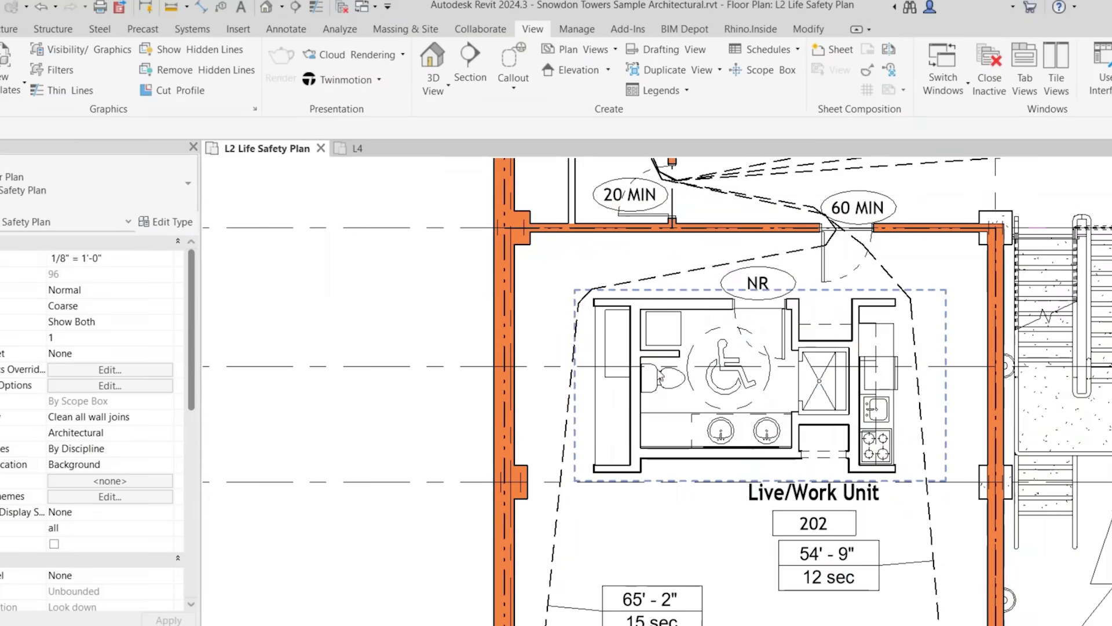
pyautogui.click(505, 255)
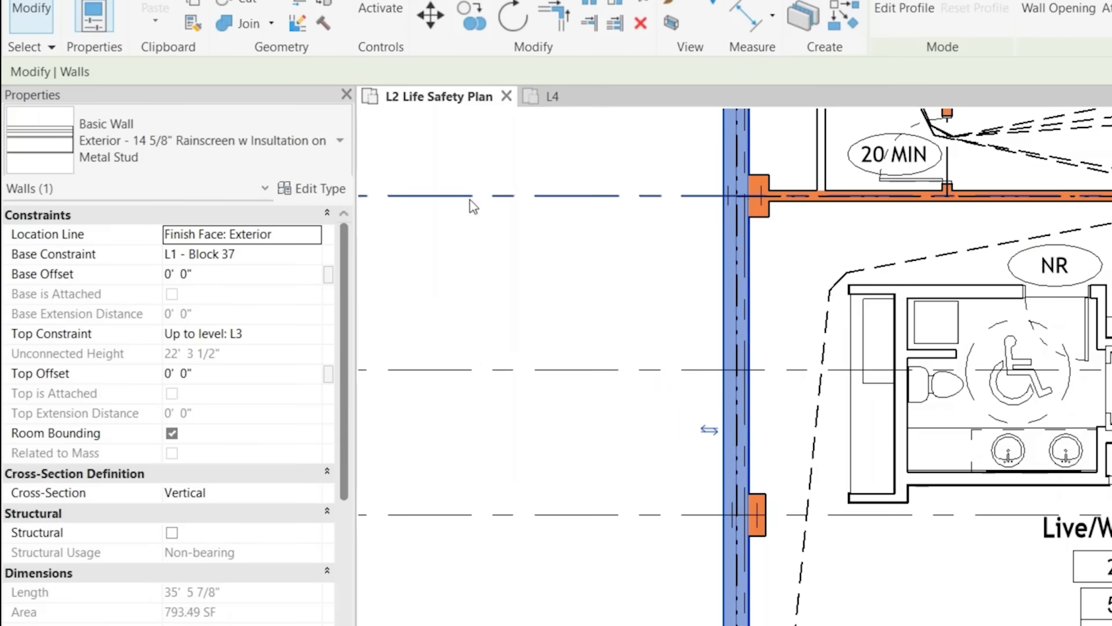
pyautogui.click(311, 189)
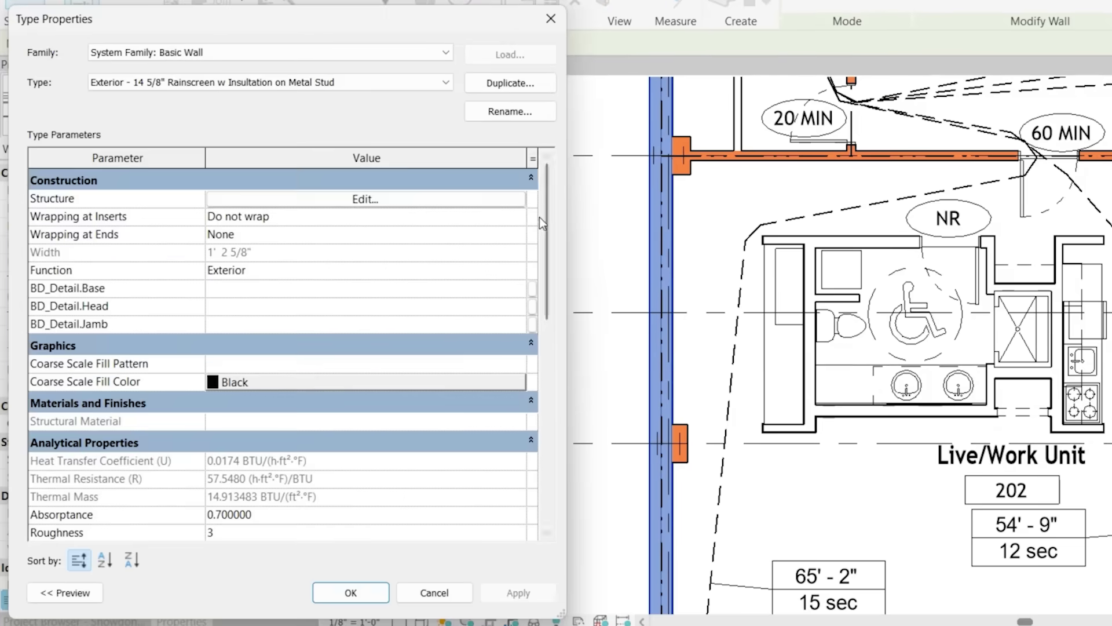
pyautogui.moveTo(608, 267); pyautogui.dragTo(617, 434)
pyautogui.scroll(-2, 554, 374)
pyautogui.scroll(1, 214, 389)
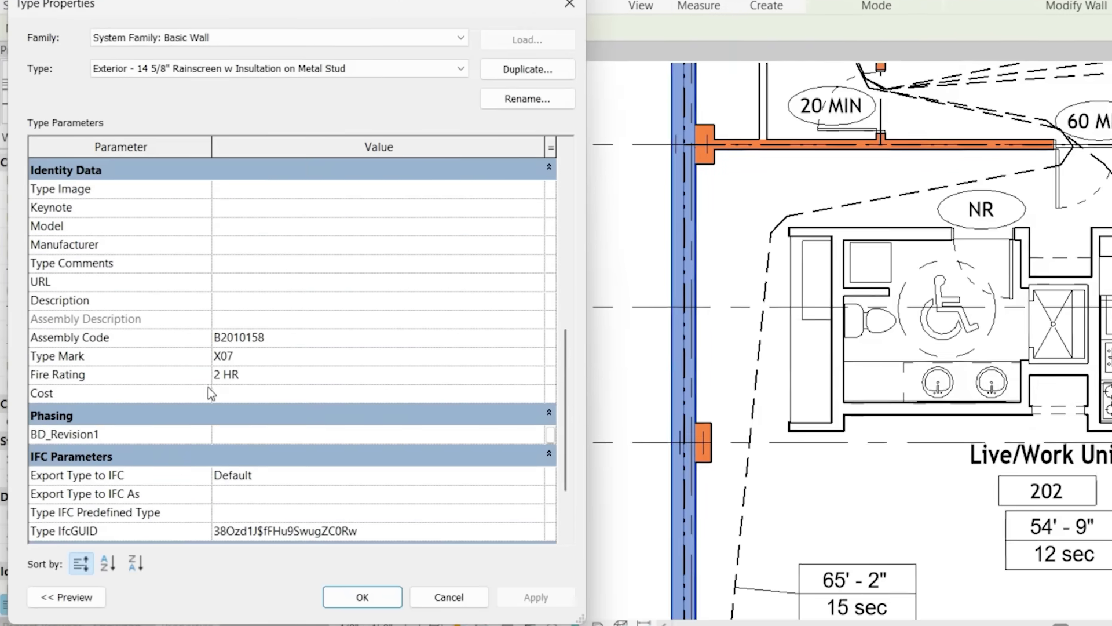
pyautogui.click(259, 379)
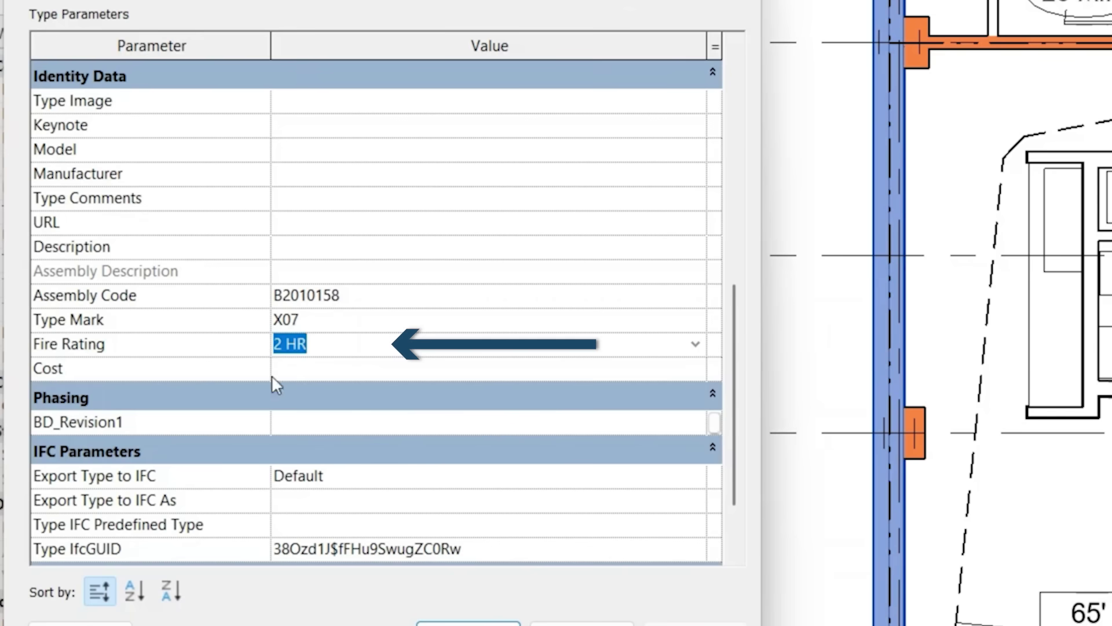
pyautogui.click(231, 359)
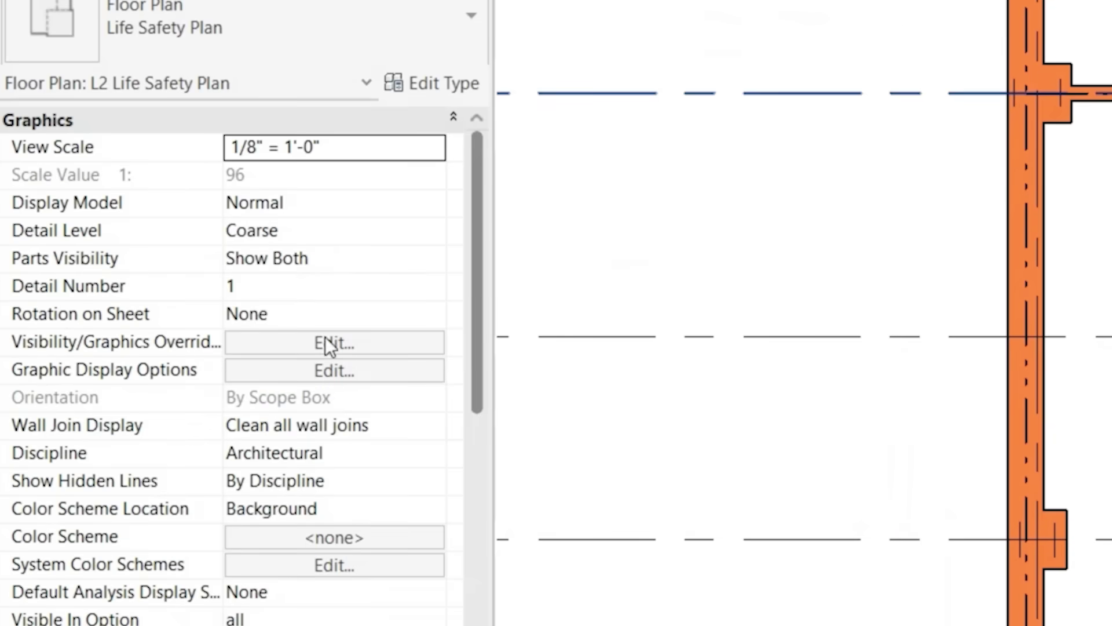
# Step: Hide the elements matching BD_Fire Rated.All in the plan and apply
pyautogui.click(388, 342)
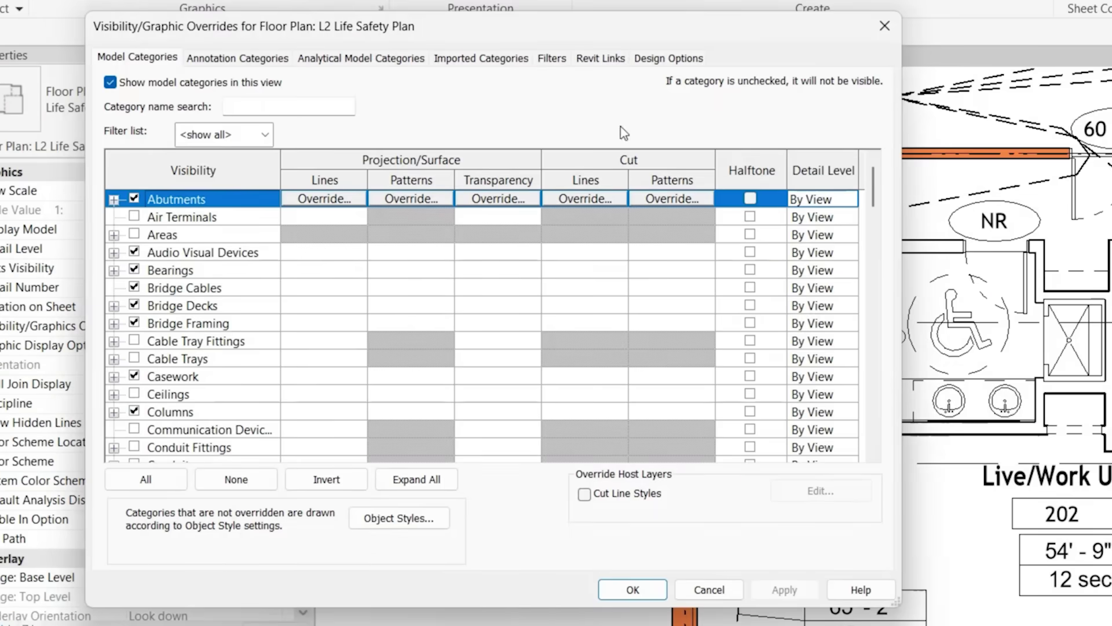
pyautogui.click(550, 58)
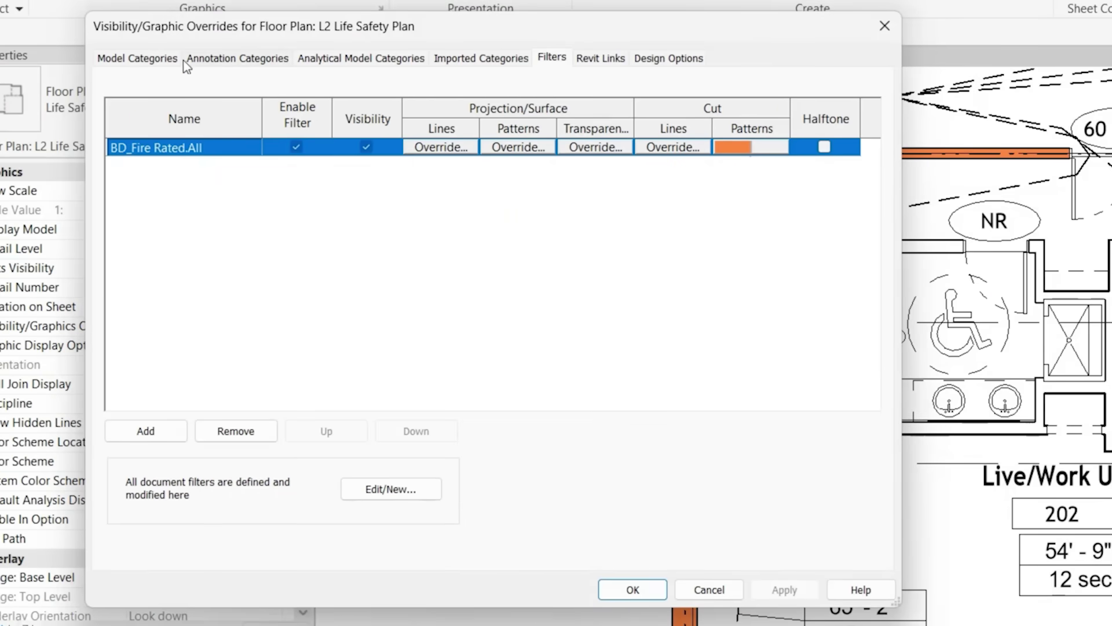
pyautogui.click(148, 61)
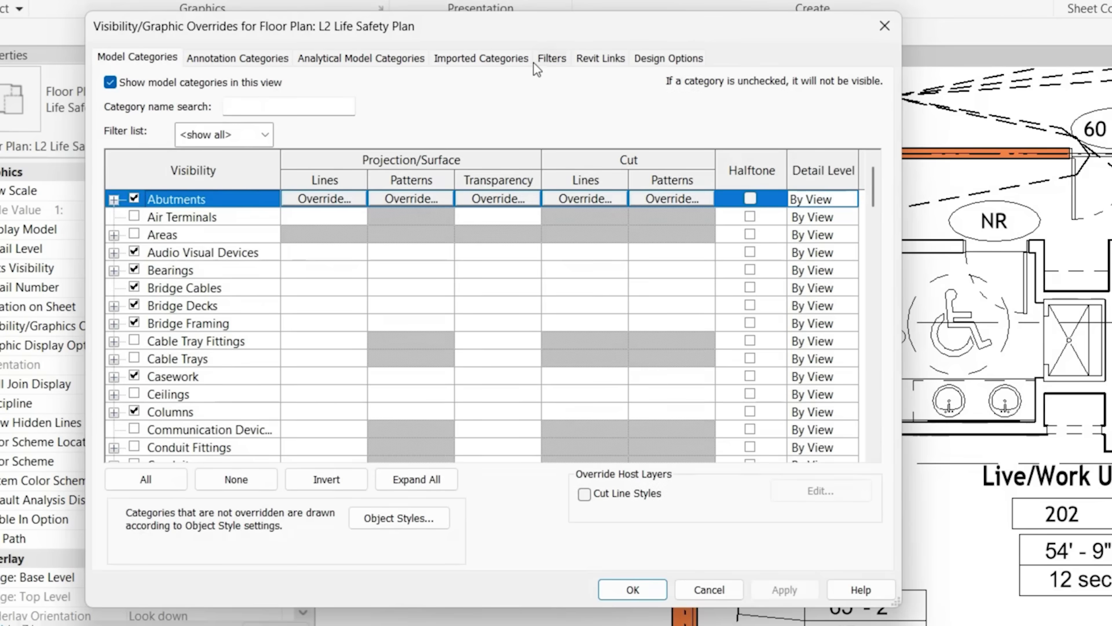
pyautogui.click(549, 60)
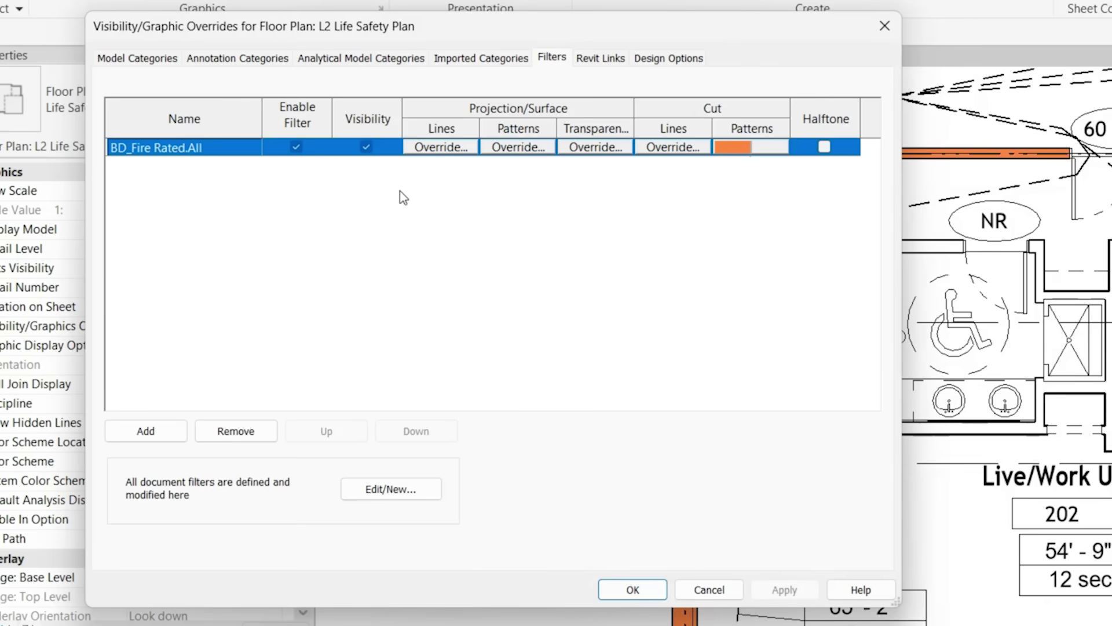
pyautogui.click(366, 148)
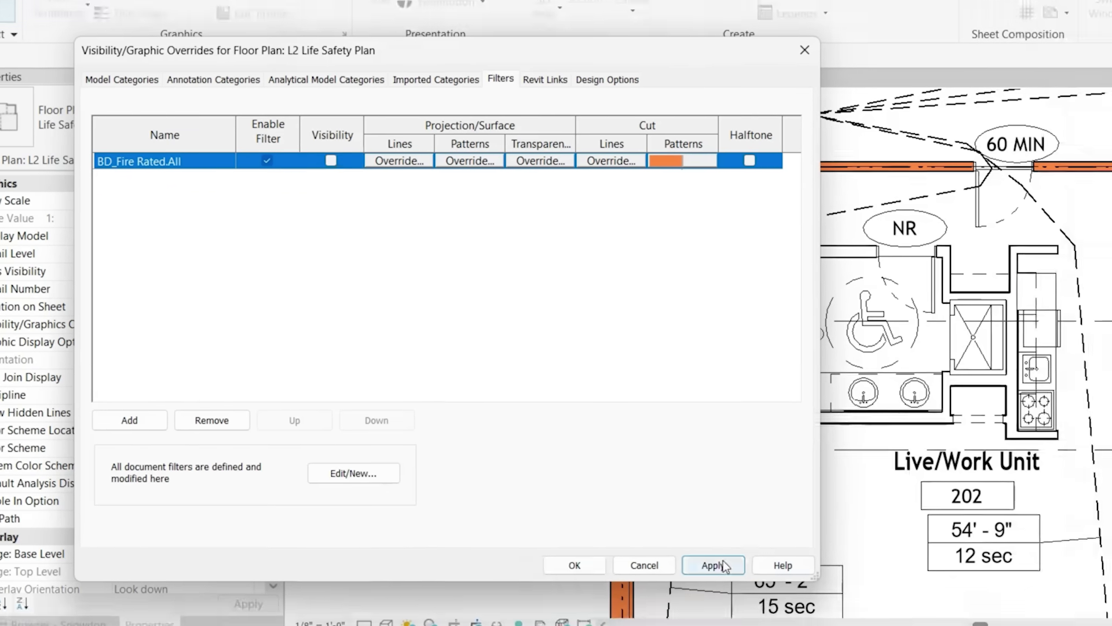
pyautogui.click(723, 560)
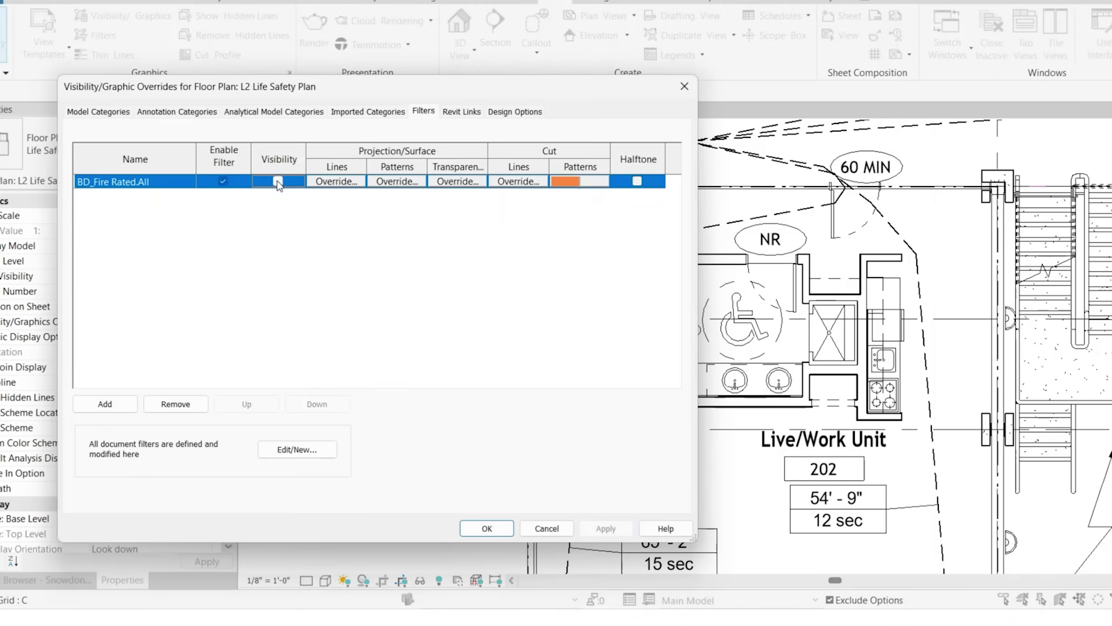
# Step: Make the fire-rated elements visible again, toggle the filter's overrides off, and confirm
pyautogui.click(278, 181)
pyautogui.click(607, 530)
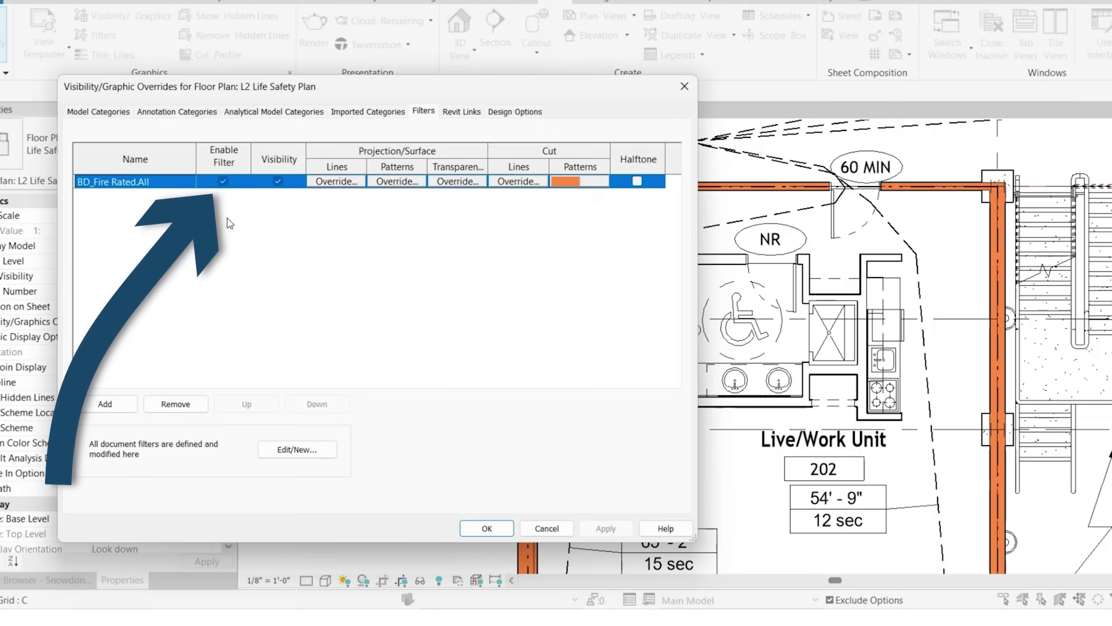
pyautogui.click(223, 183)
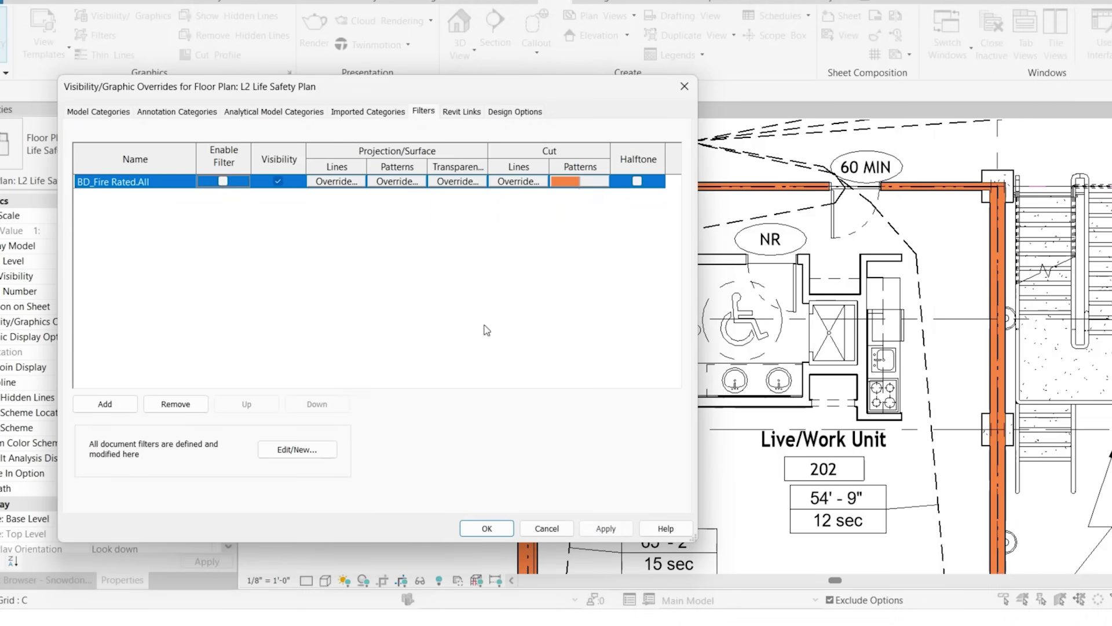
pyautogui.click(606, 528)
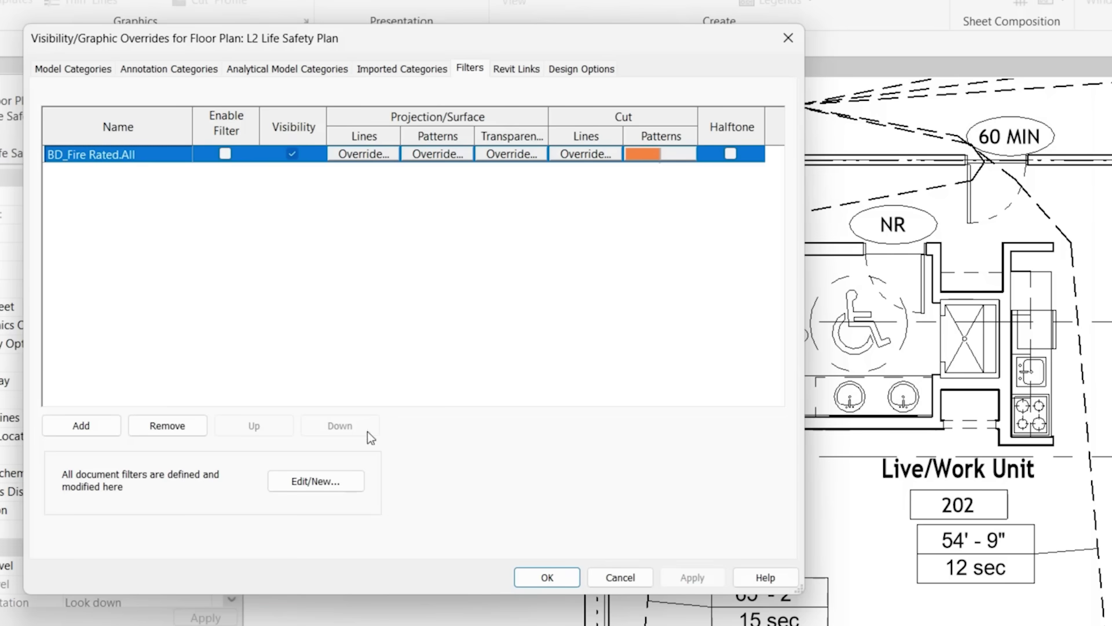
pyautogui.click(546, 576)
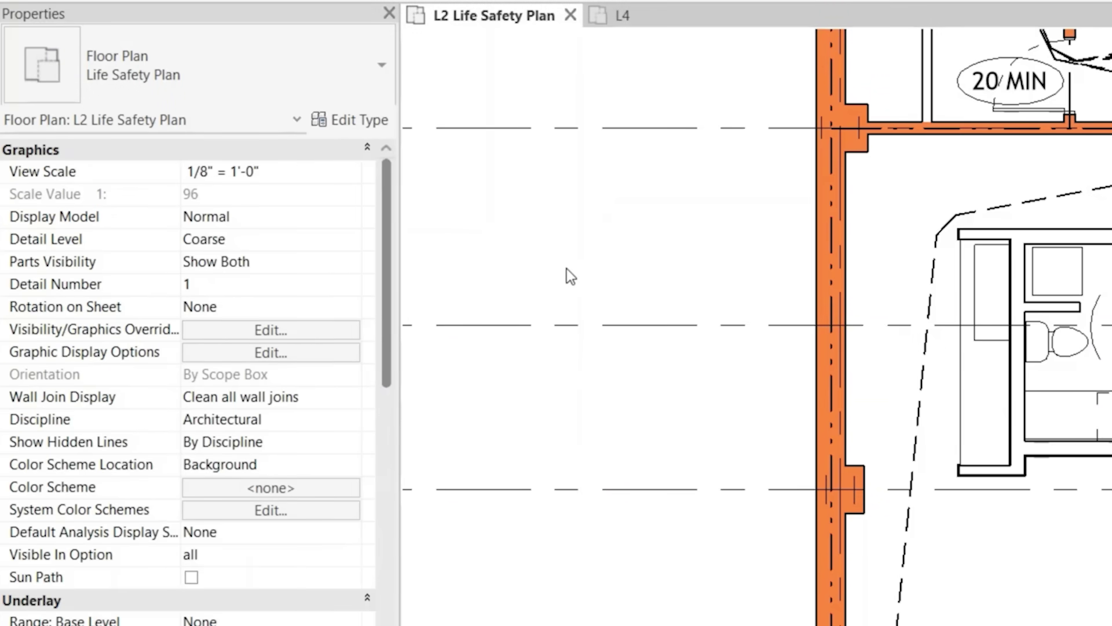
pyautogui.press('v')
pyautogui.press('g')
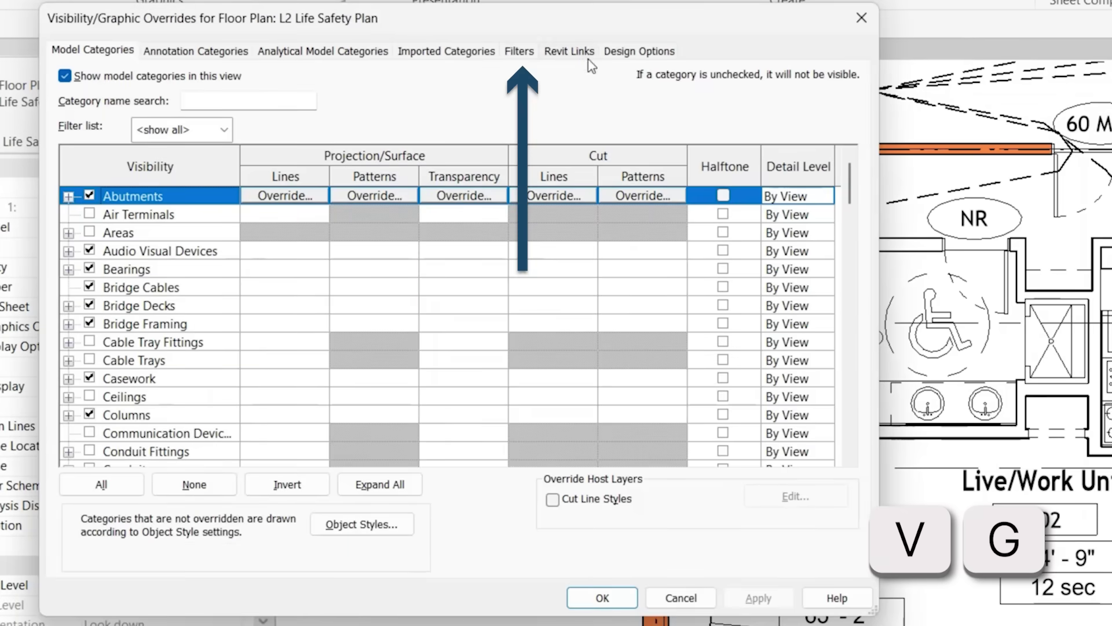
pyautogui.click(519, 52)
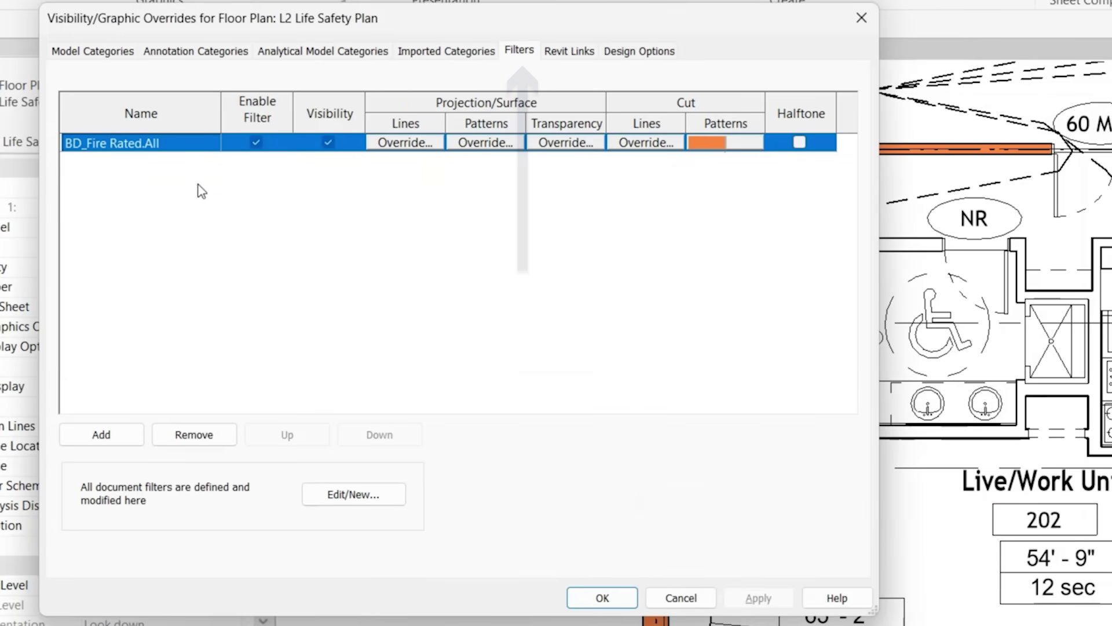
pyautogui.click(603, 599)
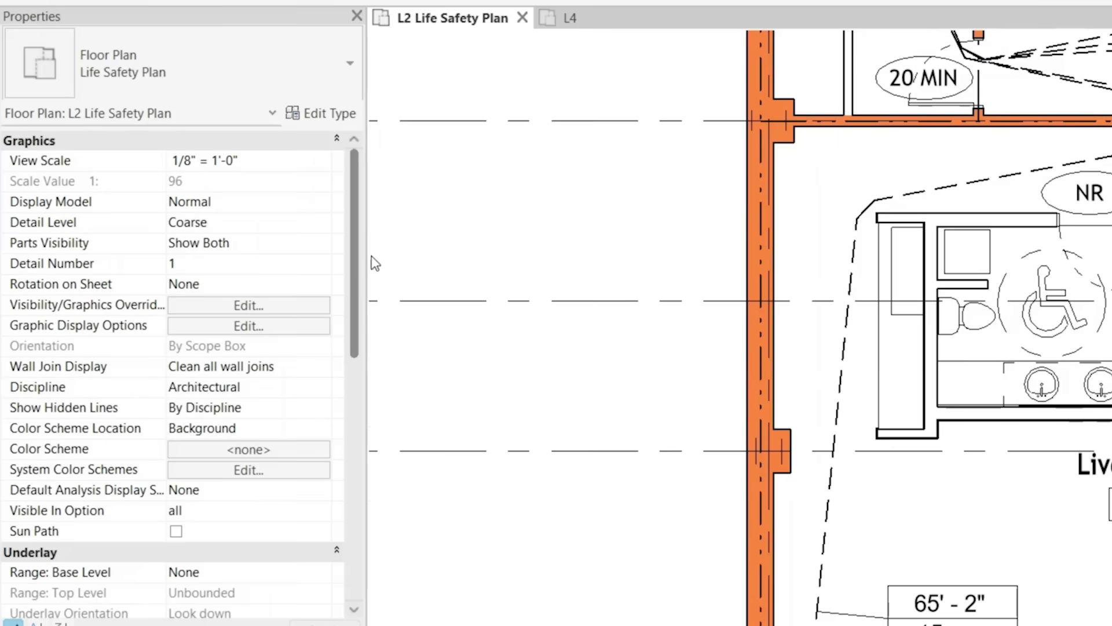
pyautogui.moveTo(357, 217); pyautogui.dragTo(356, 385)
# Step: Pick BD_090_Plan.Life Safety from the template Names list and assign it to the plan
pyautogui.click(313, 410)
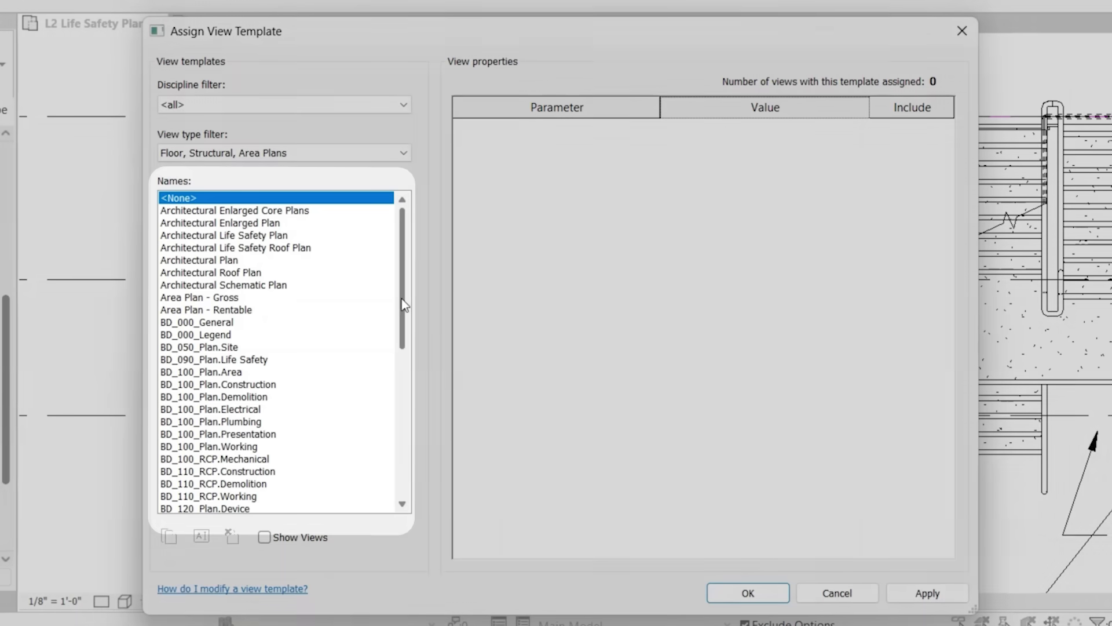
pyautogui.scroll(-4, 224, 380)
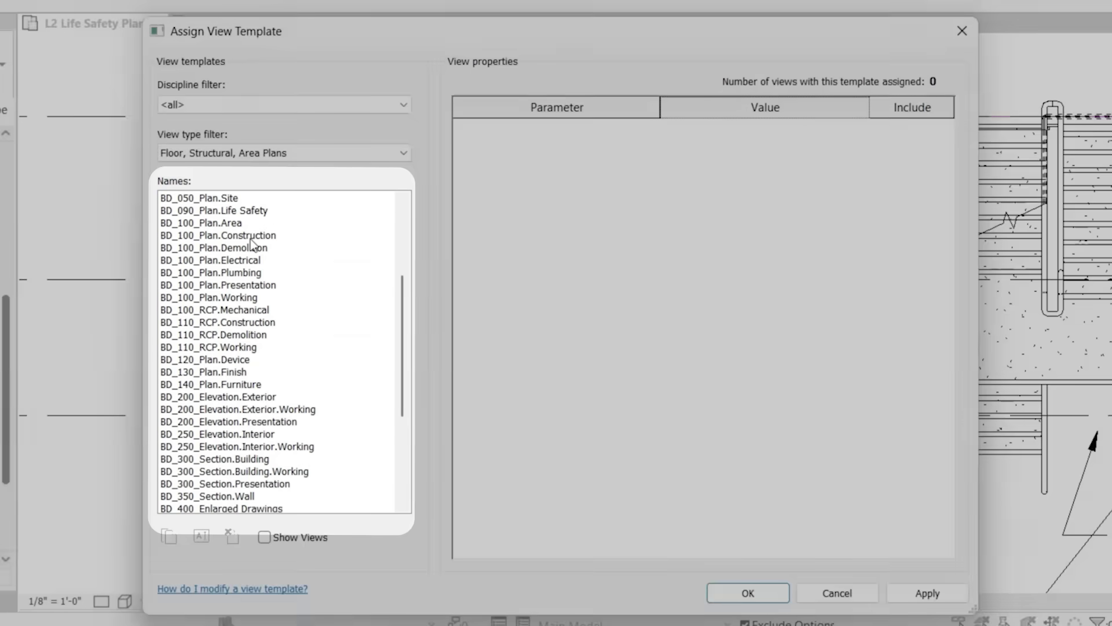
pyautogui.scroll(2, 264, 249)
pyautogui.click(273, 260)
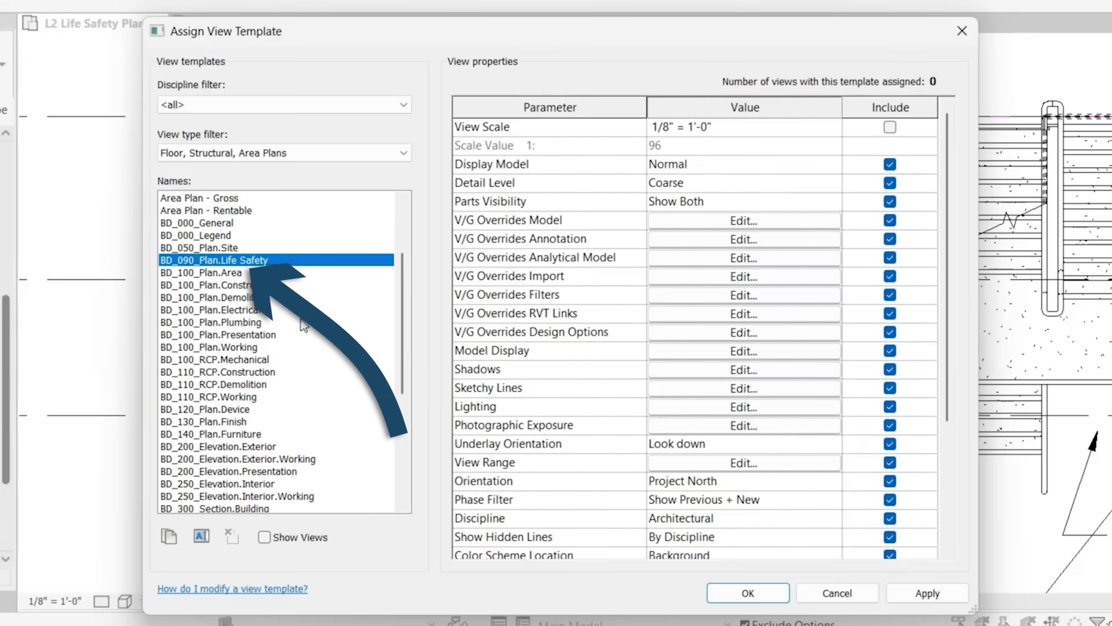
pyautogui.click(746, 594)
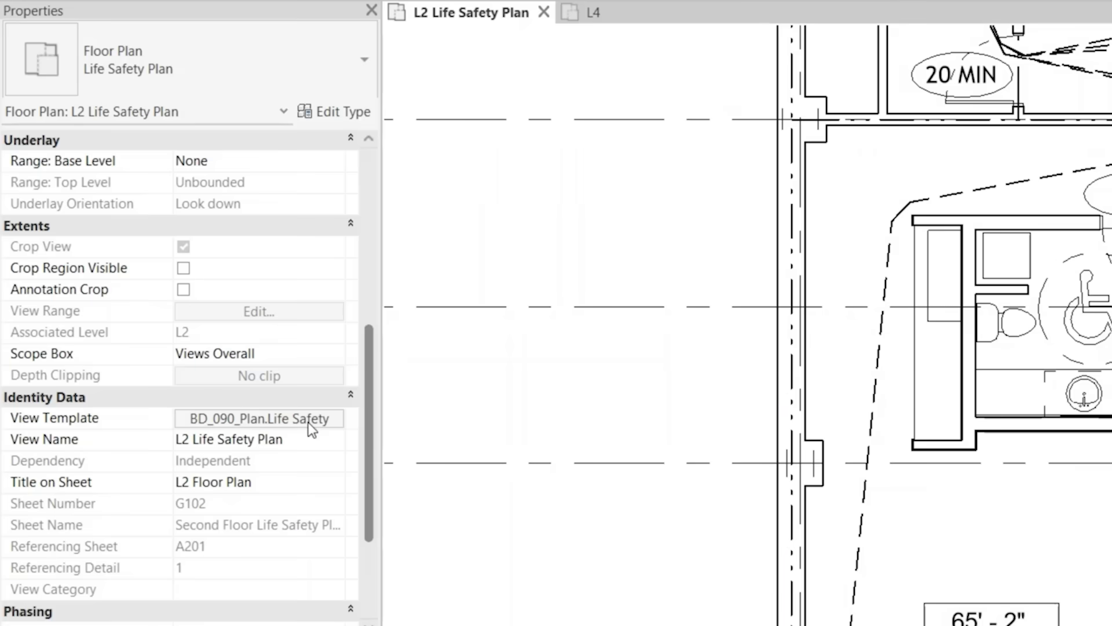
# Step: In the Life Safety template's filter overrides, give BD_Fire Rated.4 Hour a solid red cut fill
pyautogui.click(310, 420)
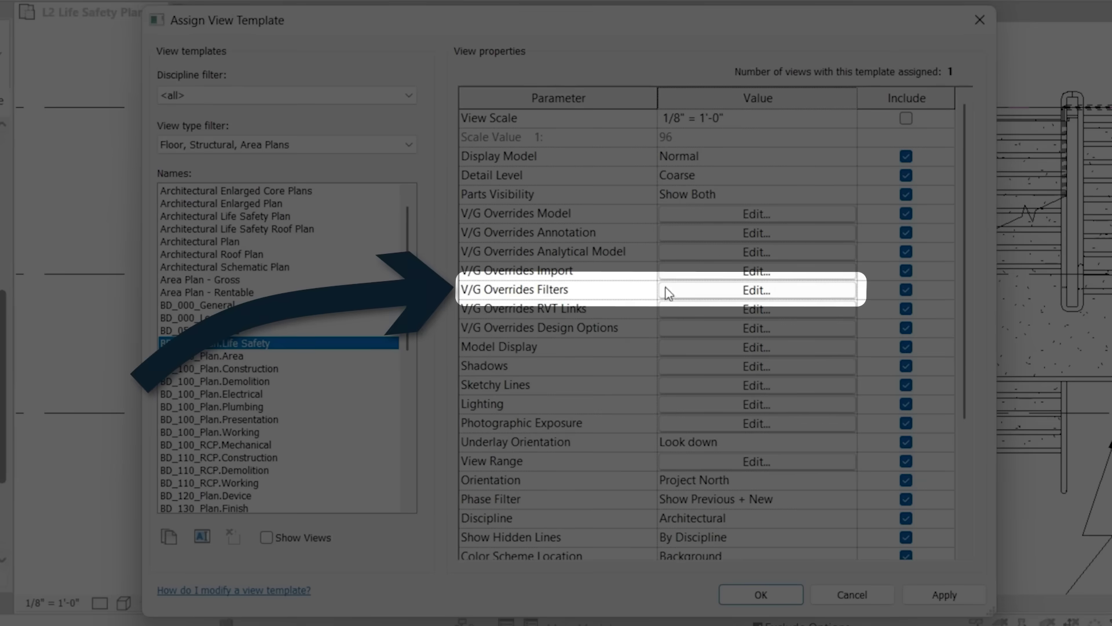
pyautogui.click(716, 293)
pyautogui.click(104, 205)
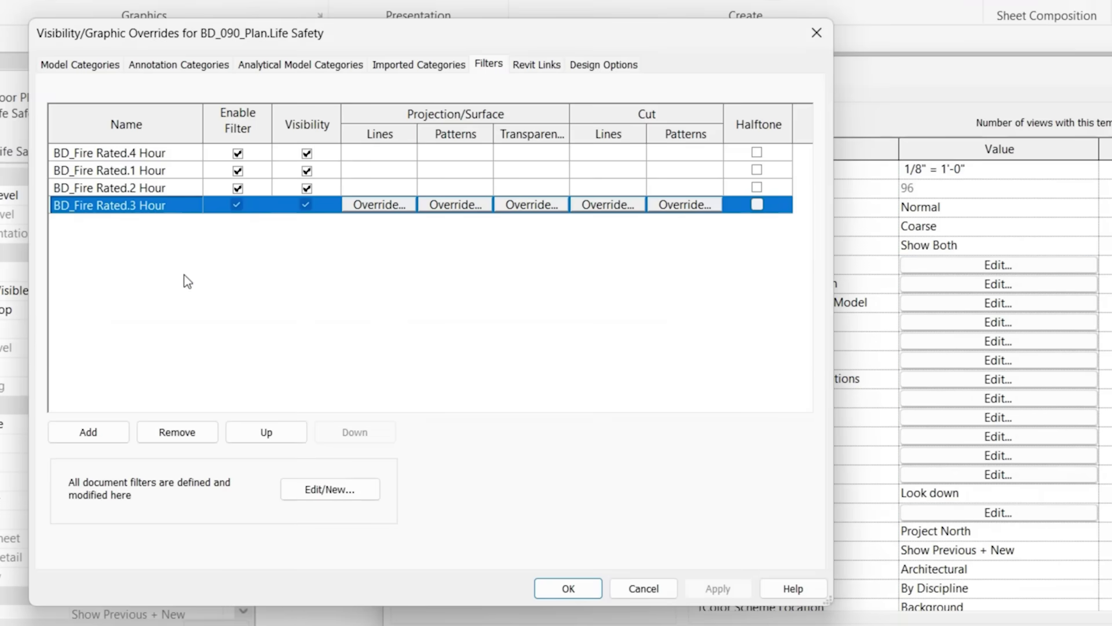
pyautogui.click(139, 156)
pyautogui.click(679, 154)
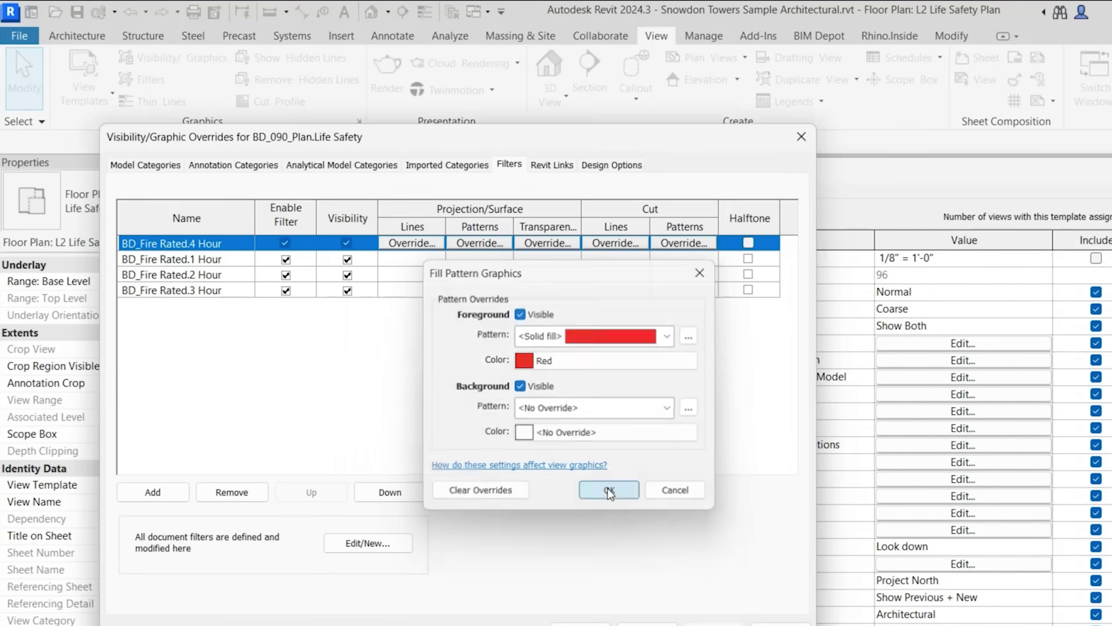
pyautogui.click(610, 491)
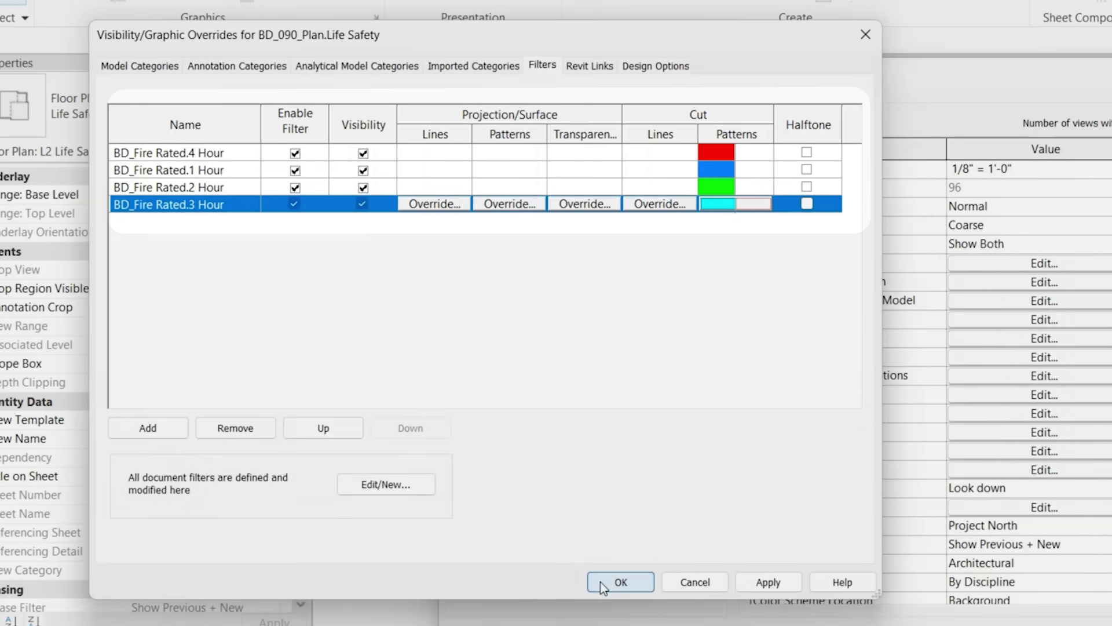
pyautogui.click(621, 582)
# Step: Apply the template to the plan, zoom out to the green and red walls, and reopen the template assignment
pyautogui.click(746, 589)
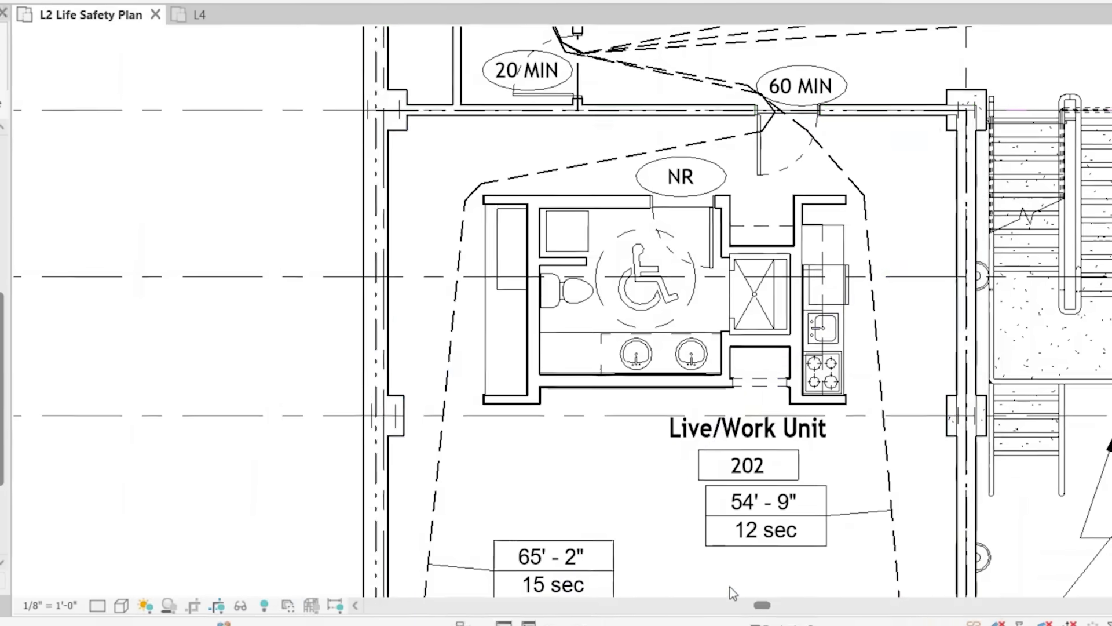
pyautogui.scroll(-2, 490, 534)
pyautogui.scroll(-2, 606, 410)
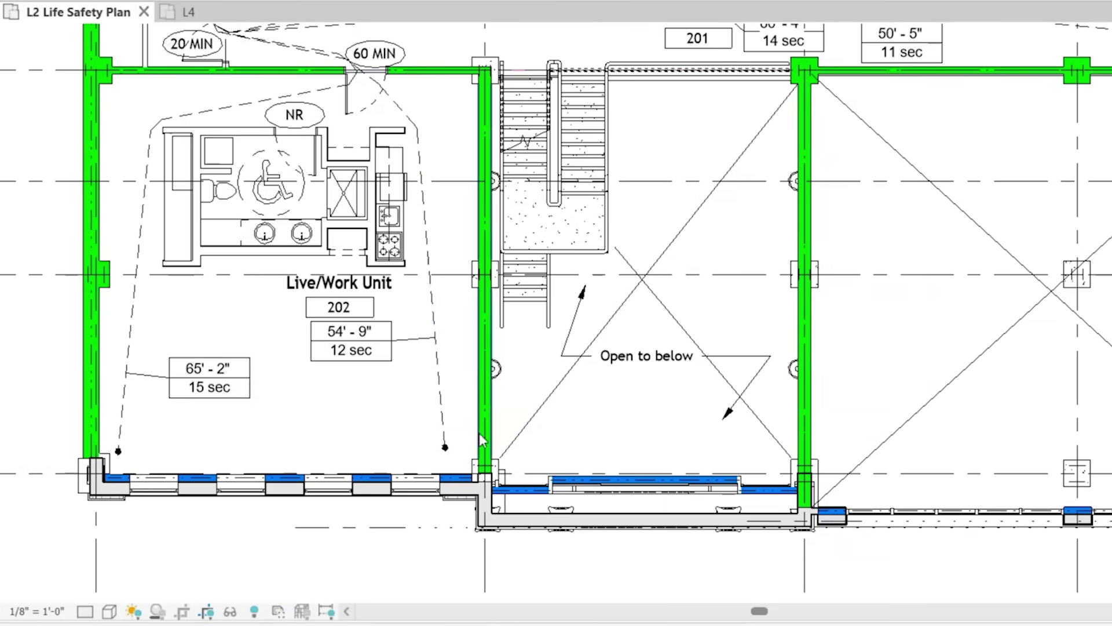
pyautogui.scroll(-2, 682, 478)
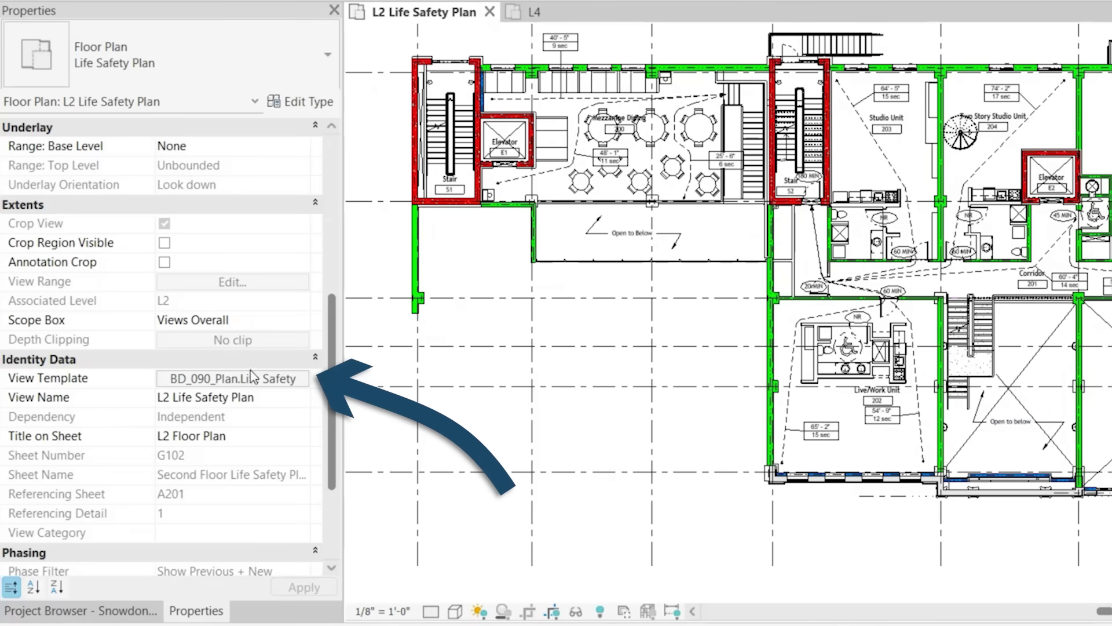
pyautogui.click(288, 380)
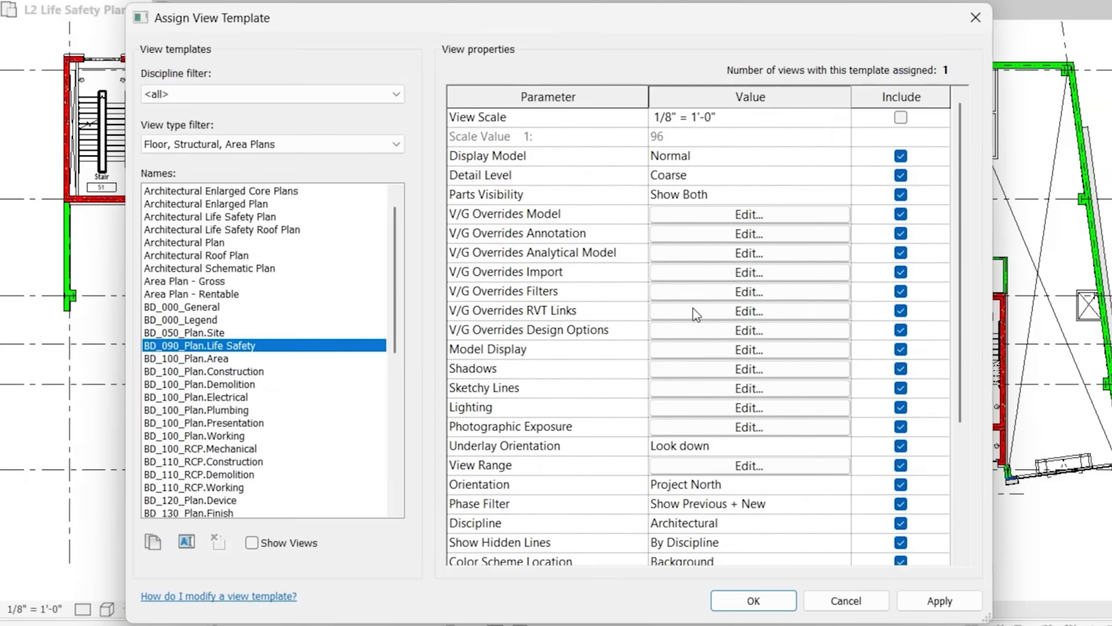
# Step: Open the Filters editor to see the Walls 4 HR or Doors 180 MIN fire-rating rules
pyautogui.click(735, 295)
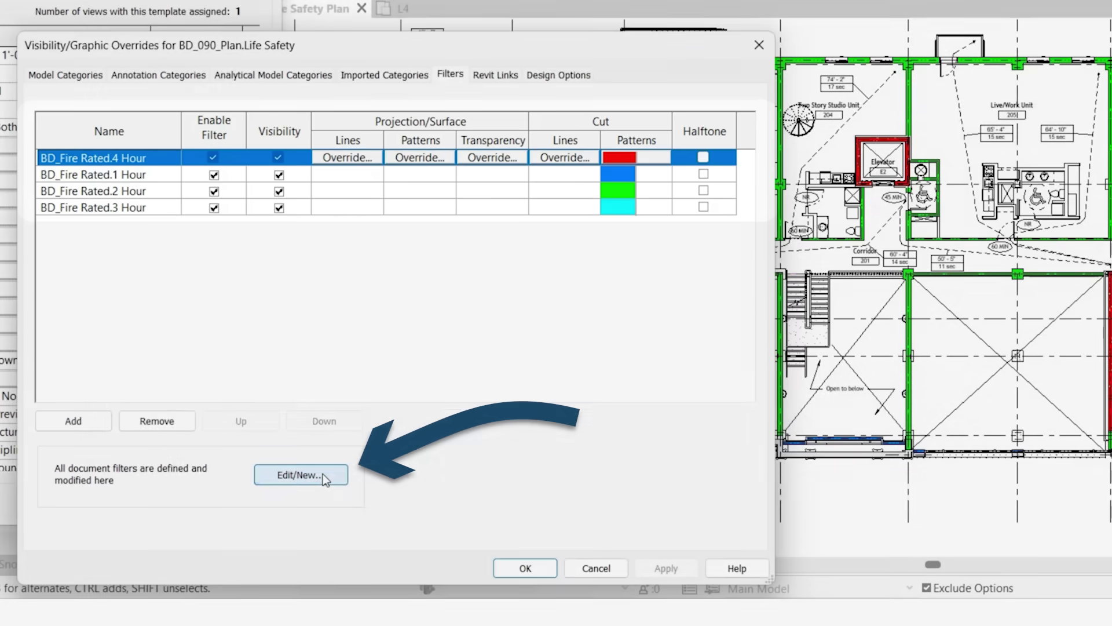
pyautogui.click(301, 474)
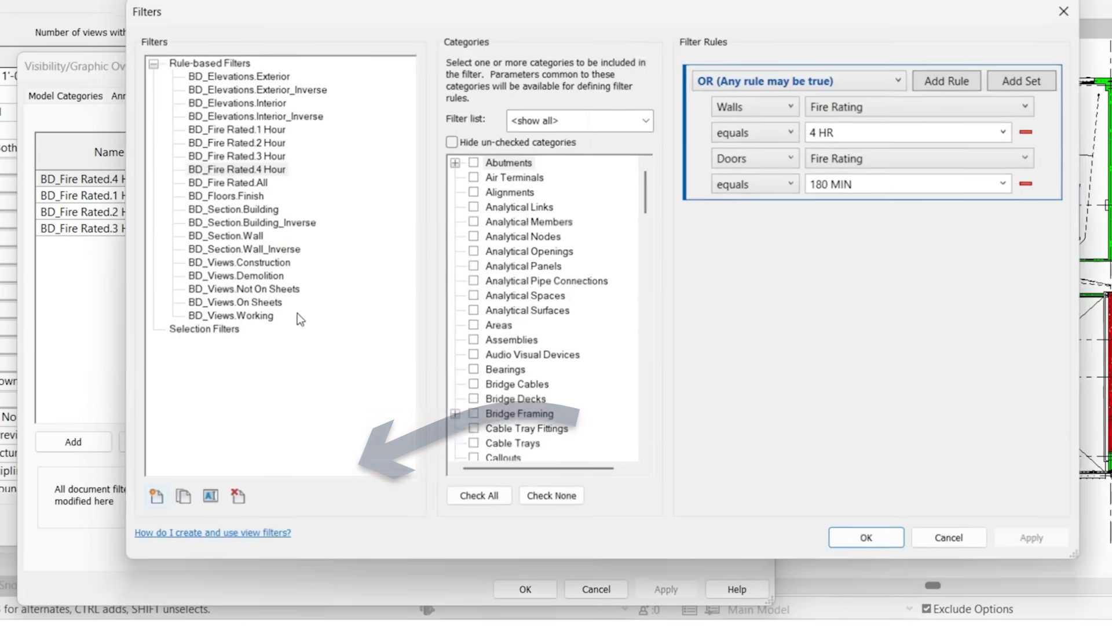
# Step: Select the BD_Fire Rated.4 Hour filter and review its Walls and Doors categories
pyautogui.moveTo(739, 16); pyautogui.dragTo(661, 38)
pyautogui.click(153, 192)
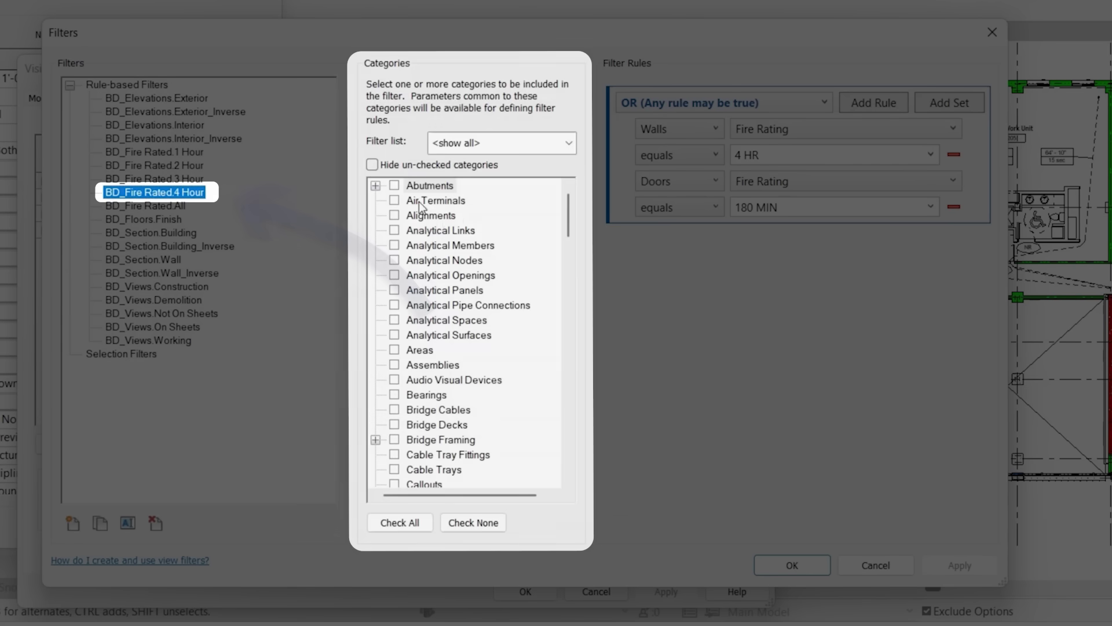
pyautogui.scroll(-15, 550, 287)
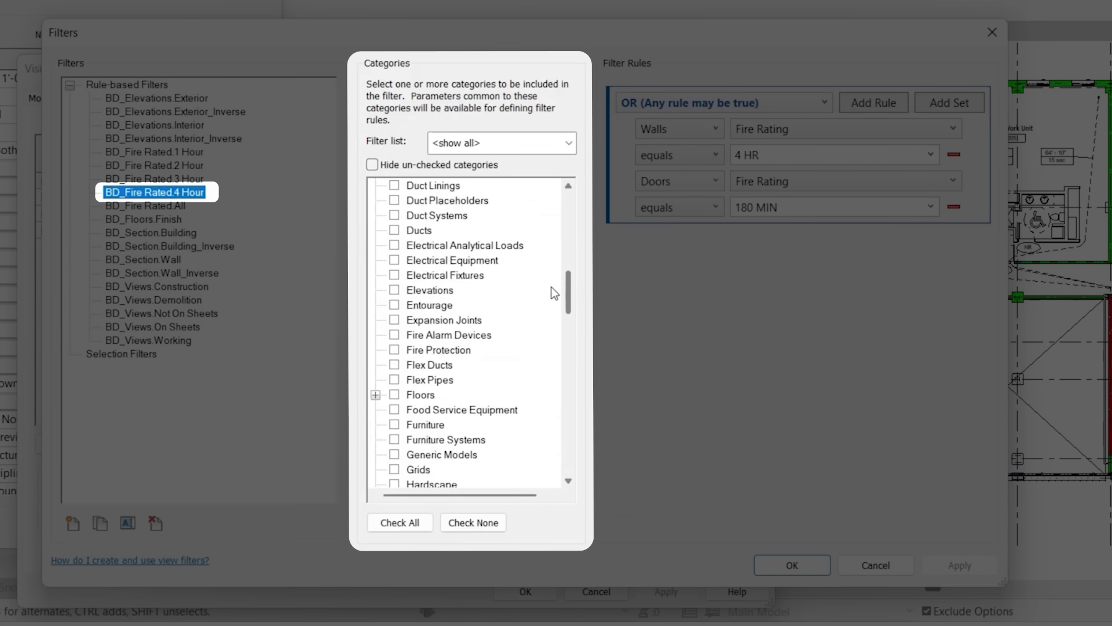
pyautogui.scroll(-18, 547, 328)
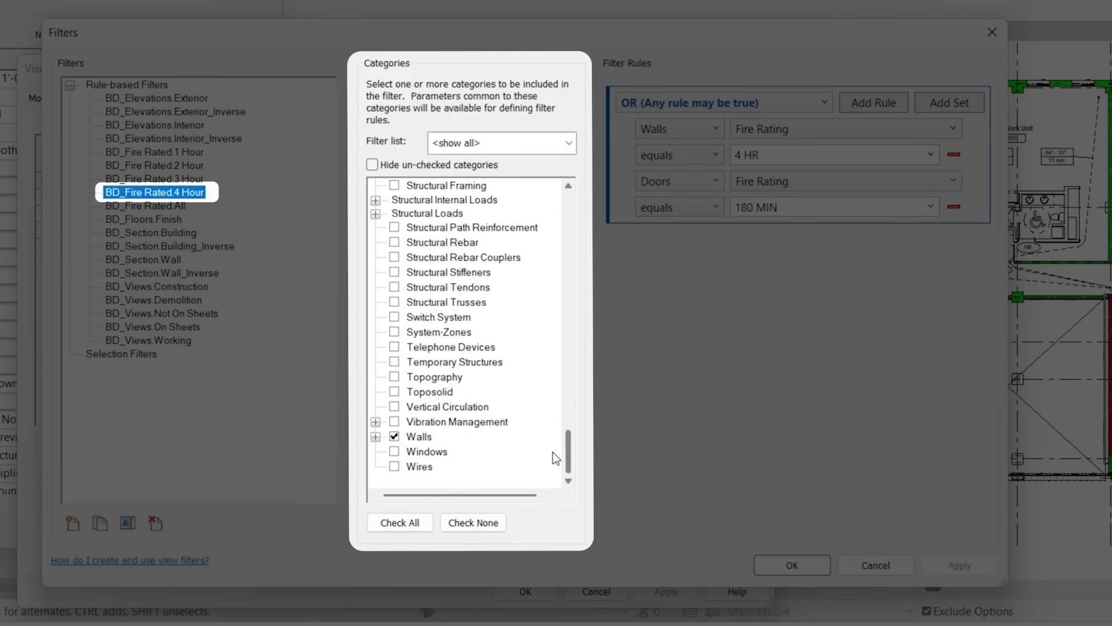
pyautogui.click(419, 437)
pyautogui.scroll(20, 431, 359)
pyautogui.click(420, 276)
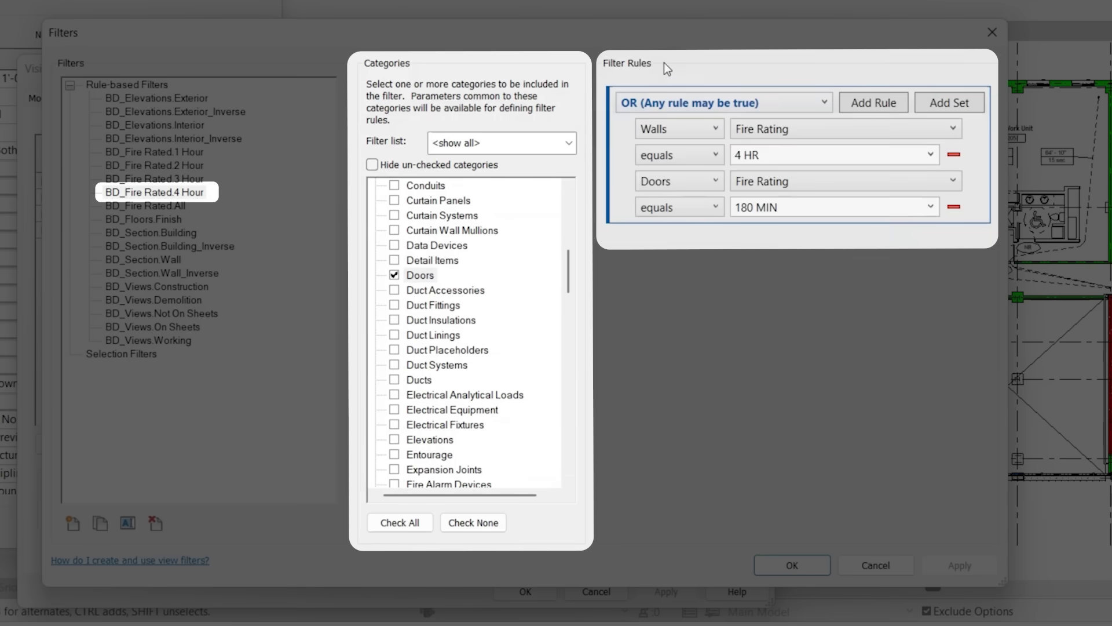
# Step: Try the rule categories Walls, Doors and All Selected Categories, leaving the first rule on Walls
pyautogui.click(653, 131)
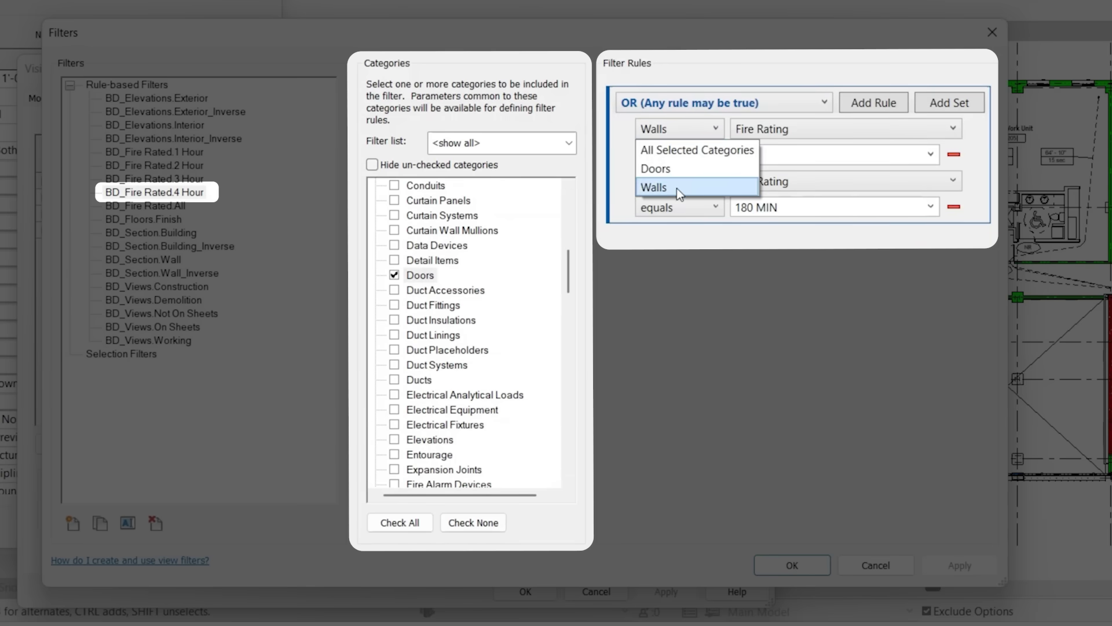
pyautogui.click(658, 241)
pyautogui.click(685, 187)
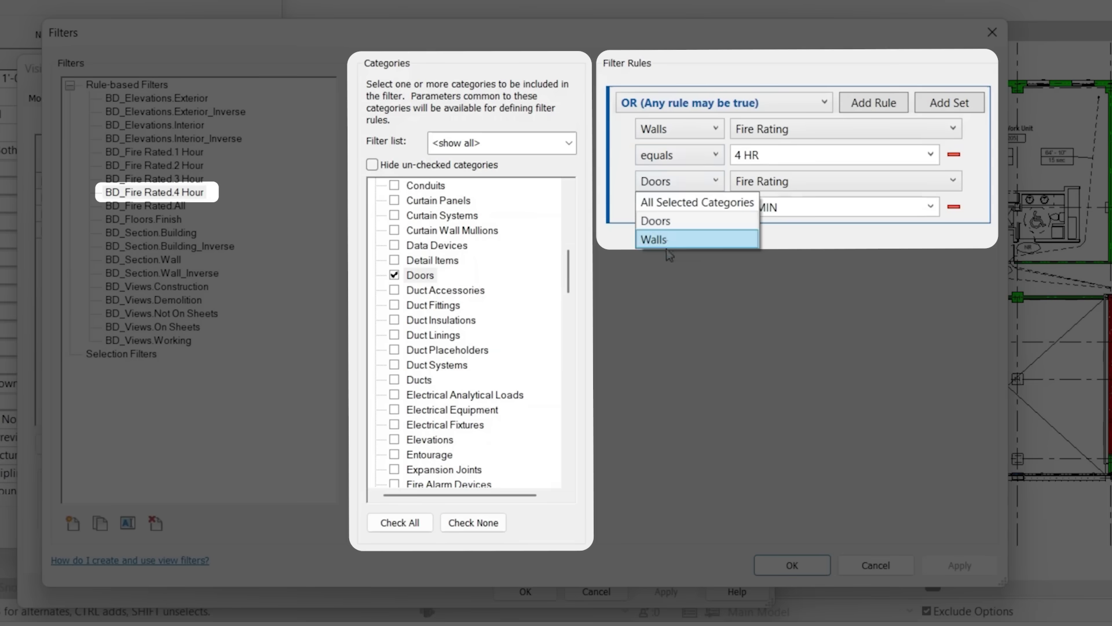
pyautogui.click(657, 219)
pyautogui.click(669, 127)
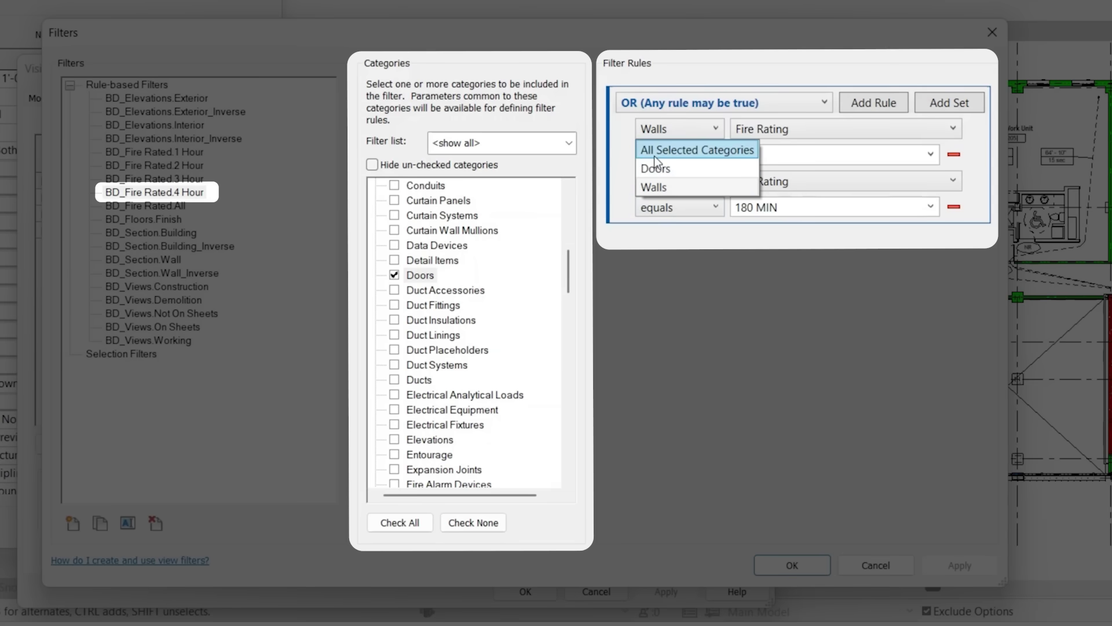
pyautogui.click(715, 151)
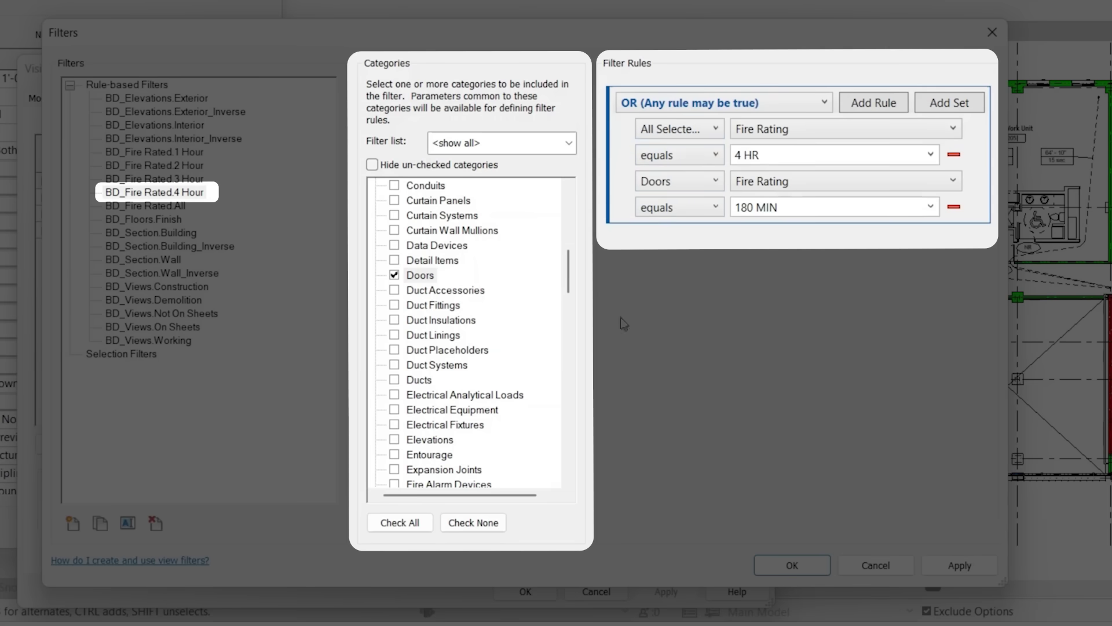
pyautogui.click(660, 134)
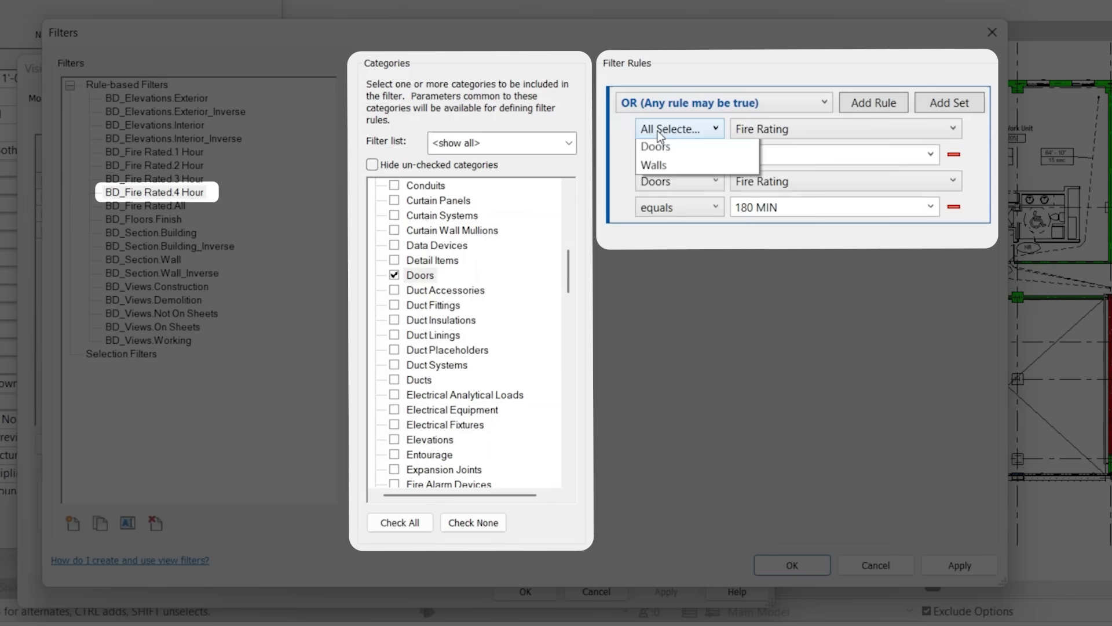
pyautogui.click(654, 165)
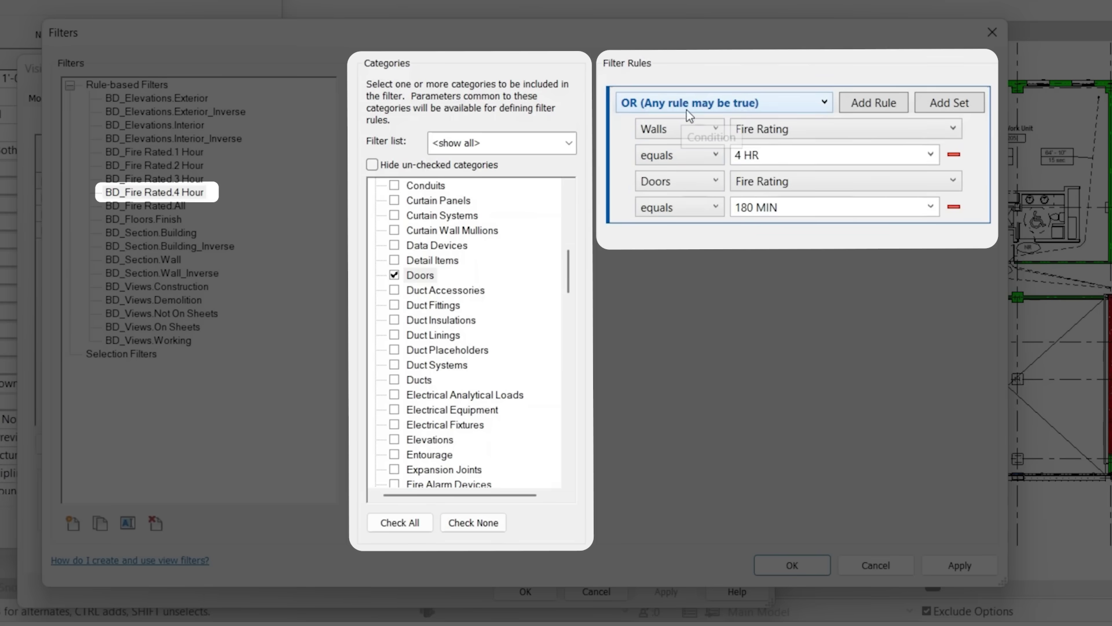
# Step: Switch rule combining to all rules true, then back to any rule, with Walls first
pyautogui.click(712, 105)
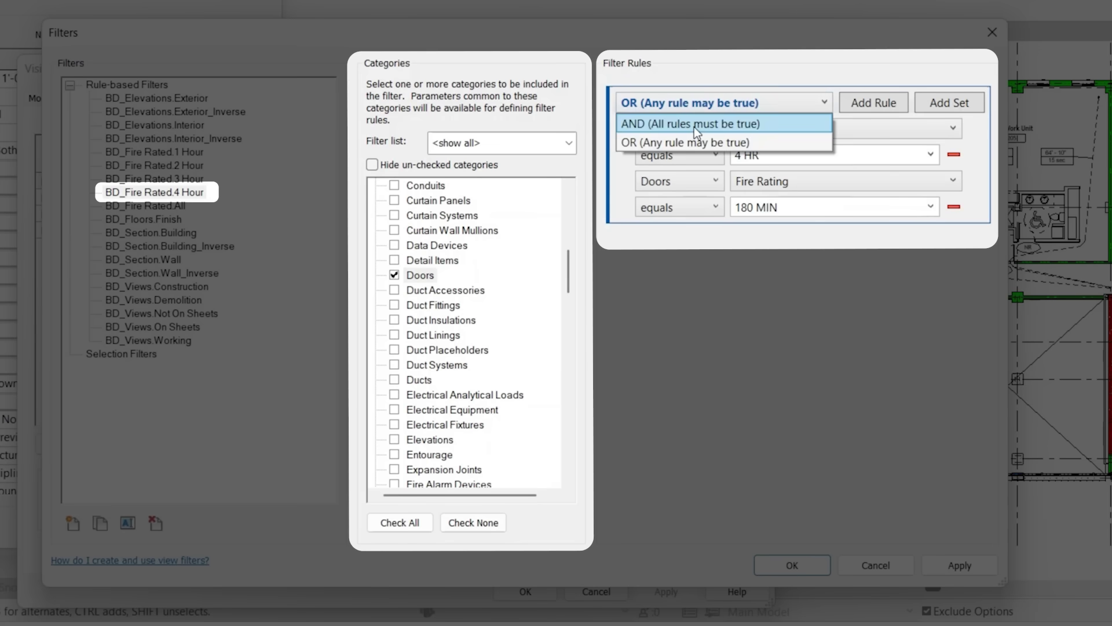
pyautogui.click(694, 124)
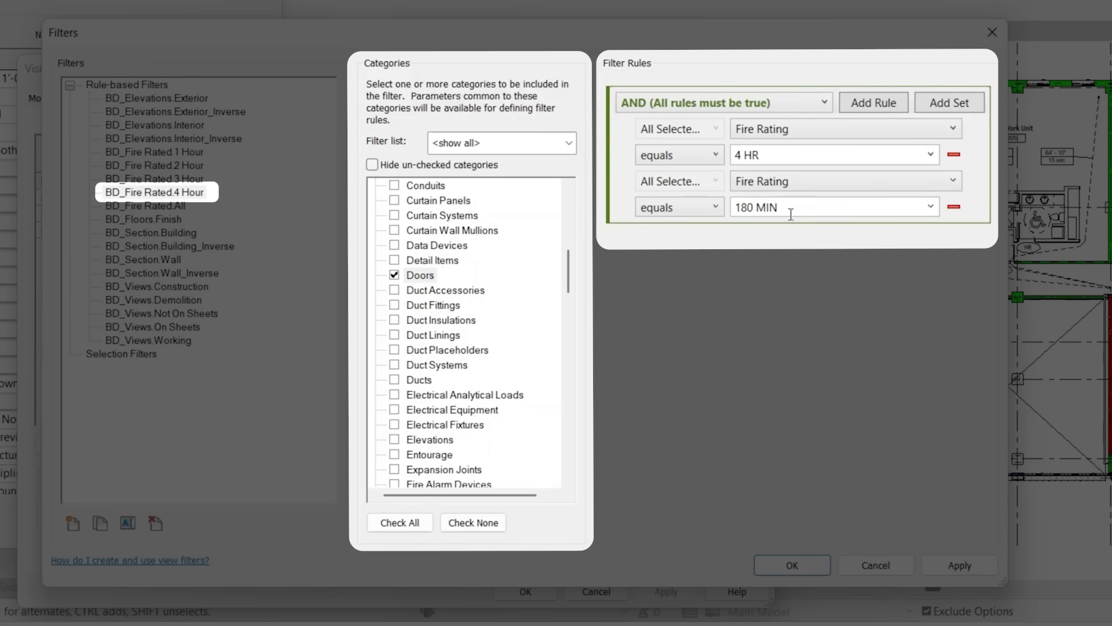
pyautogui.click(666, 102)
pyautogui.click(648, 137)
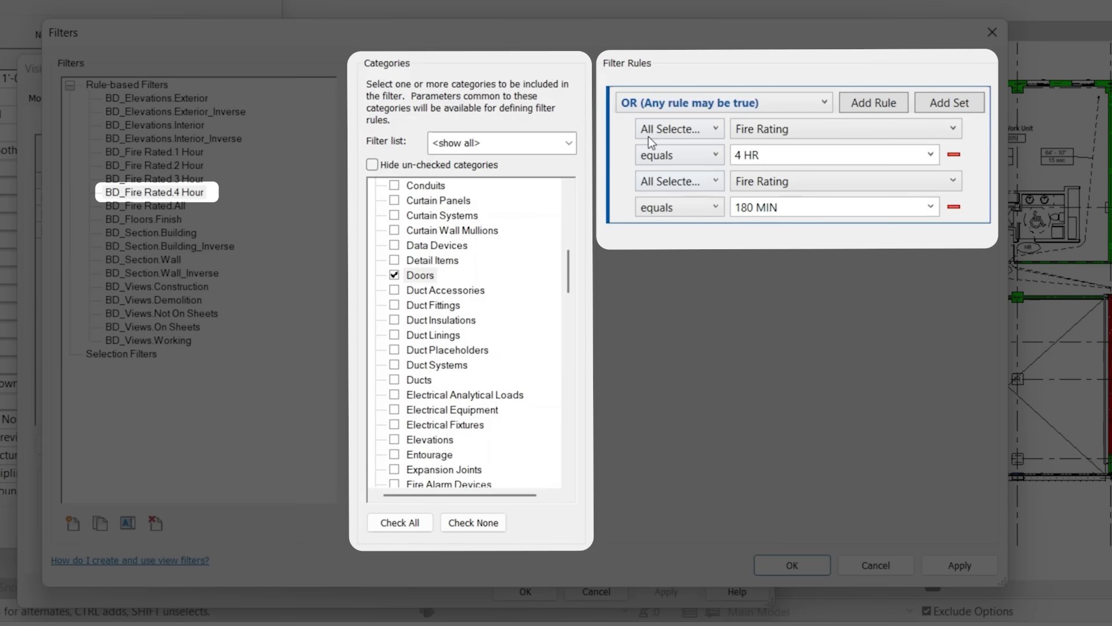
pyautogui.click(677, 127)
pyautogui.click(660, 182)
# Step: Set the third rule's category to Doors and accept the Filters and Visibility/Graphic dialogs
pyautogui.click(676, 181)
pyautogui.click(654, 219)
pyautogui.click(792, 564)
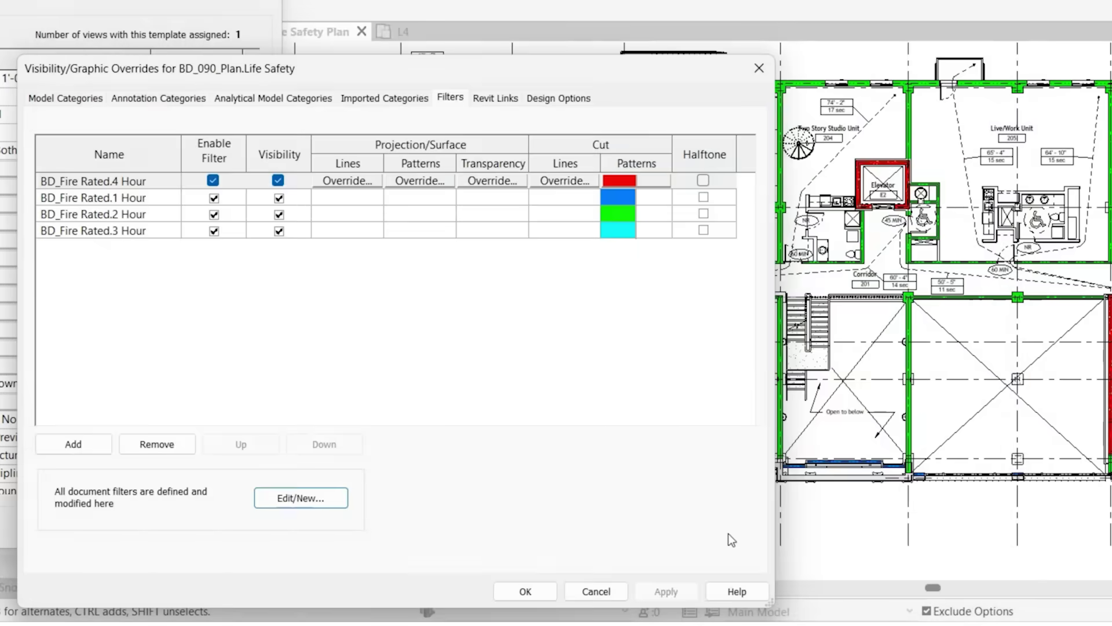
# Step: Assign the BD_090_Plan.Life Safety template to all seven Life Safety plans
pyautogui.click(524, 588)
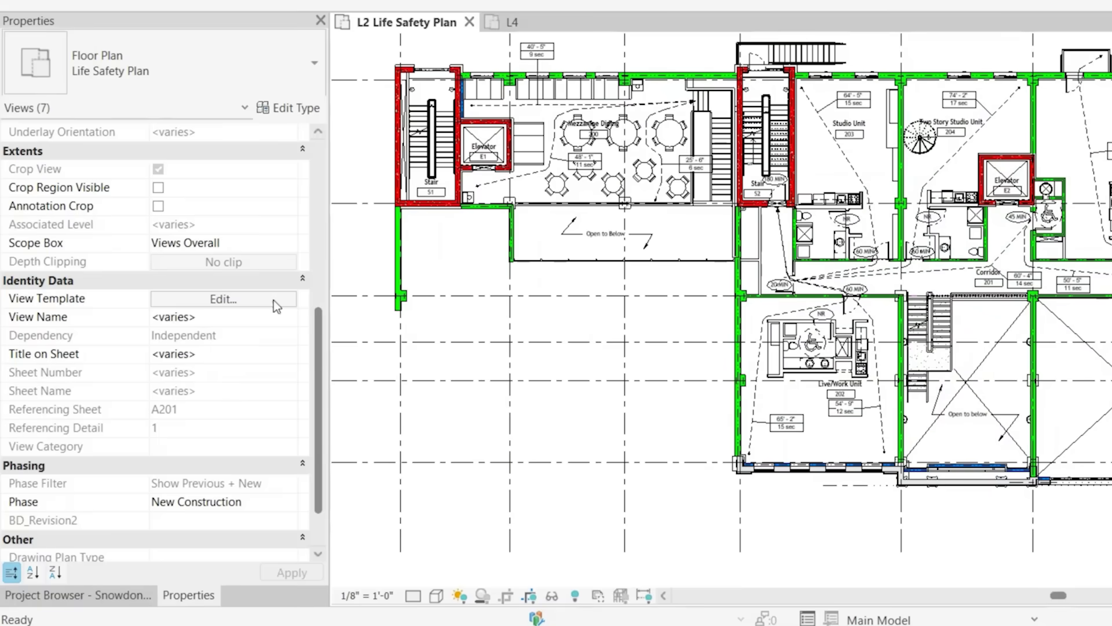
pyautogui.click(75, 595)
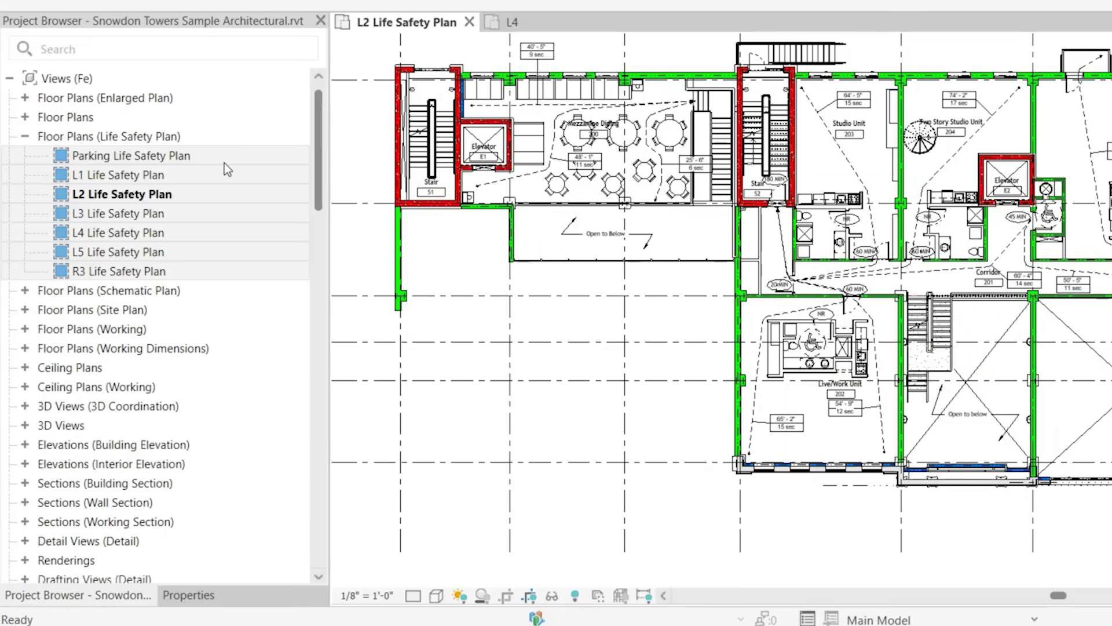
pyautogui.click(174, 271)
pyautogui.keyDown('shift'); pyautogui.click(166, 156); pyautogui.keyUp('shift')
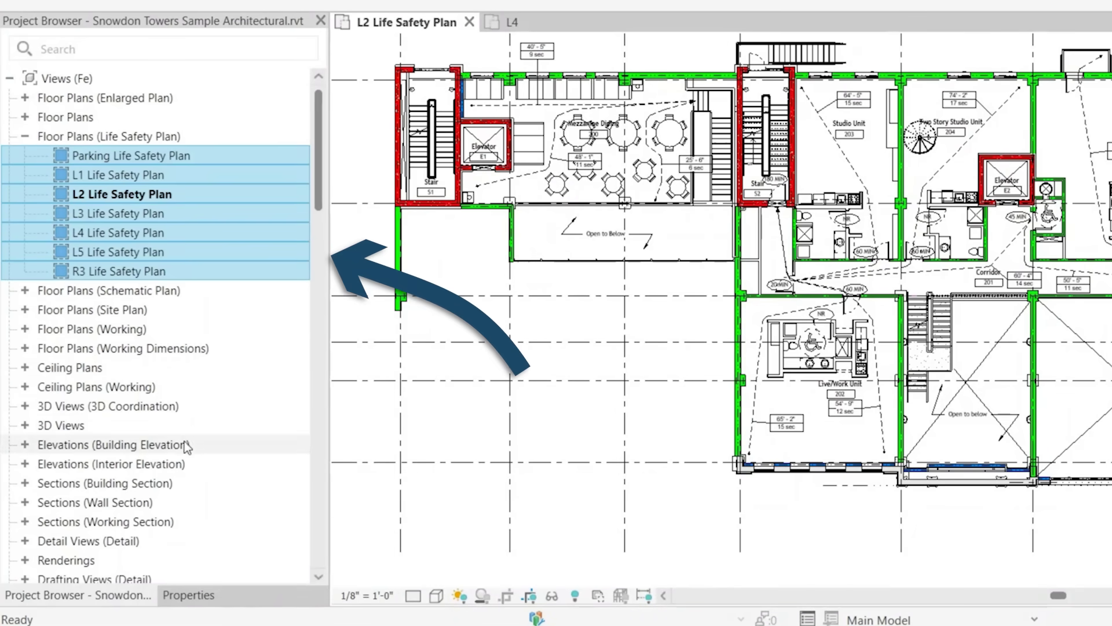
pyautogui.click(190, 594)
pyautogui.click(224, 298)
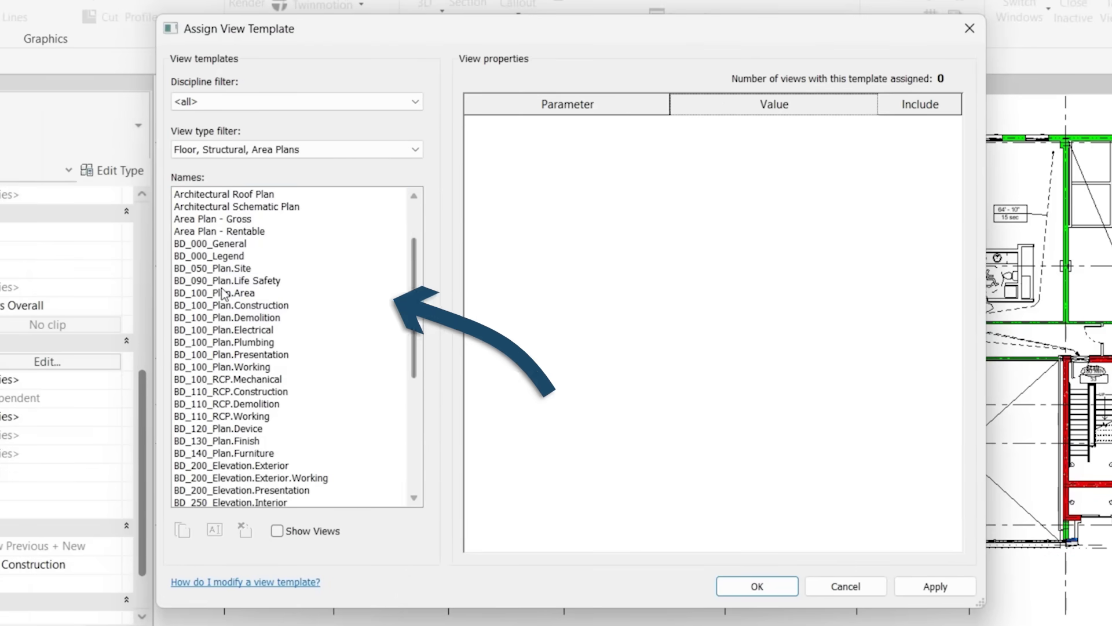
pyautogui.click(260, 280)
pyautogui.click(758, 586)
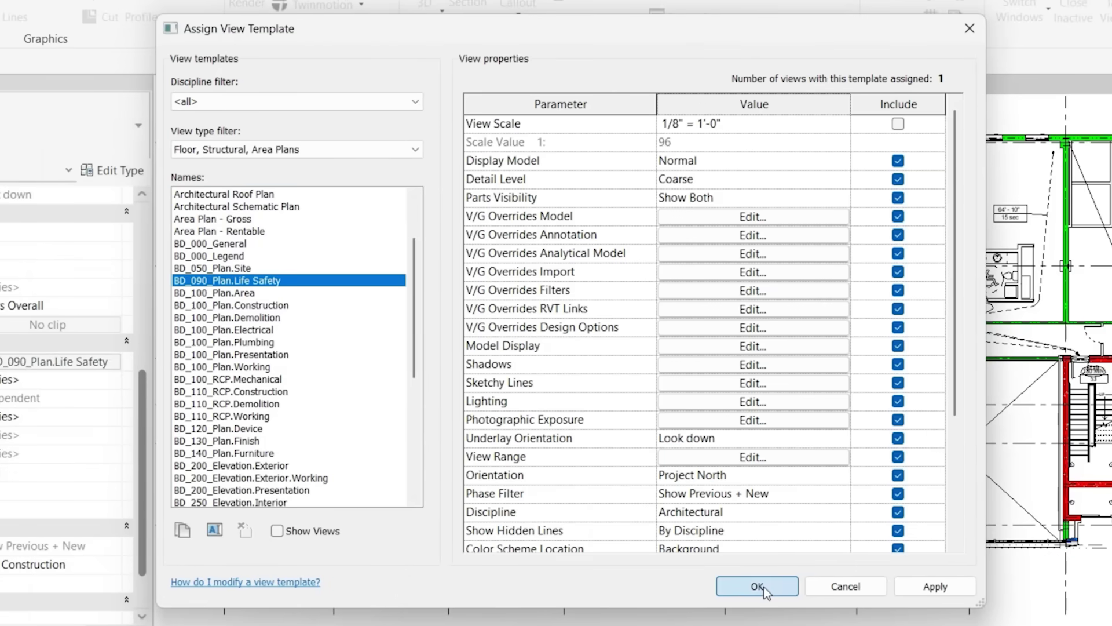
# Step: Open L1 Life Safety Plan and bring up its view template settings
pyautogui.click(92, 179)
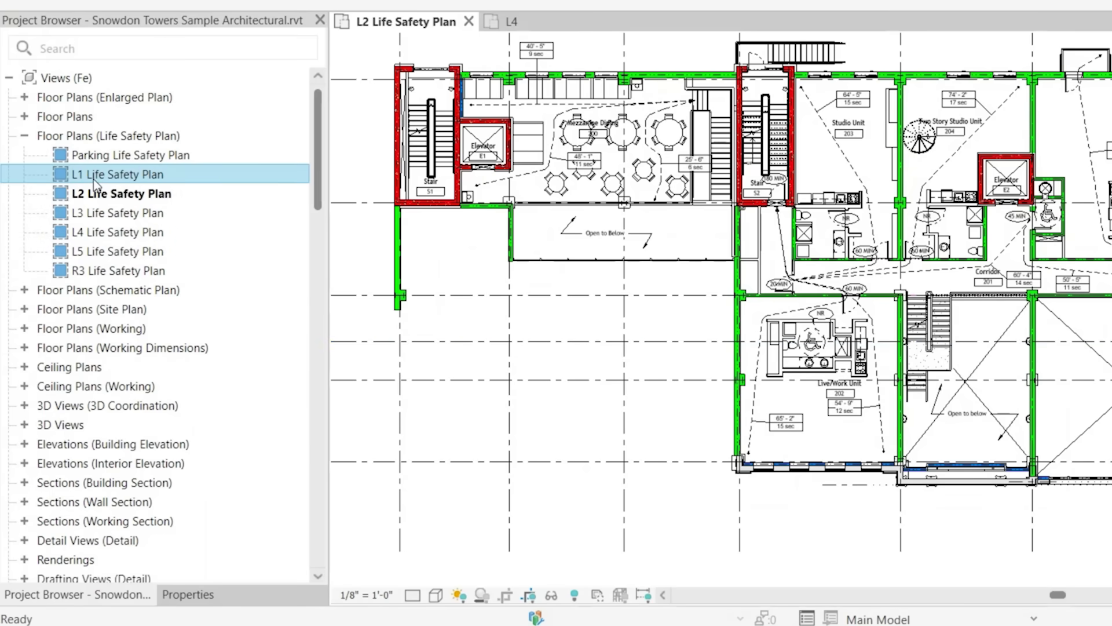
pyautogui.doubleClick(93, 179)
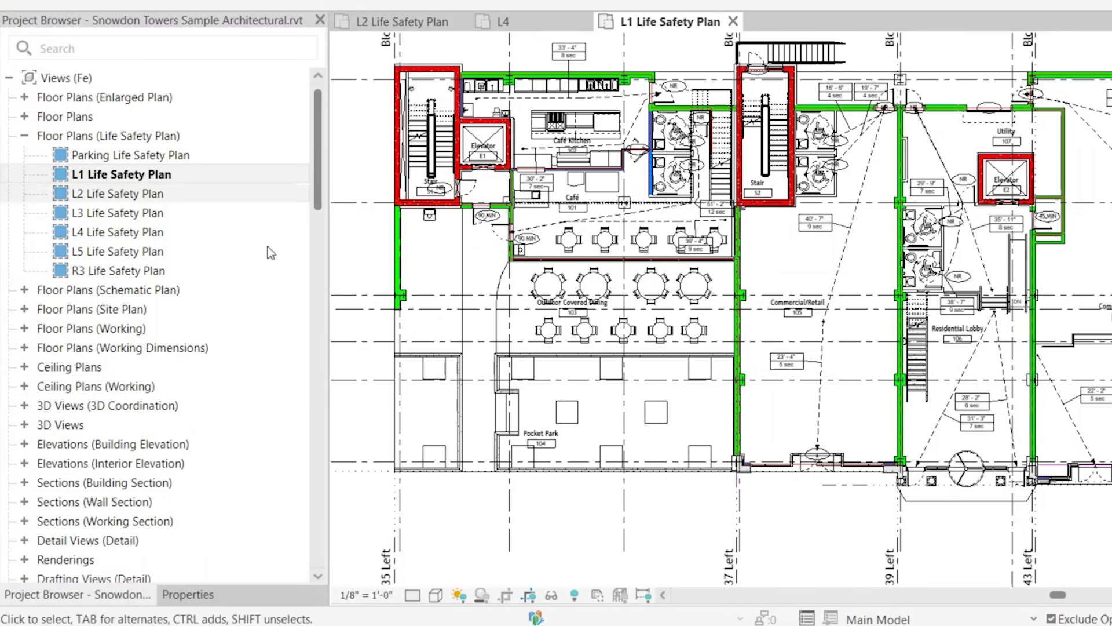
pyautogui.click(188, 594)
pyautogui.click(224, 374)
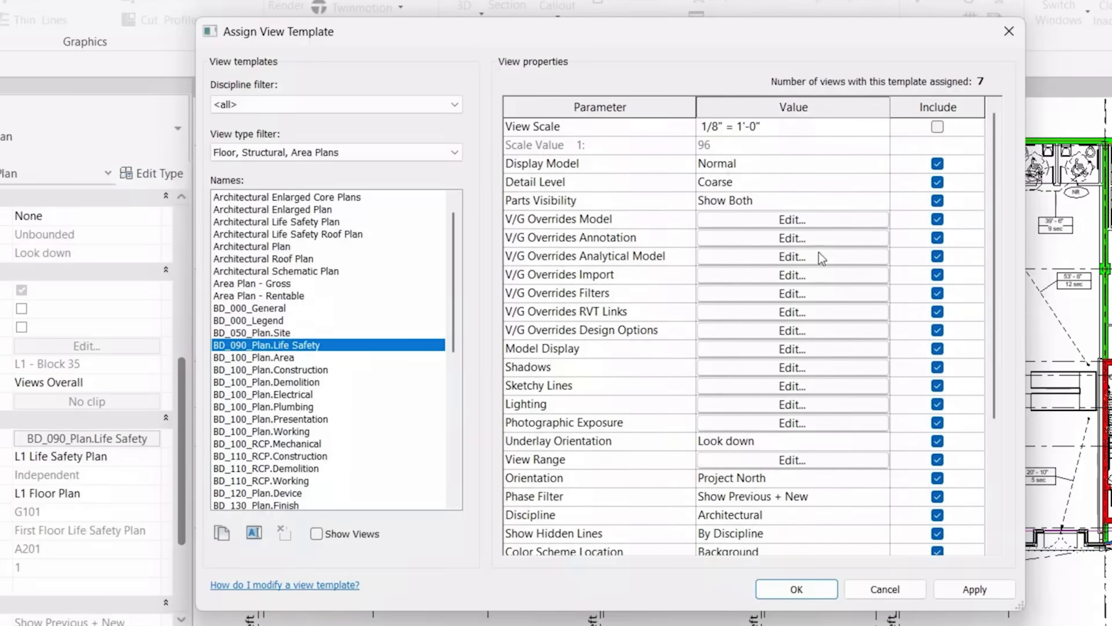
# Step: Give all four fire-rated filters a purple RGB 128-000-255 cut pattern and apply the template
pyautogui.click(718, 293)
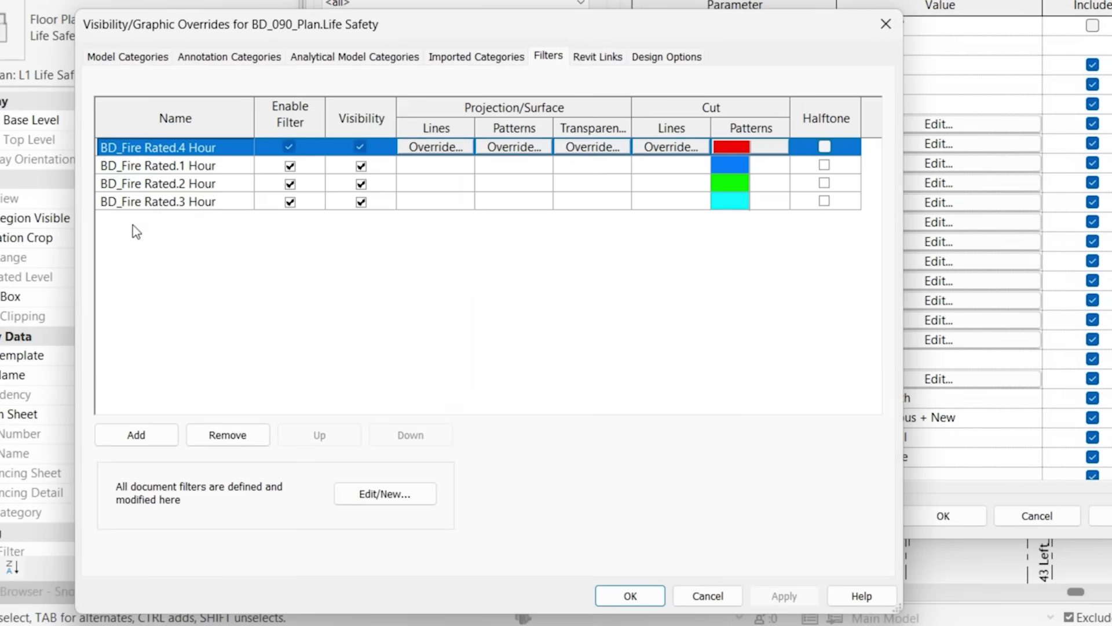
pyautogui.keyDown('shift'); pyautogui.click(65, 292); pyautogui.keyUp('shift')
pyautogui.click(720, 206)
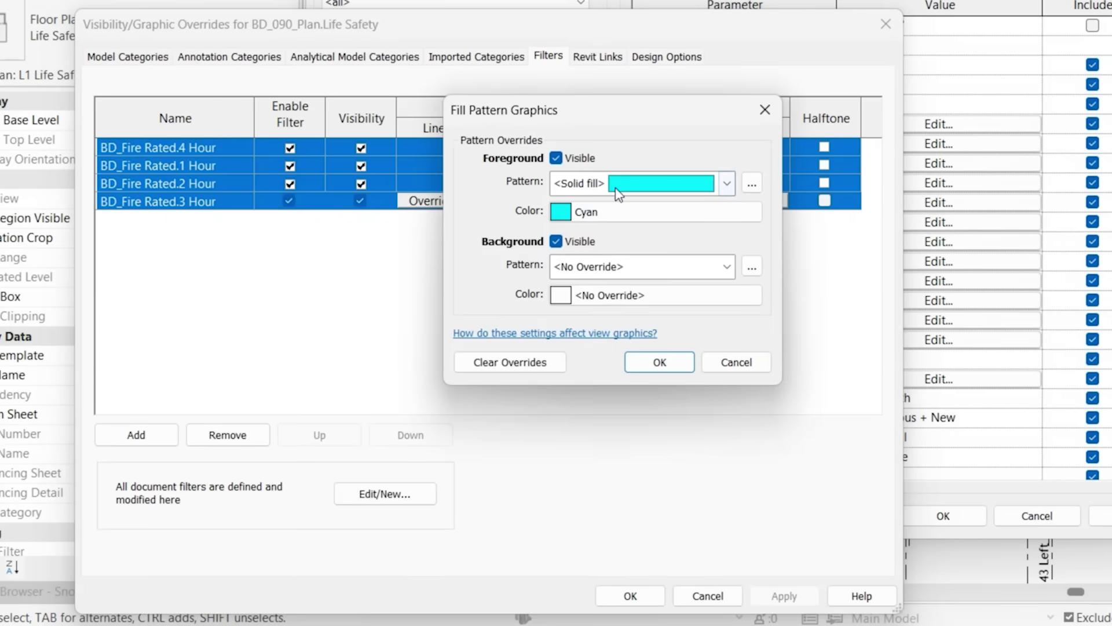
pyautogui.click(688, 213)
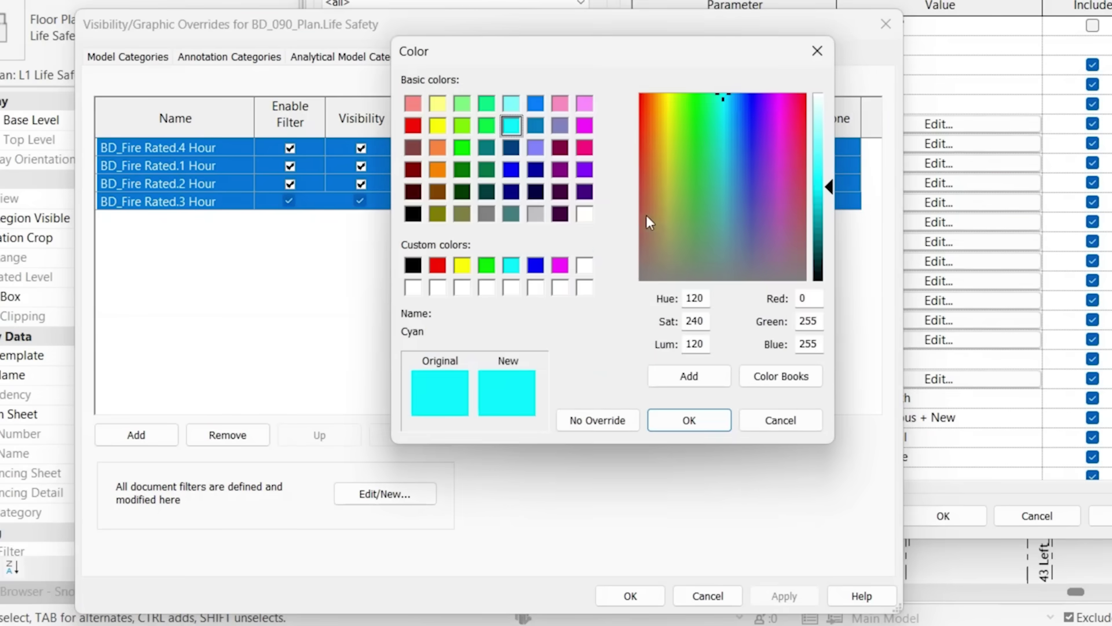
pyautogui.click(584, 170)
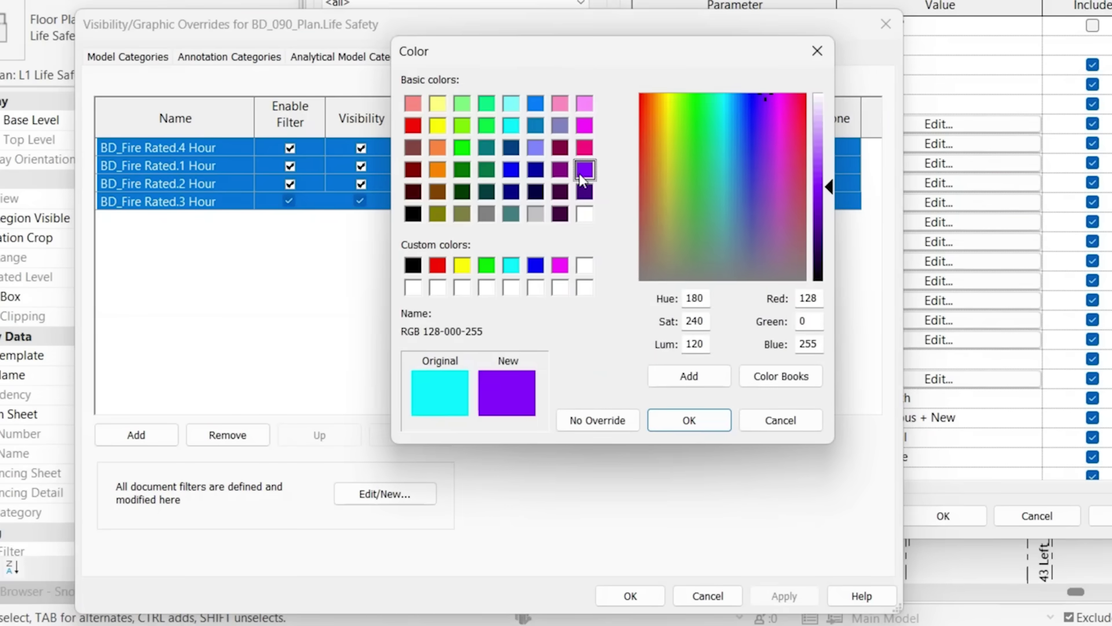
pyautogui.click(690, 421)
pyautogui.click(658, 360)
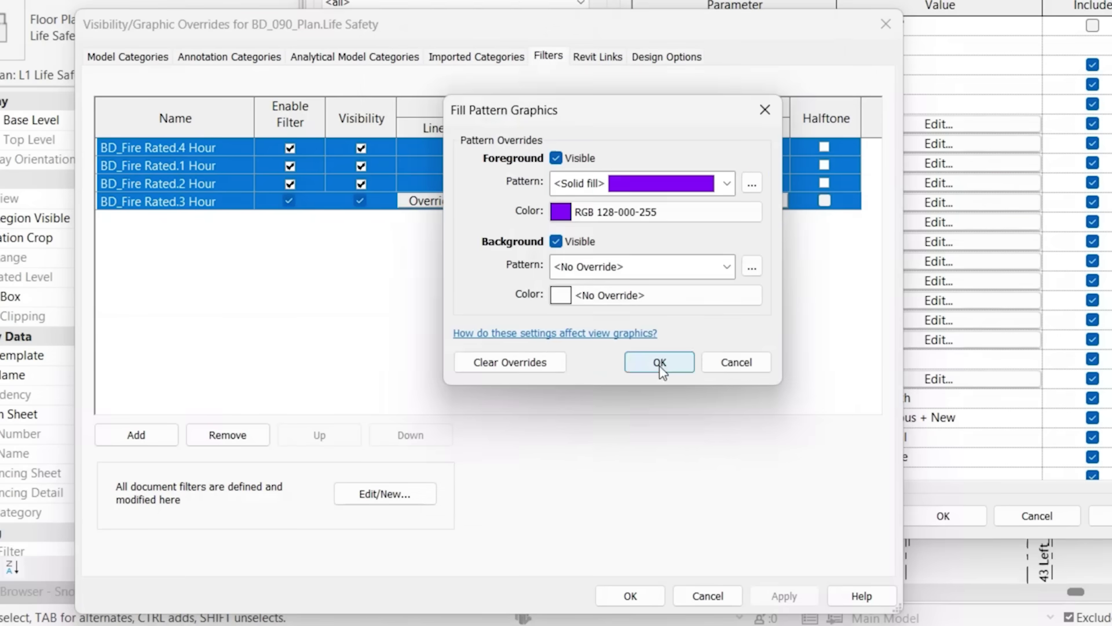
pyautogui.click(631, 595)
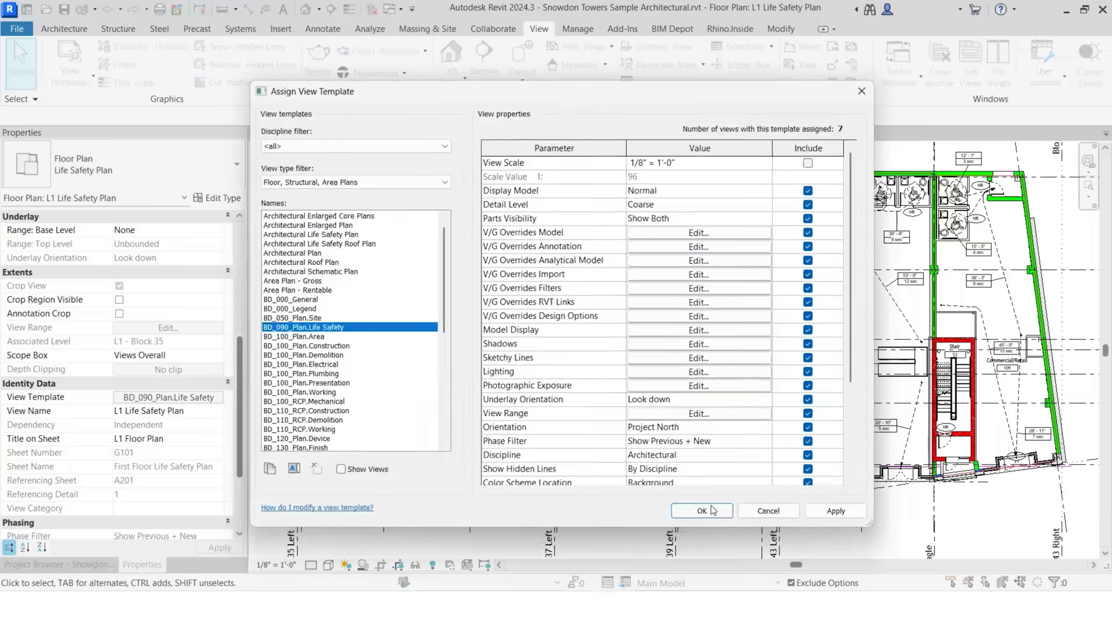
pyautogui.click(943, 515)
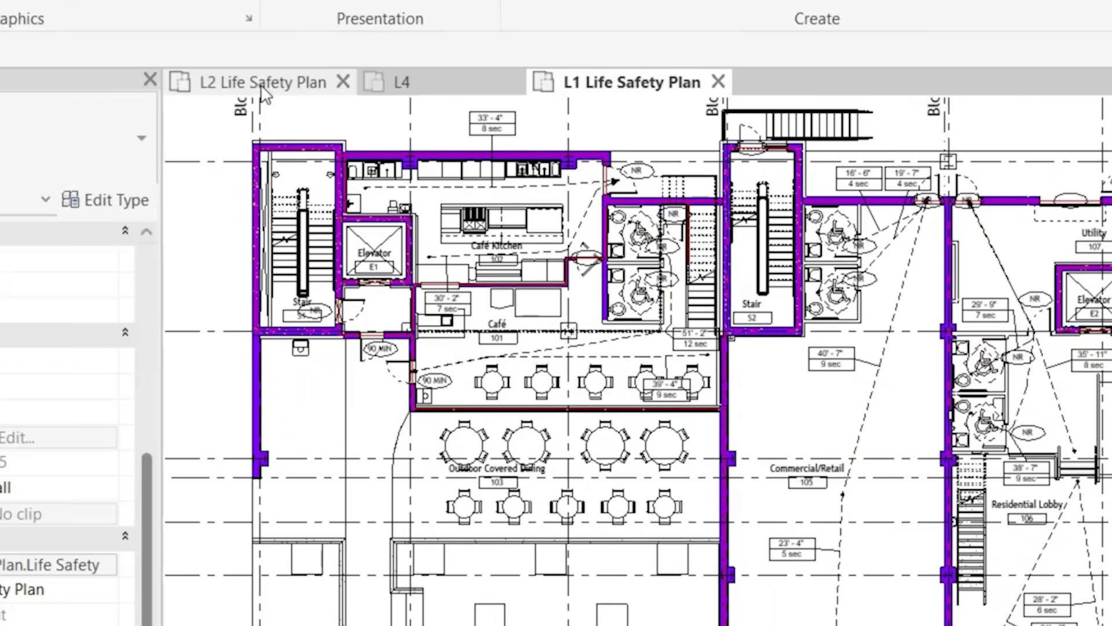
# Step: Review the purple fire-rated walls on L2 Life Safety Plan, then switch to the L4 floor plan
pyautogui.click(264, 84)
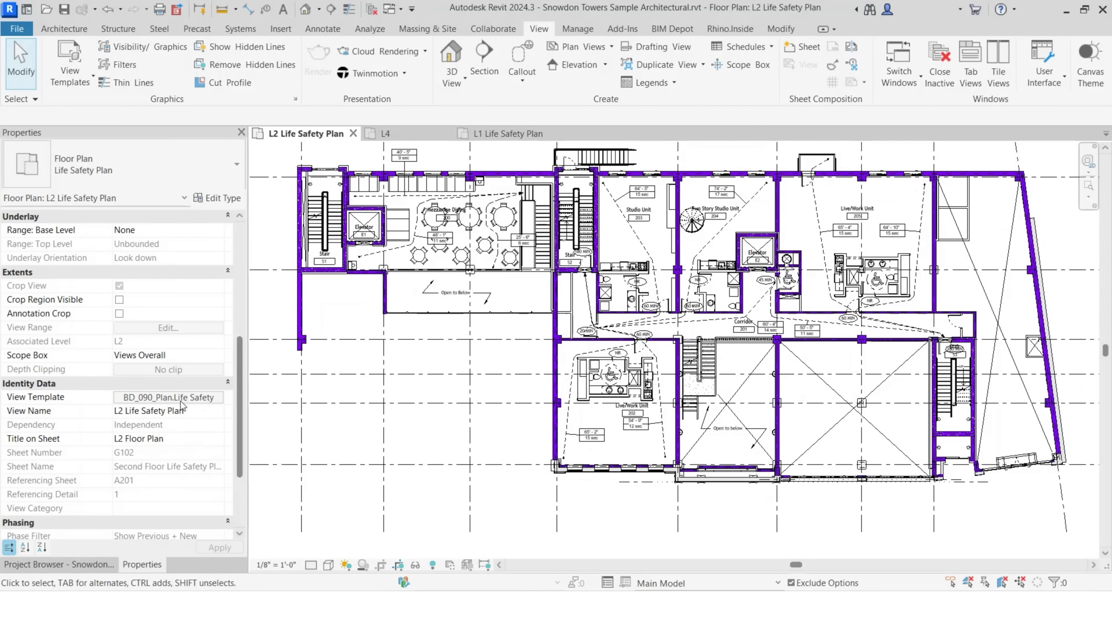
pyautogui.hotkey('ctrl', 'Tab')
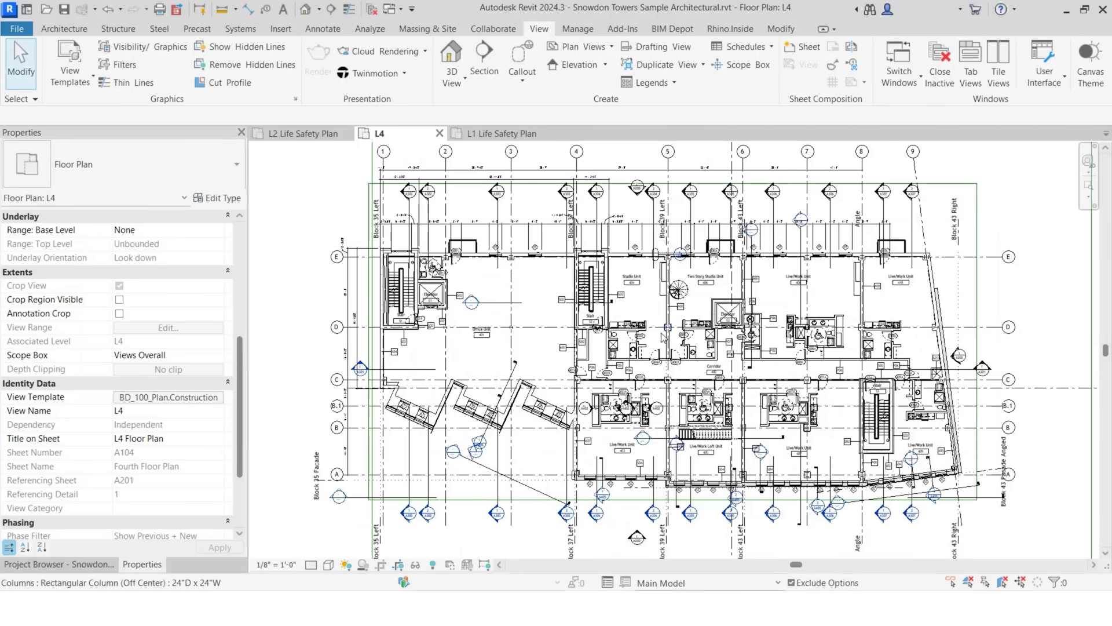
# Step: Select the Live_Work Core group, a column, a wall, Elevator E1 and the top dimension string
pyautogui.scroll(5, 698, 373)
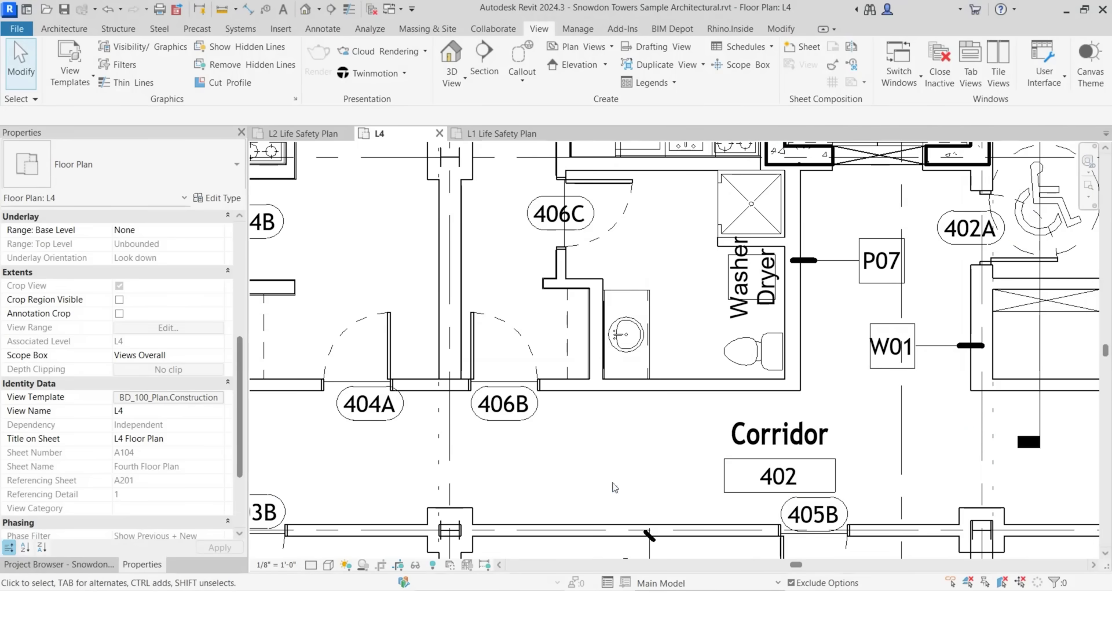
pyautogui.click(645, 392)
pyautogui.scroll(-4, 646, 391)
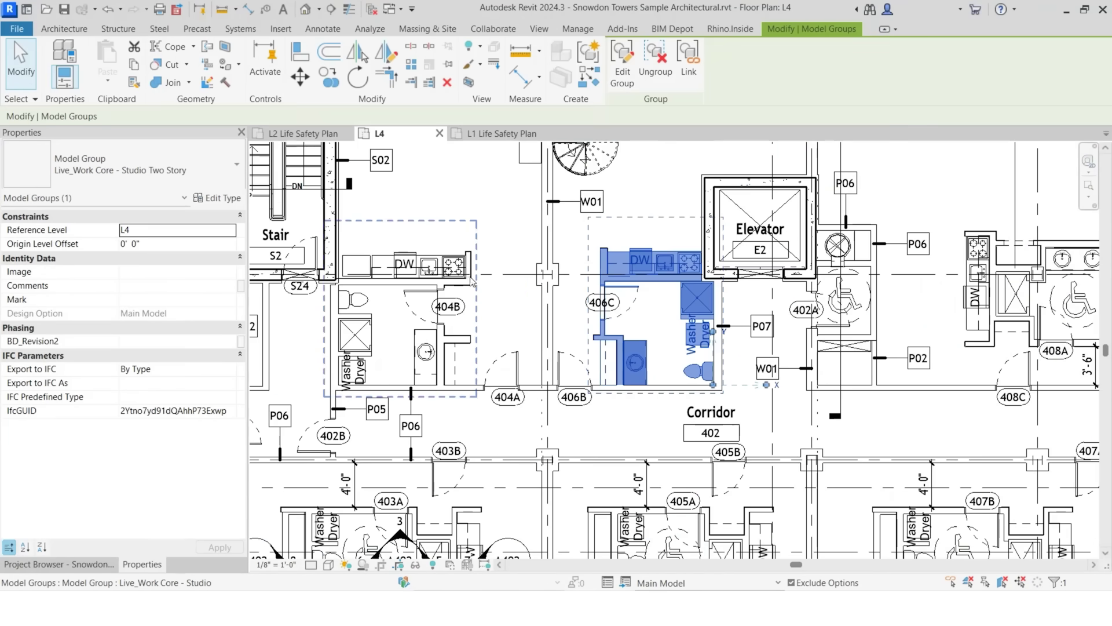
pyautogui.scroll(2, 531, 255)
pyautogui.keyDown('ctrl'); pyautogui.click(535, 295); pyautogui.keyUp('ctrl')
pyautogui.keyDown('ctrl'); pyautogui.click(446, 192); pyautogui.keyUp('ctrl')
pyautogui.scroll(-3, 653, 293)
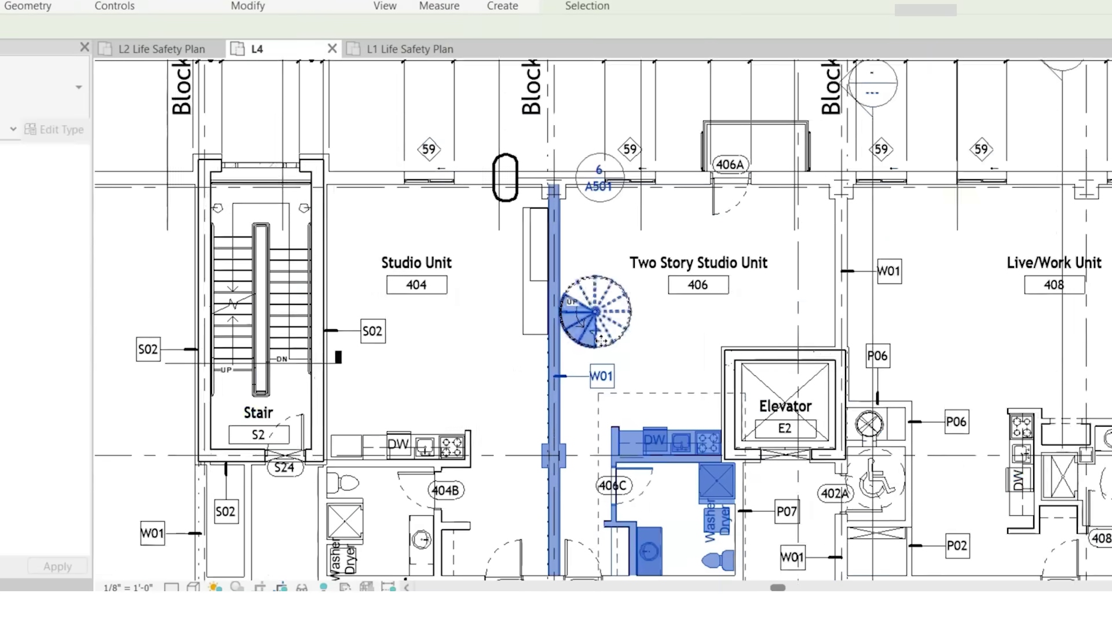
pyautogui.moveTo(110, 405); pyautogui.dragTo(648, 294, button='middle')
pyautogui.keyDown('ctrl'); pyautogui.click(184, 215); pyautogui.keyUp('ctrl')
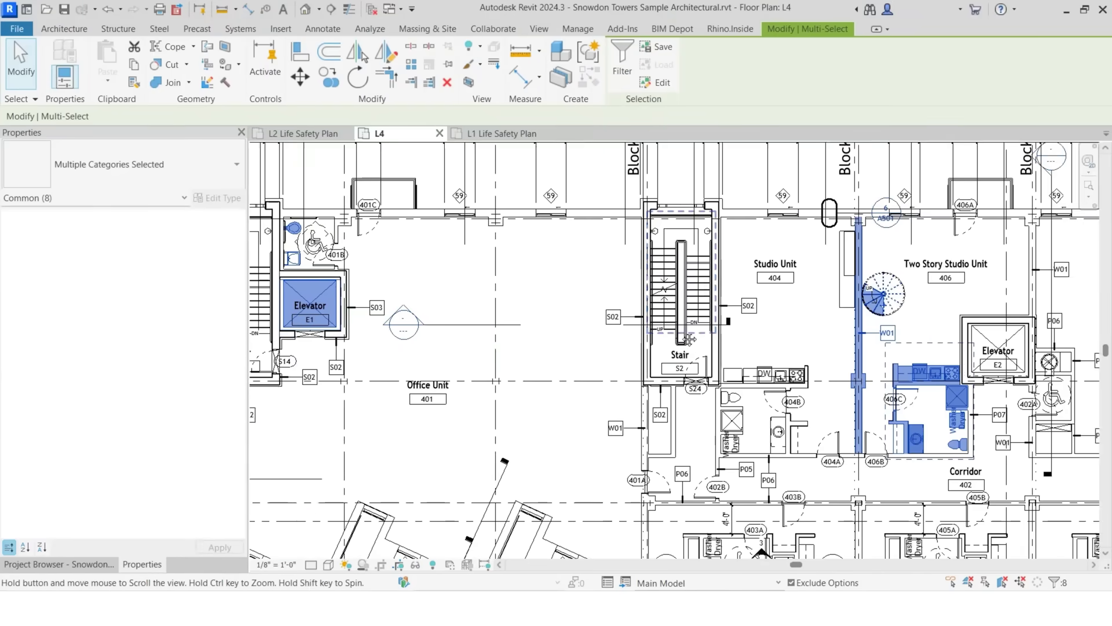
pyautogui.moveTo(689, 339); pyautogui.dragTo(713, 348, button='middle')
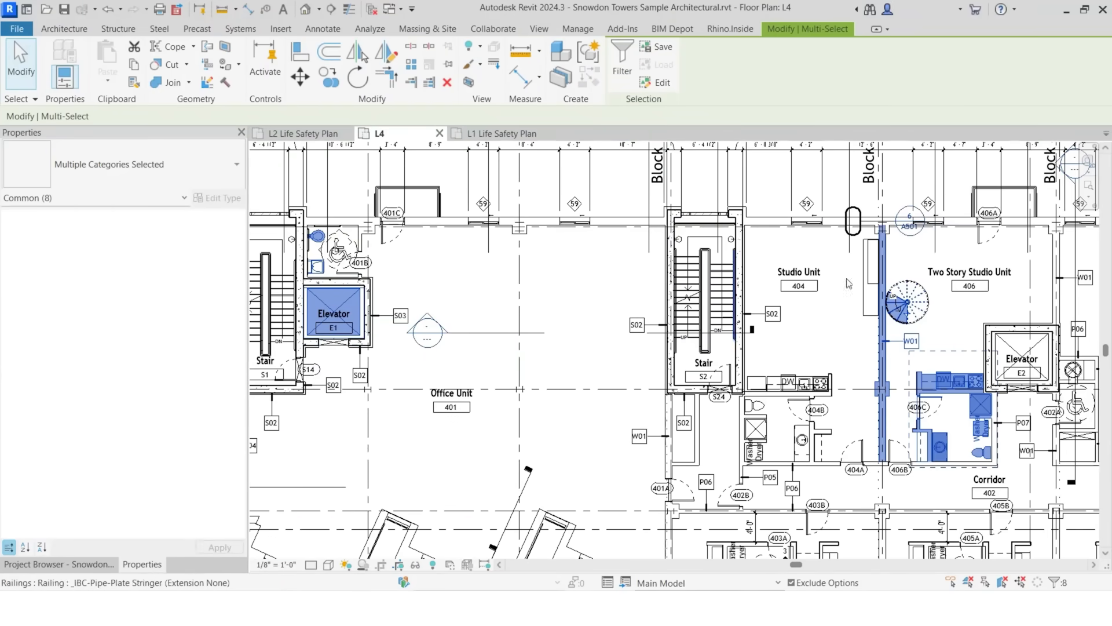
pyautogui.keyDown('ctrl'); pyautogui.click(811, 146); pyautogui.keyUp('ctrl')
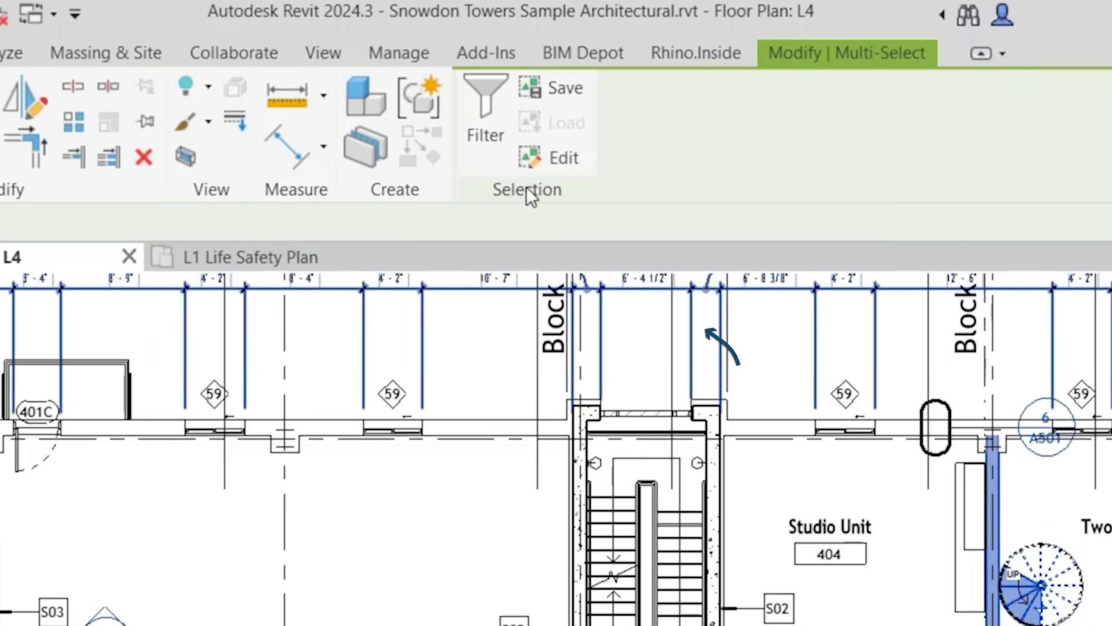
# Step: Save the current selection as 'BD_Random Selection'
pyautogui.click(548, 90)
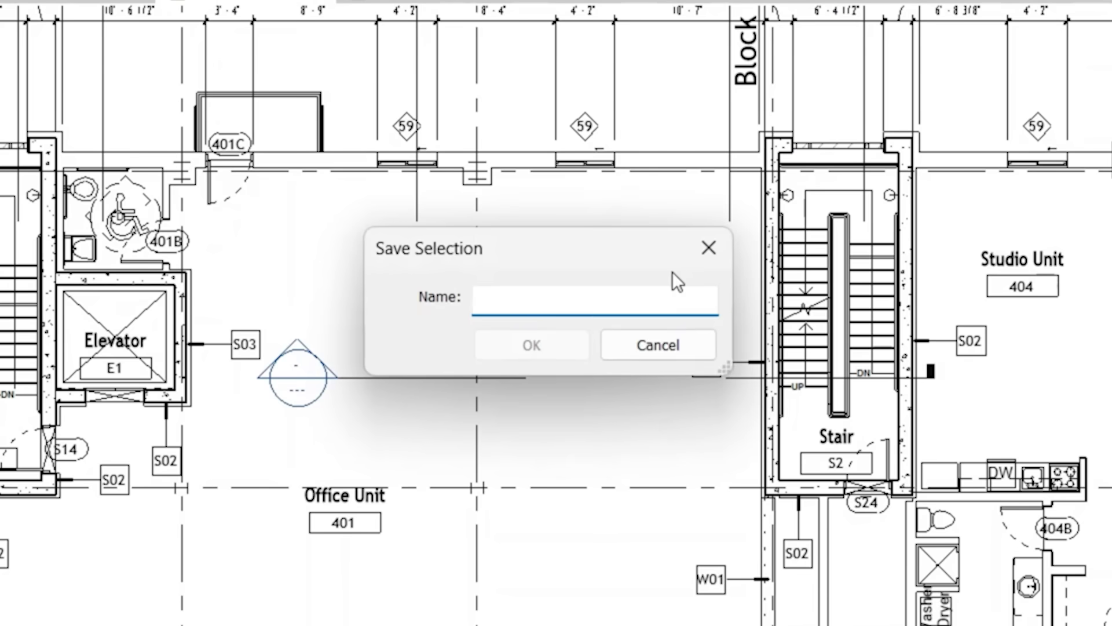
pyautogui.write('BD_Random Selection')
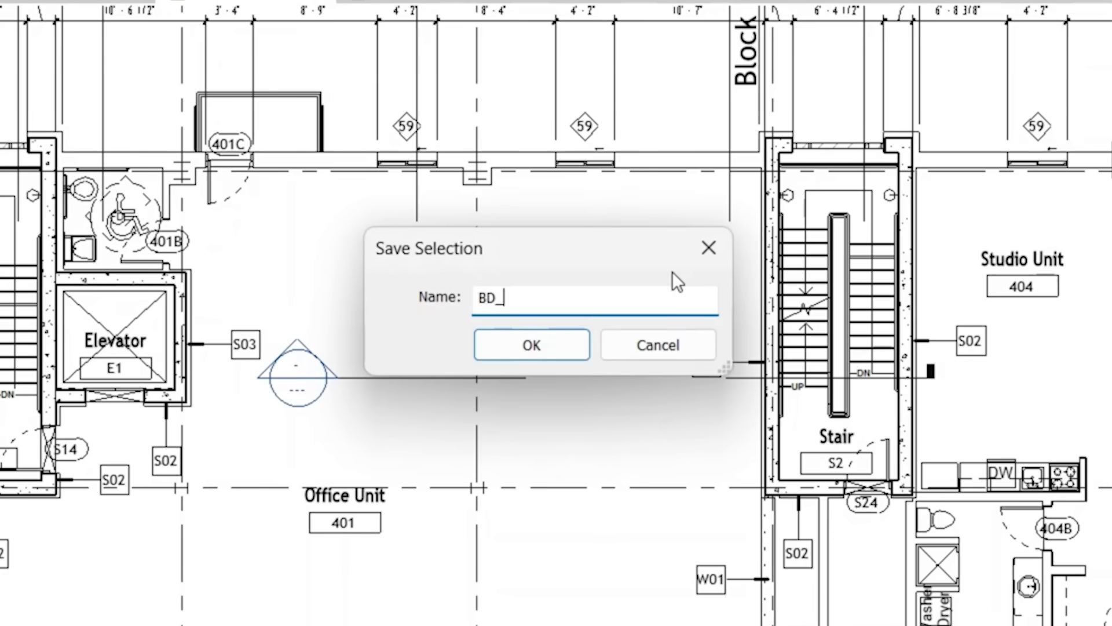
pyautogui.click(568, 359)
# Step: In the Construction template's filter overrides, pick BD_Random Selection from Selection Filters to add
pyautogui.click(284, 468)
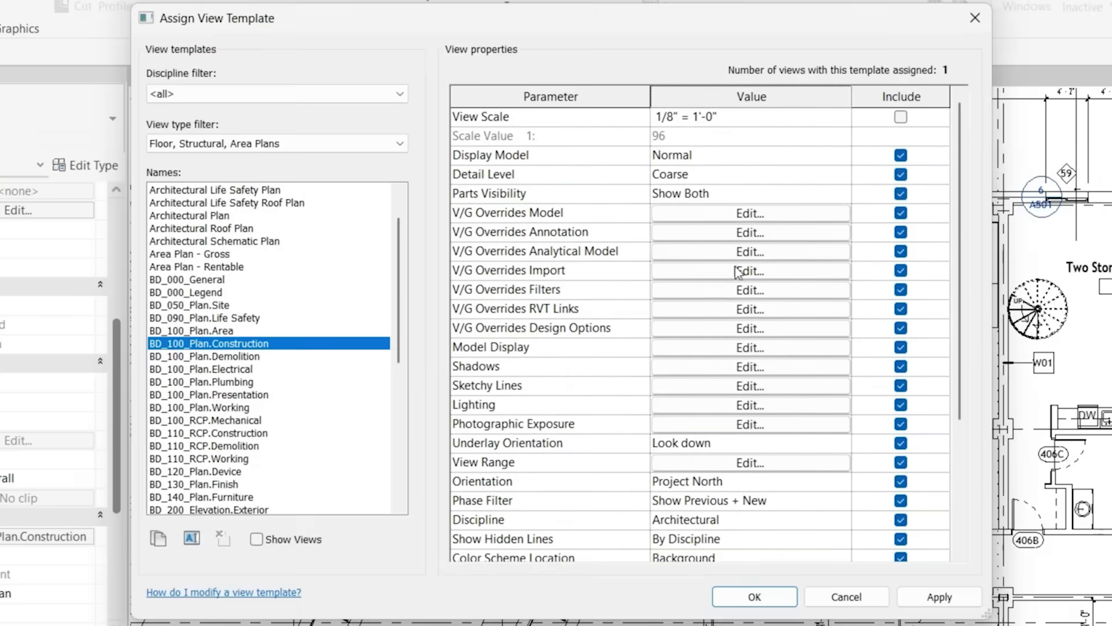
pyautogui.click(693, 295)
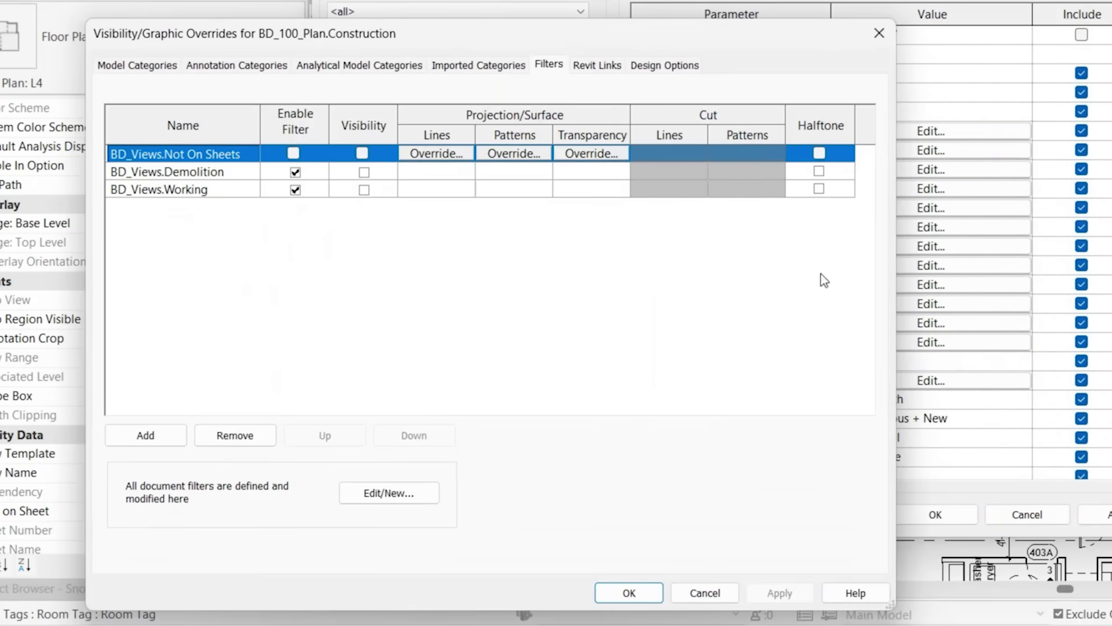
pyautogui.click(145, 435)
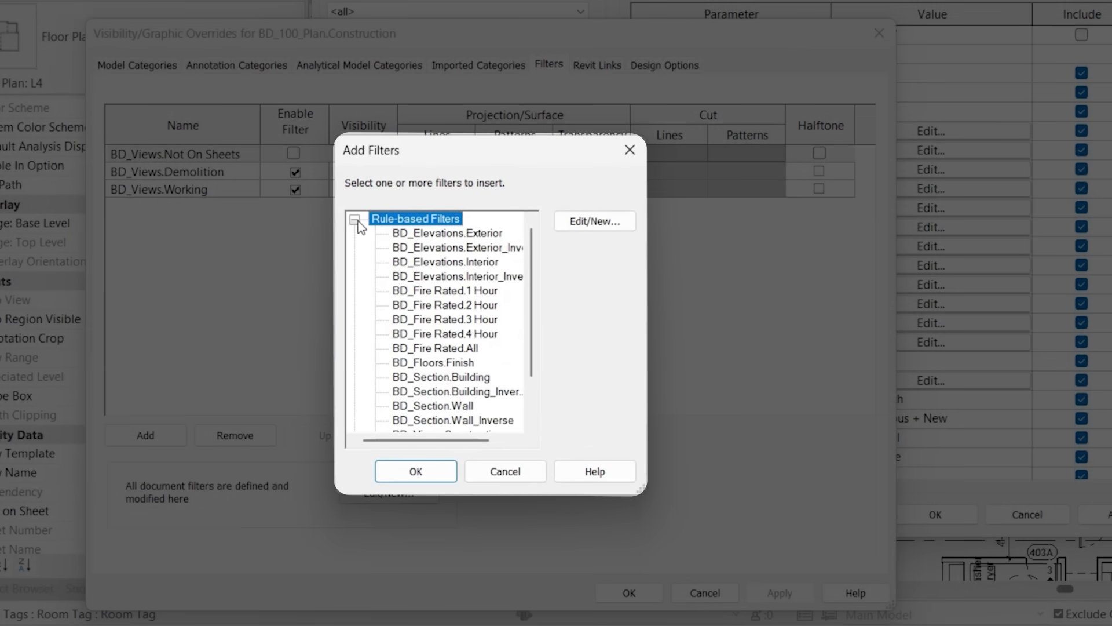
pyautogui.click(355, 220)
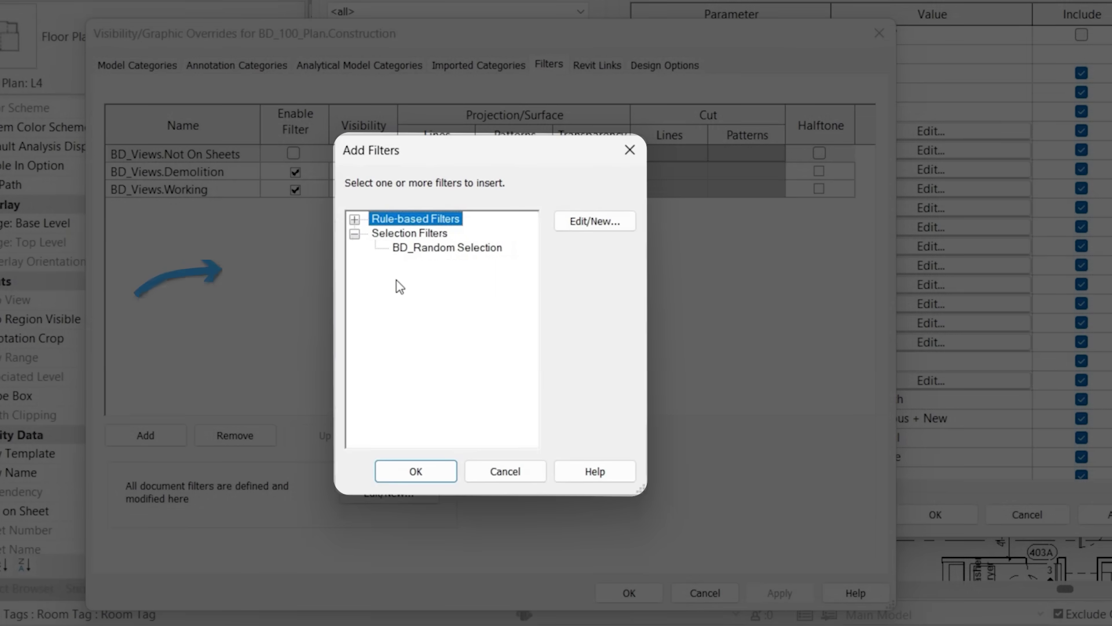
pyautogui.click(400, 232)
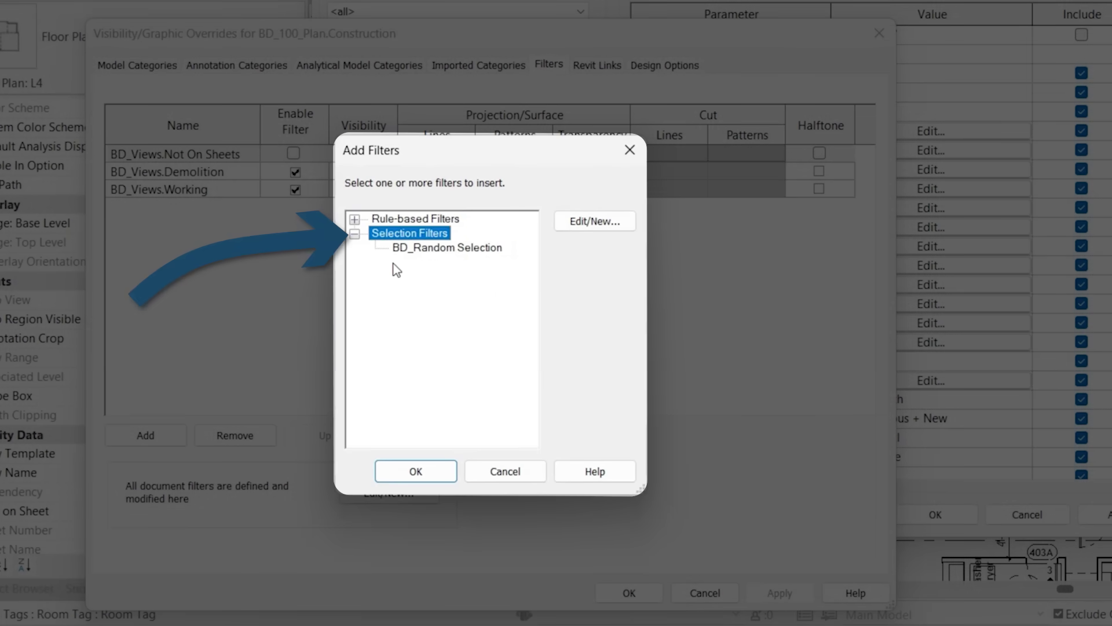
pyautogui.click(402, 249)
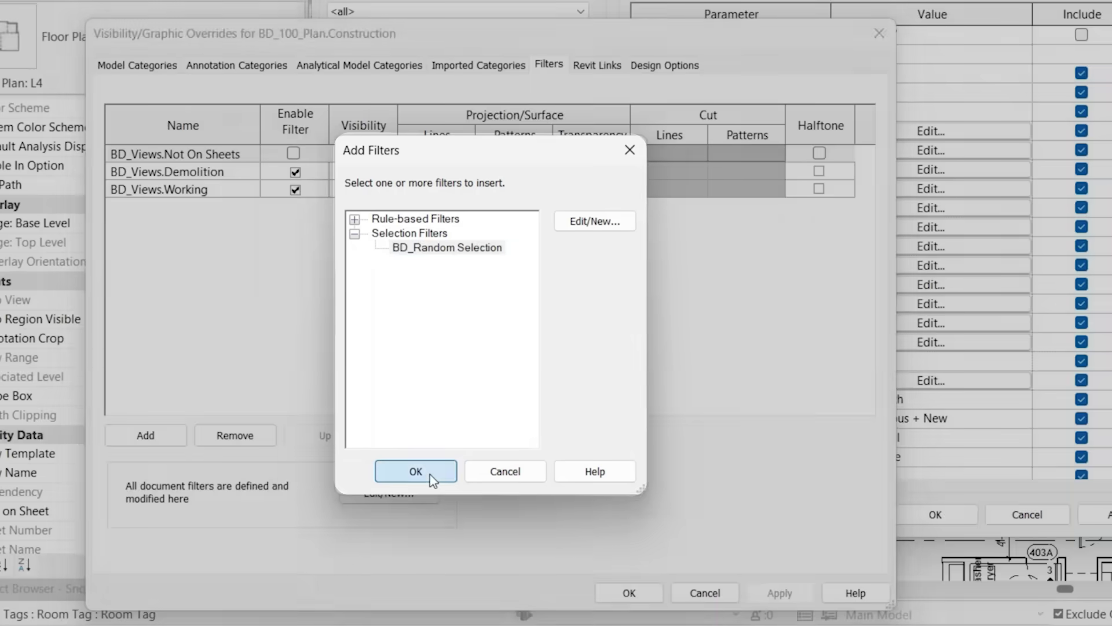
# Step: Add BD_Random Selection to the template and override its lines to Magenta
pyautogui.click(426, 470)
pyautogui.click(436, 172)
pyautogui.click(437, 171)
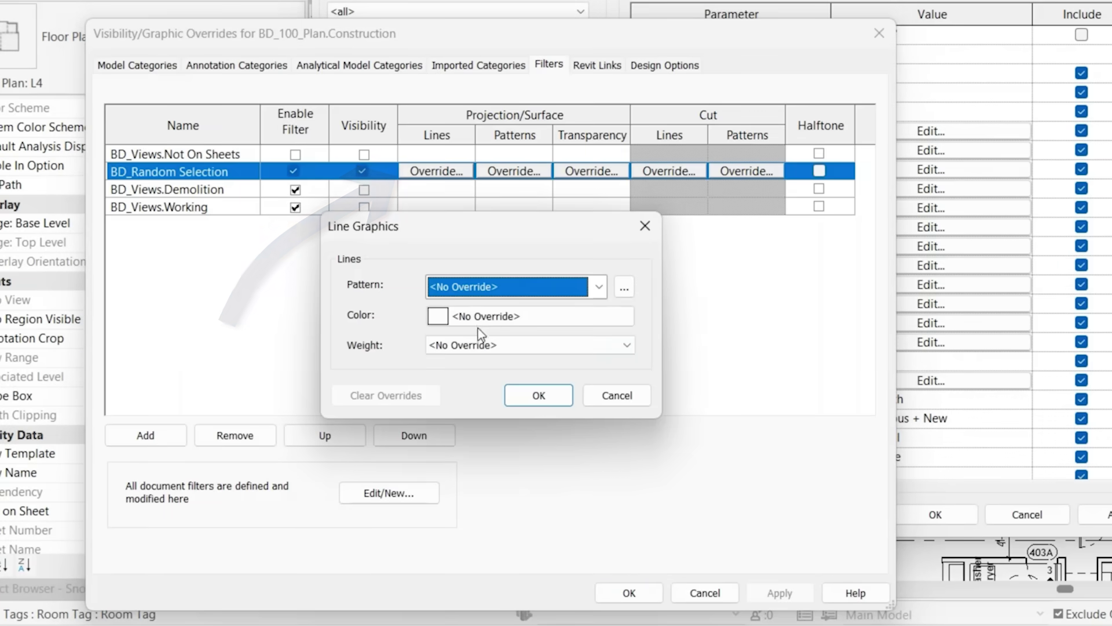
pyautogui.click(489, 317)
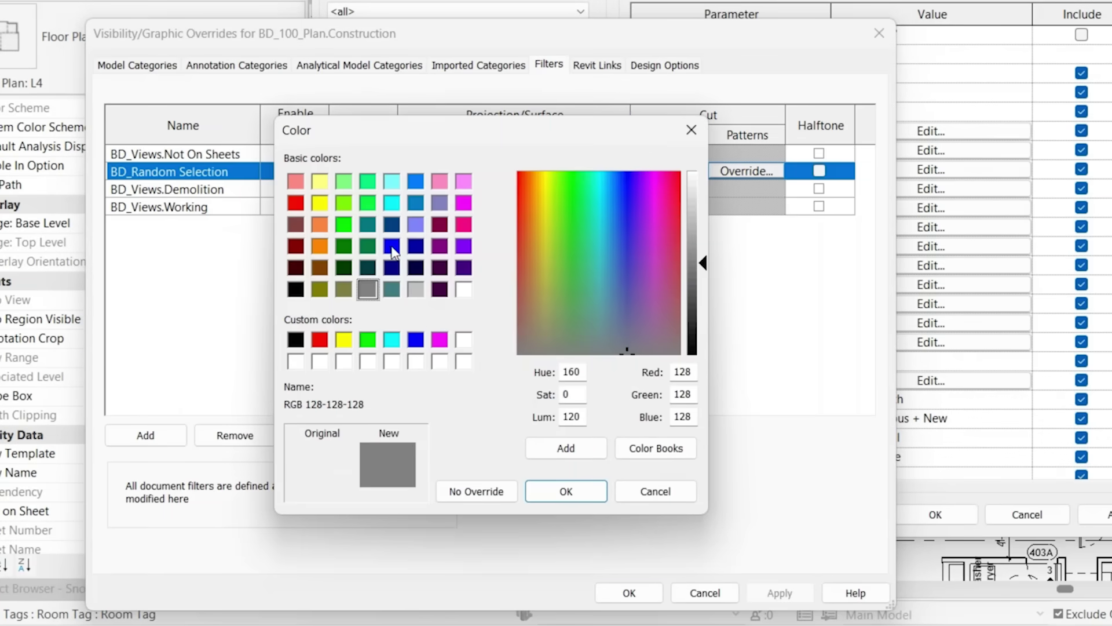
pyautogui.click(463, 202)
pyautogui.click(566, 490)
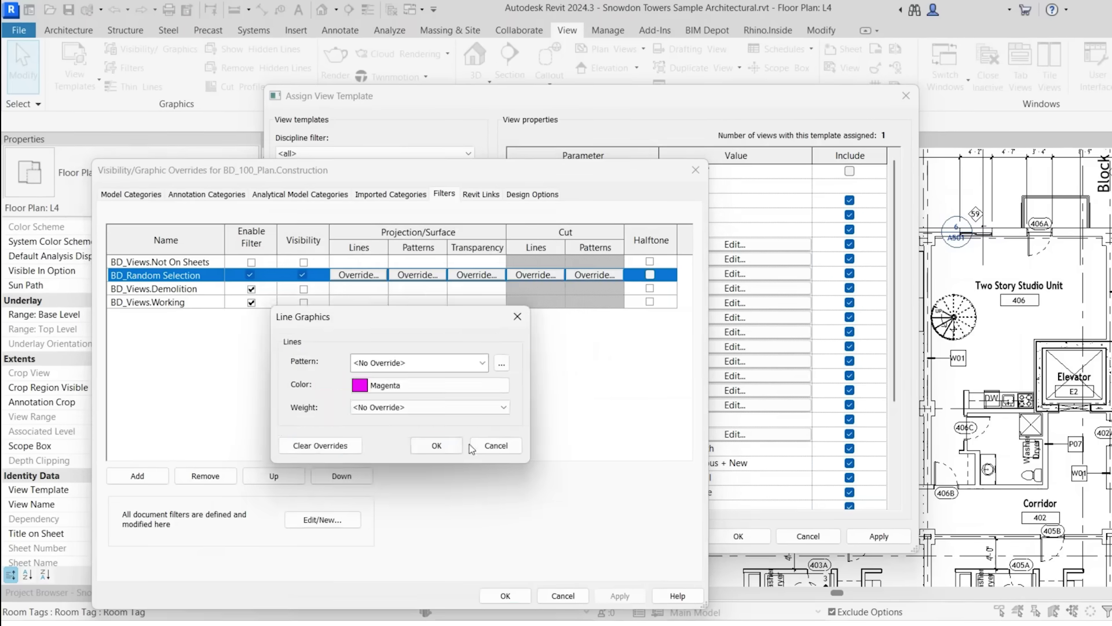
pyautogui.click(634, 483)
# Step: Give BD_Random Selection a Solid fill Magenta pattern override and apply the template
pyautogui.click(492, 172)
pyautogui.click(524, 310)
pyautogui.click(471, 246)
pyautogui.click(552, 464)
pyautogui.click(514, 288)
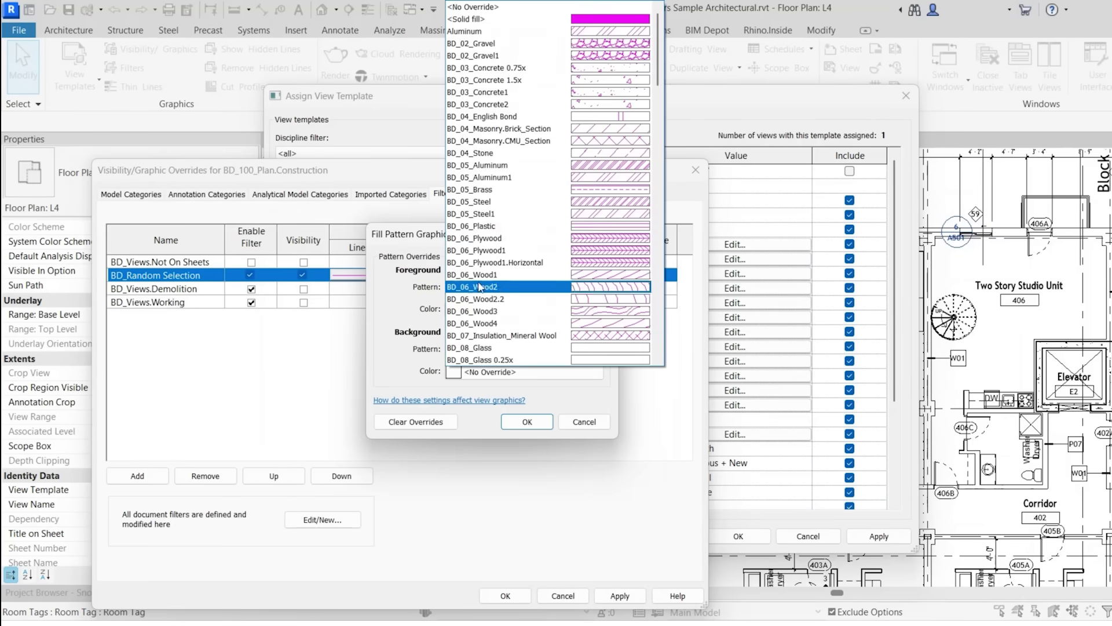
pyautogui.click(522, 286)
pyautogui.click(527, 422)
pyautogui.click(505, 595)
pyautogui.click(738, 536)
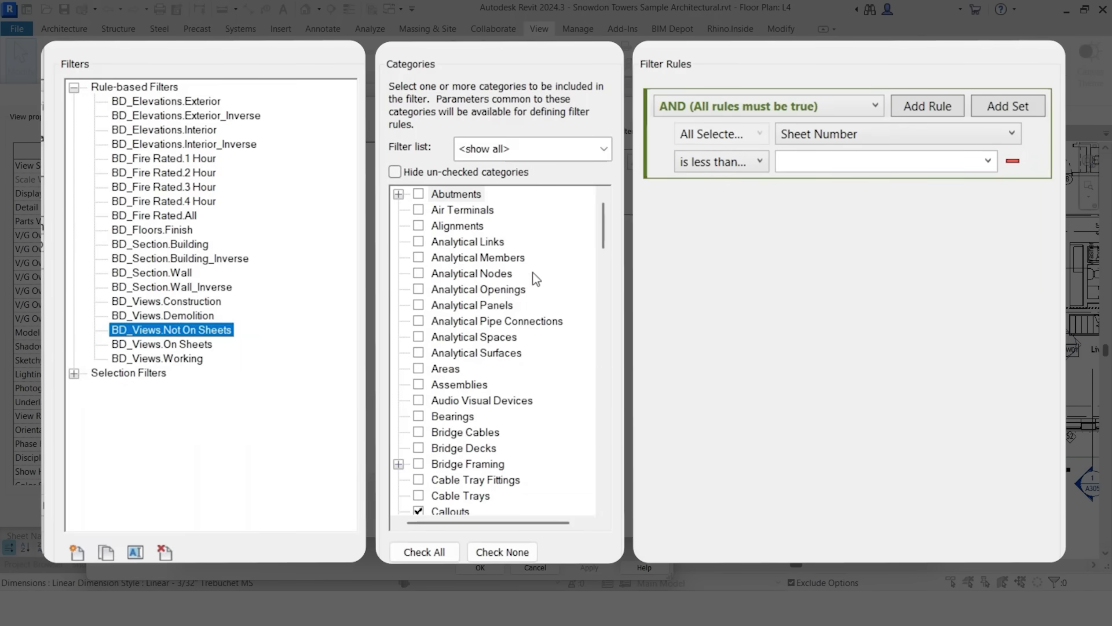
pyautogui.scroll(-5, 606, 237)
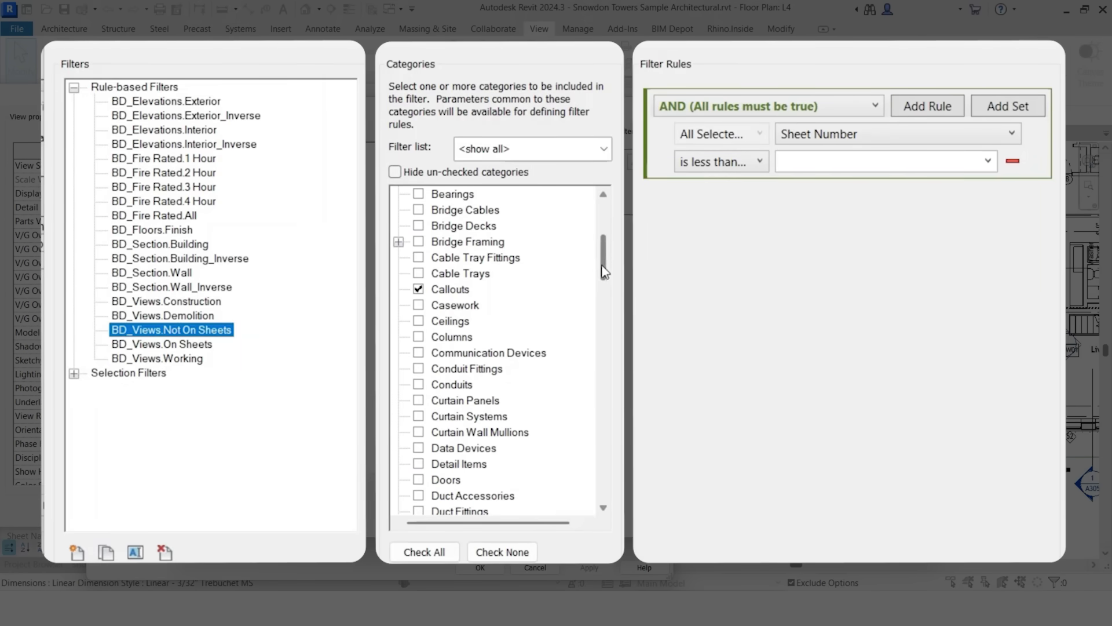
pyautogui.scroll(-6, 612, 310)
pyautogui.scroll(-20, 613, 310)
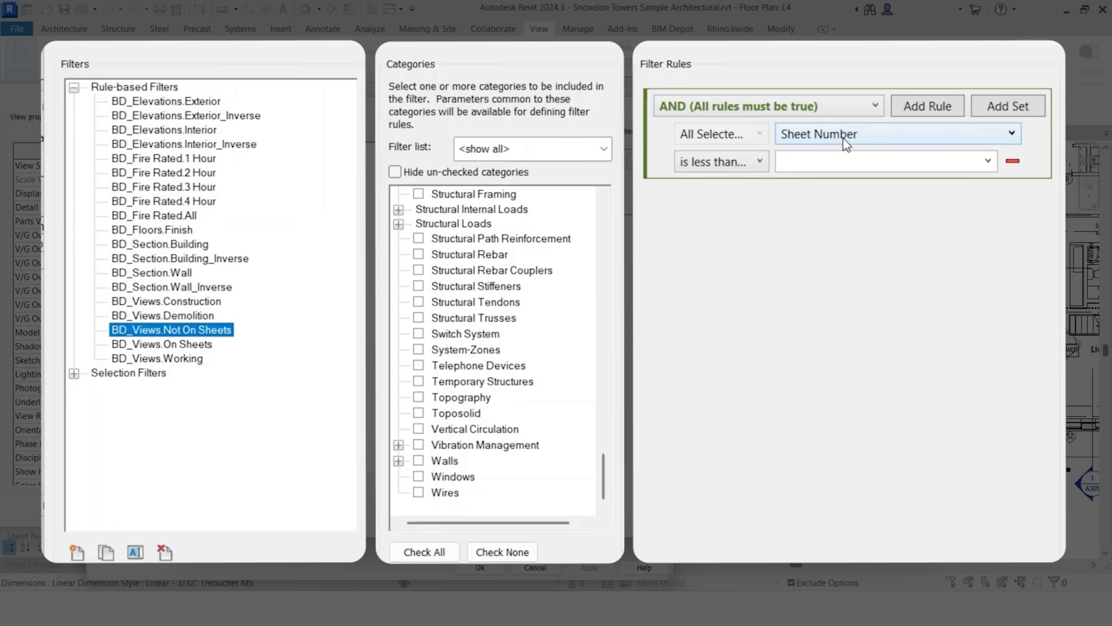
pyautogui.click(759, 162)
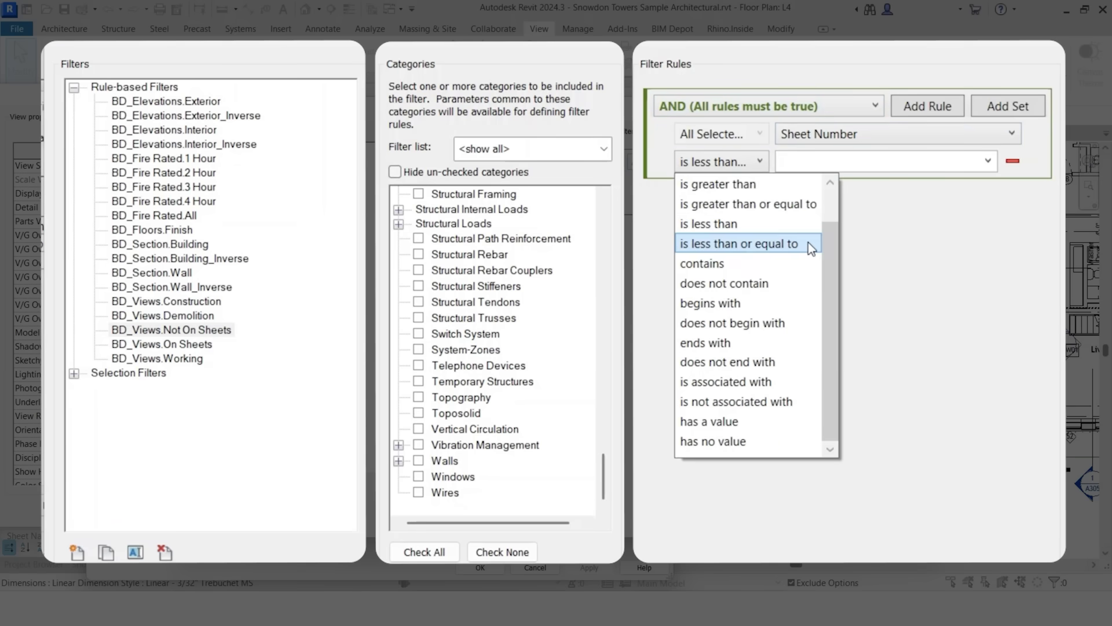
pyautogui.click(935, 232)
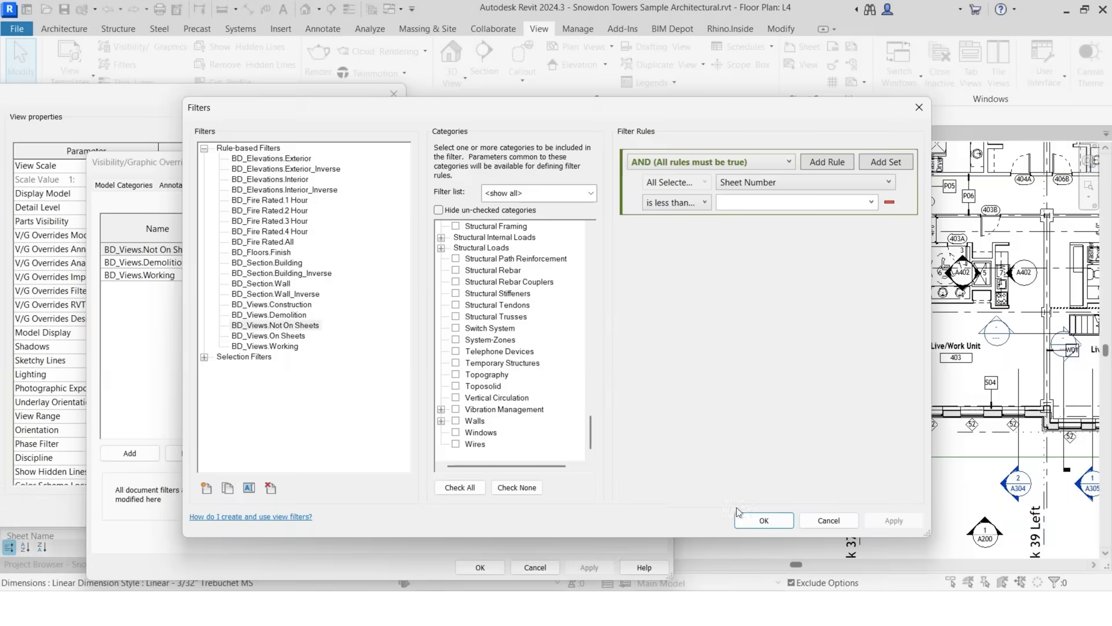
# Step: Enable the BD_Views.Not On Sheets filter in the Construction template and apply it
pyautogui.click(763, 520)
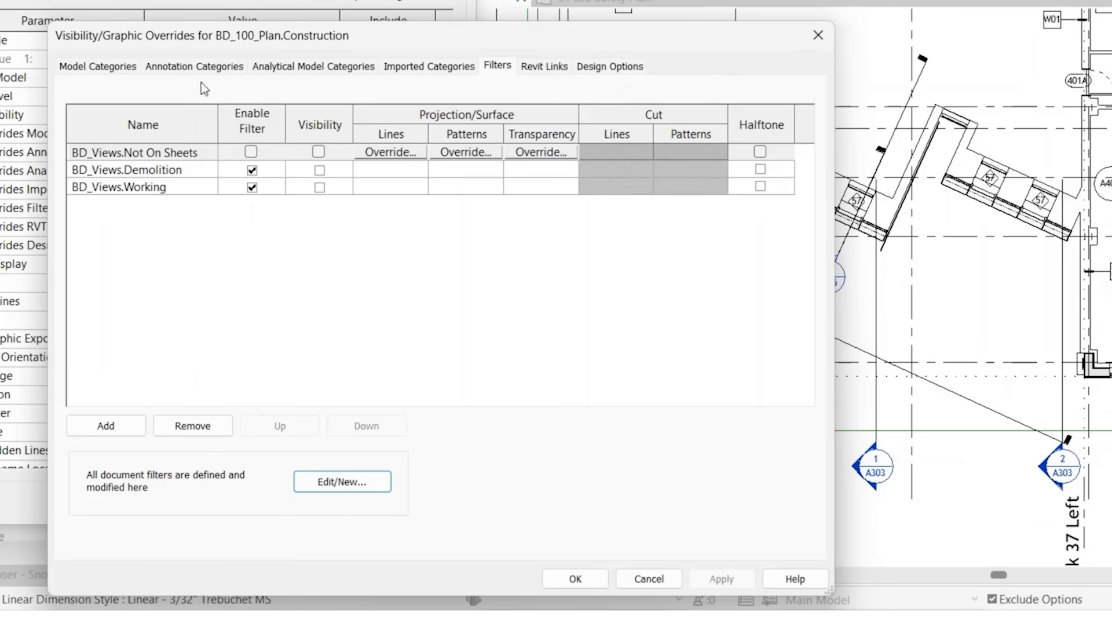
pyautogui.click(251, 152)
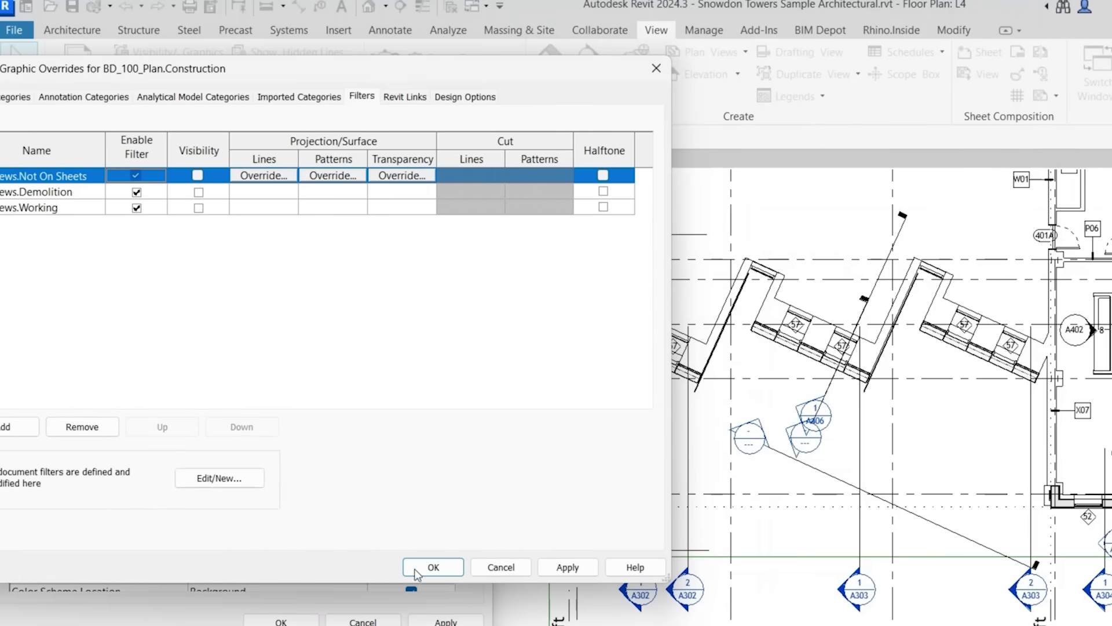
pyautogui.click(435, 568)
pyautogui.click(452, 567)
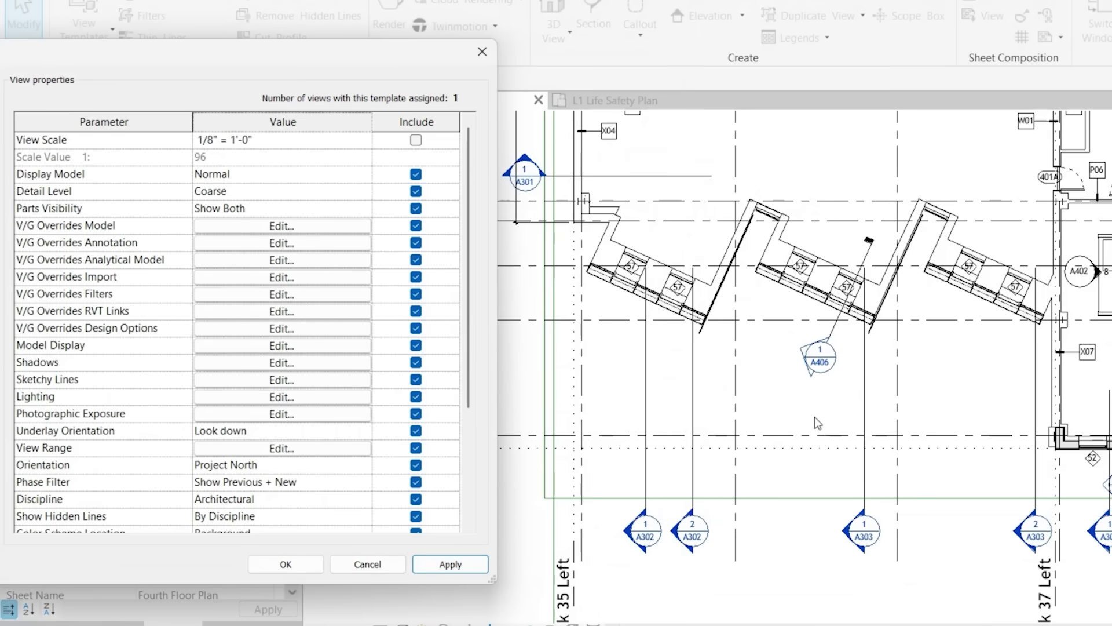
# Step: Review the BD_Views.On Sheets and BD_Views.Not On Sheets filter rules in the Filters editor
pyautogui.click(282, 293)
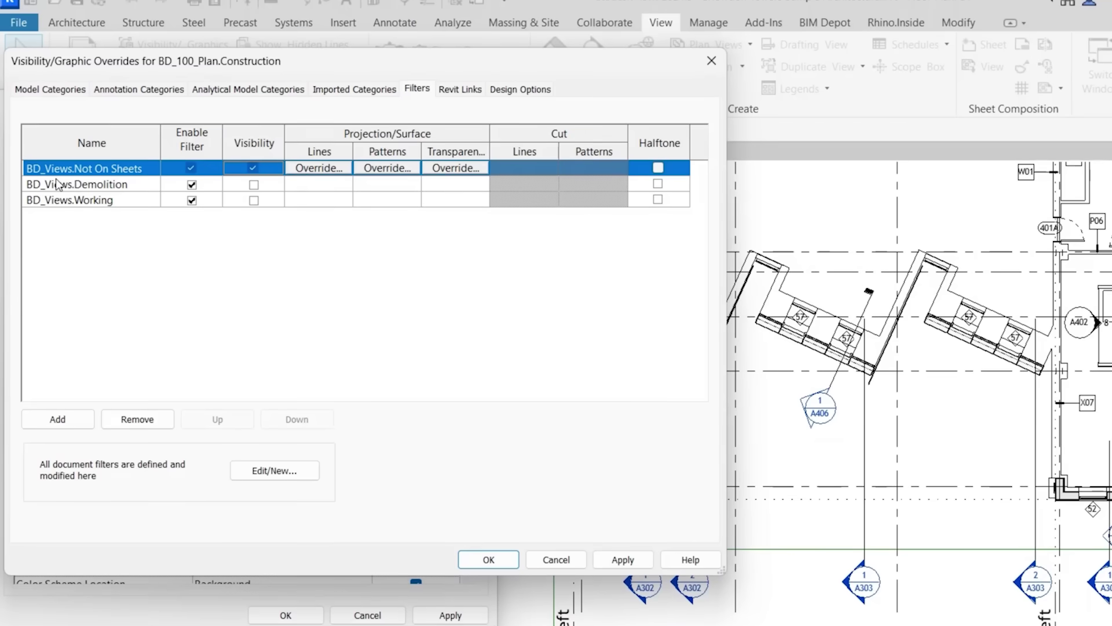
pyautogui.click(274, 471)
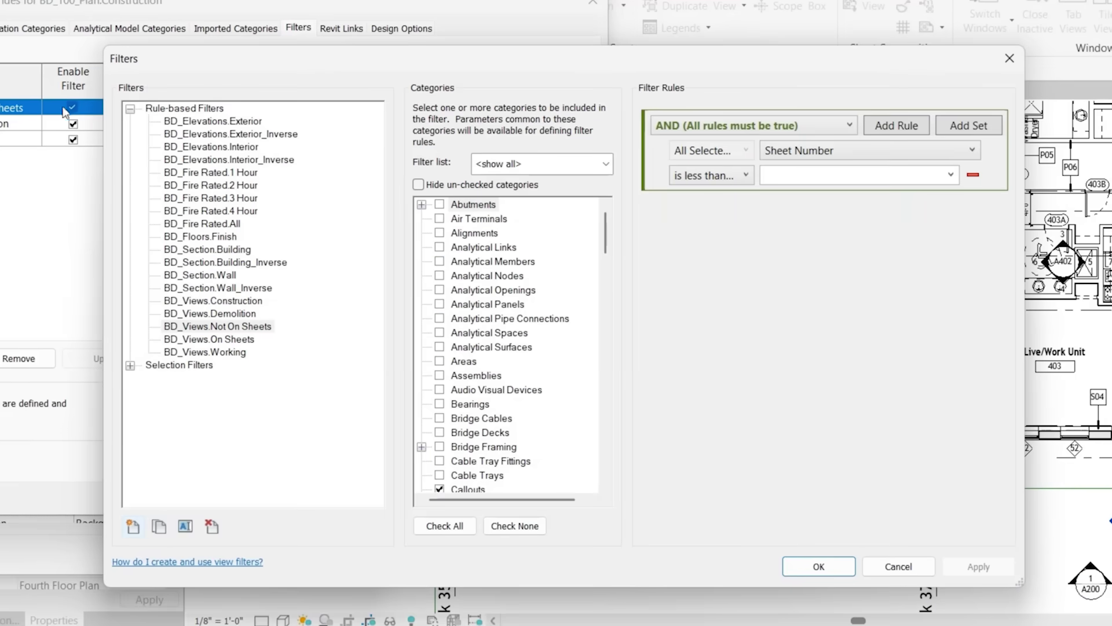
pyautogui.moveTo(322, 46); pyautogui.dragTo(359, 87)
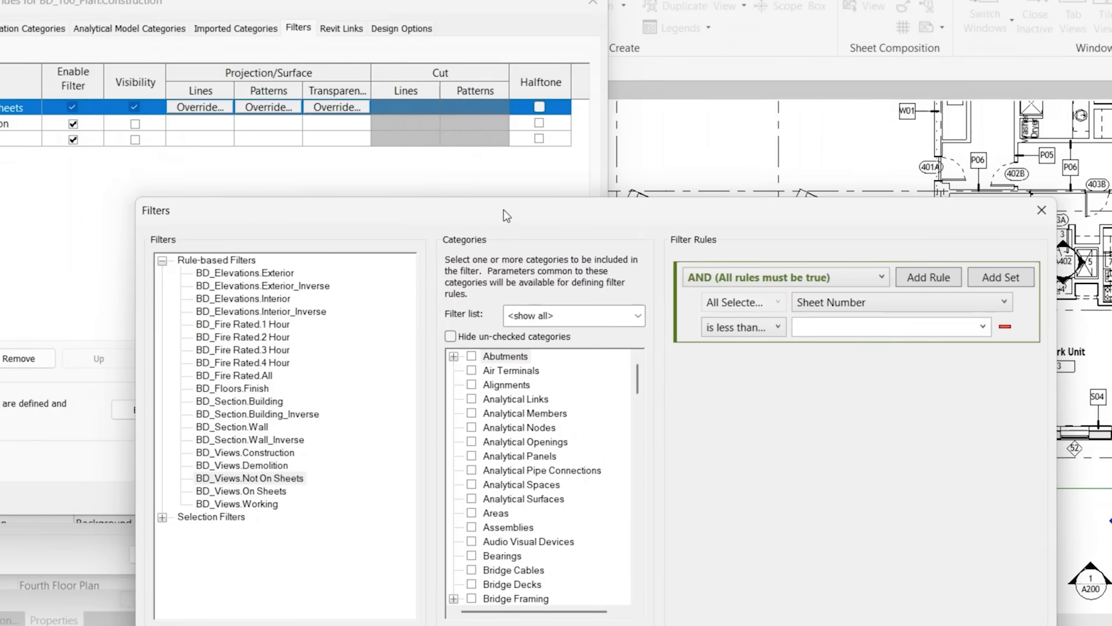
pyautogui.moveTo(502, 210); pyautogui.dragTo(460, 13)
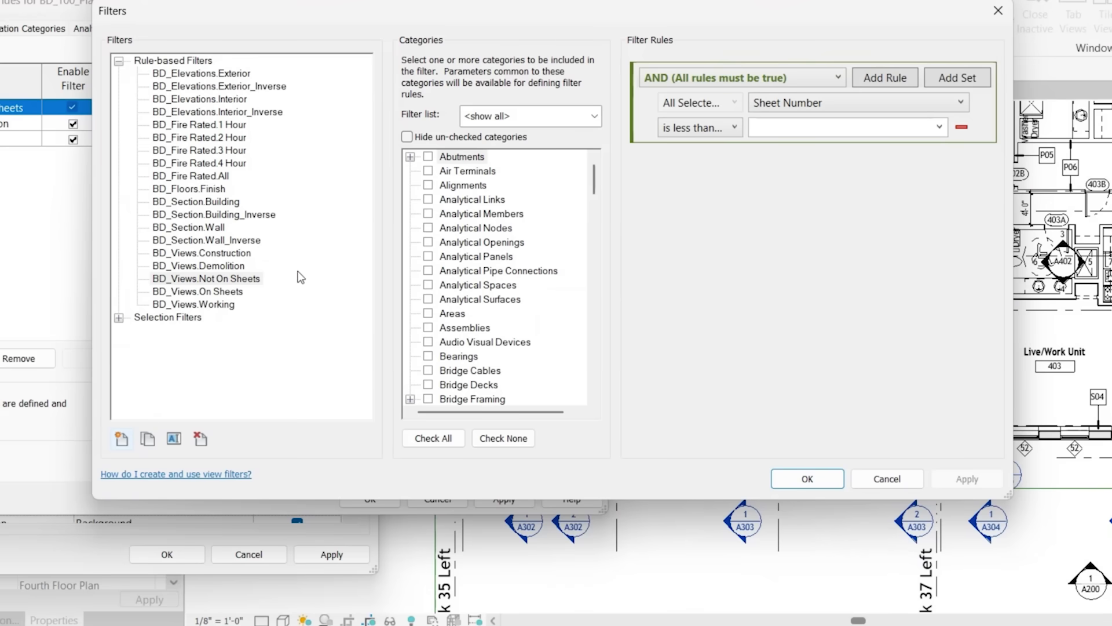
pyautogui.click(197, 291)
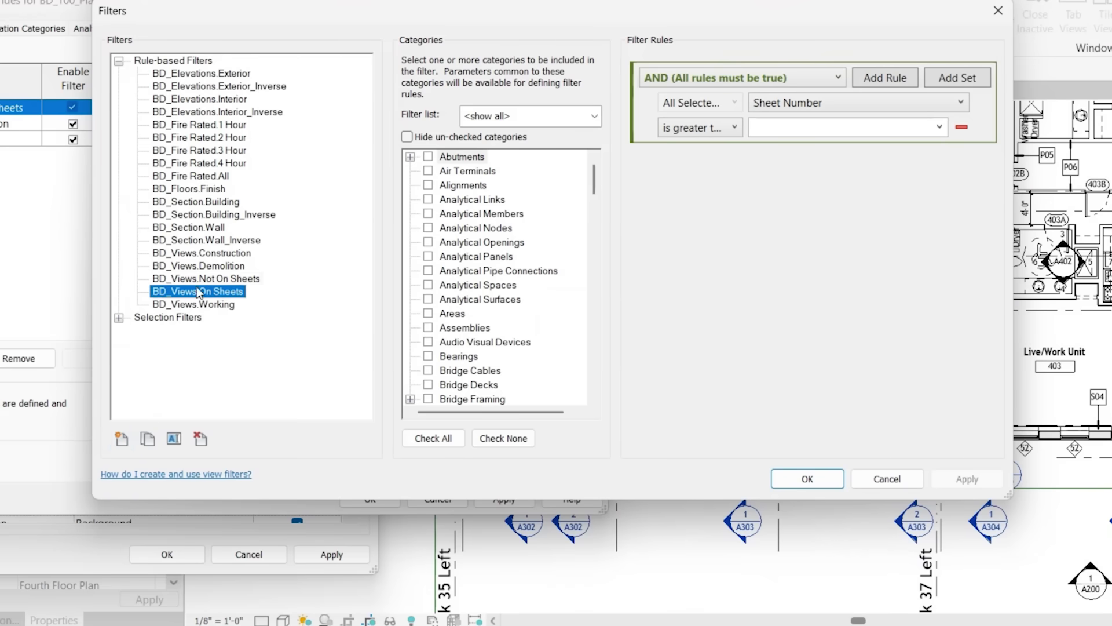
pyautogui.click(206, 279)
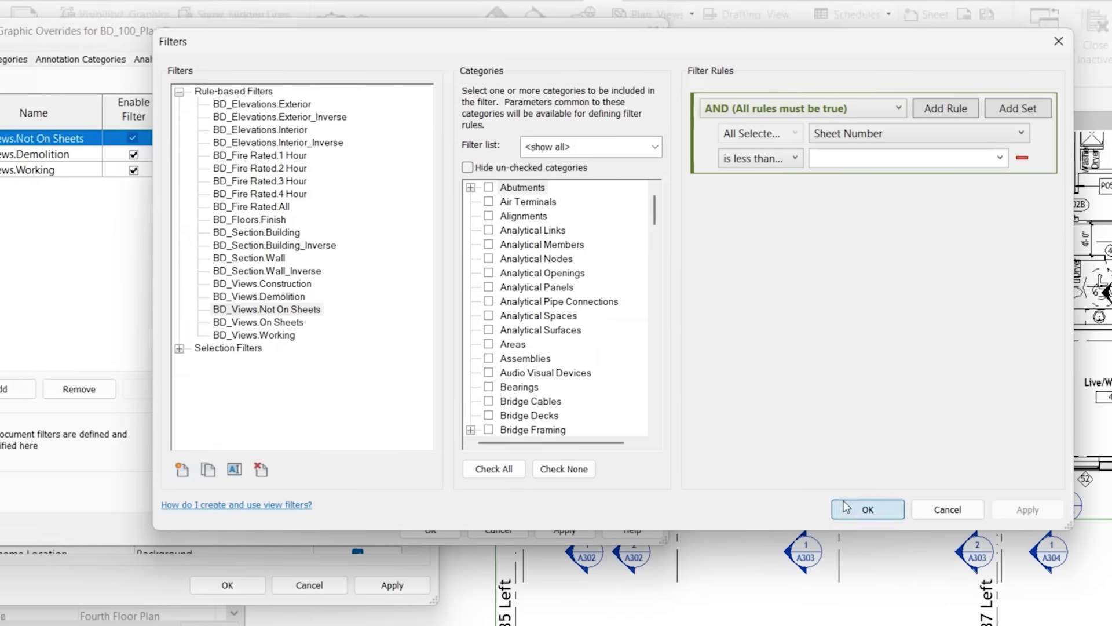
pyautogui.click(807, 479)
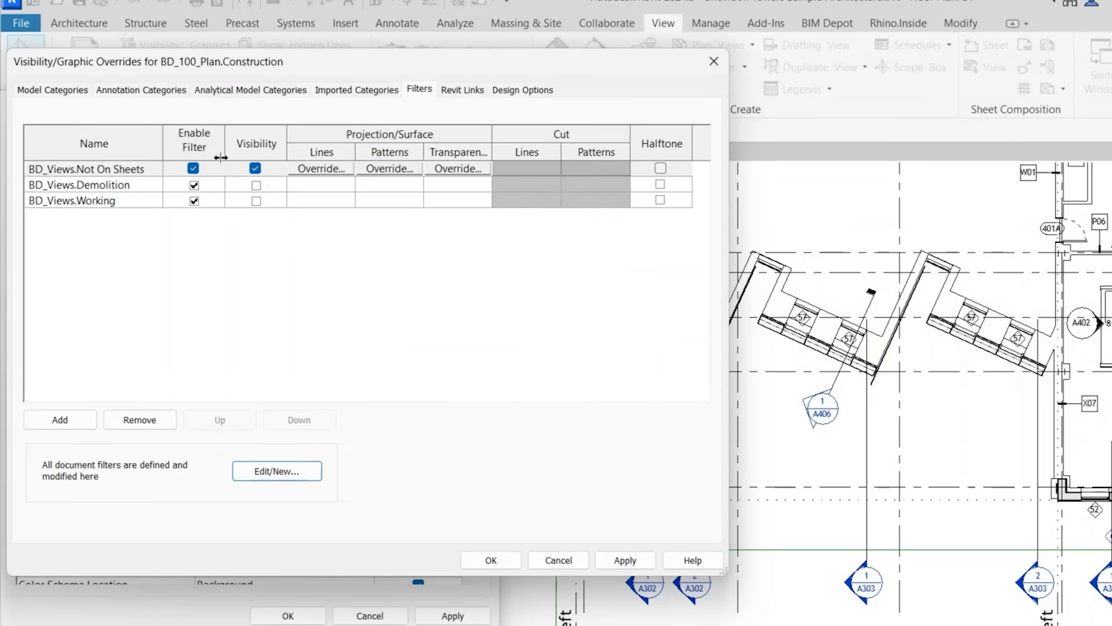
# Step: Make Not On Sheets visible with red projection lines, apply, and review the override
pyautogui.click(261, 173)
pyautogui.click(255, 168)
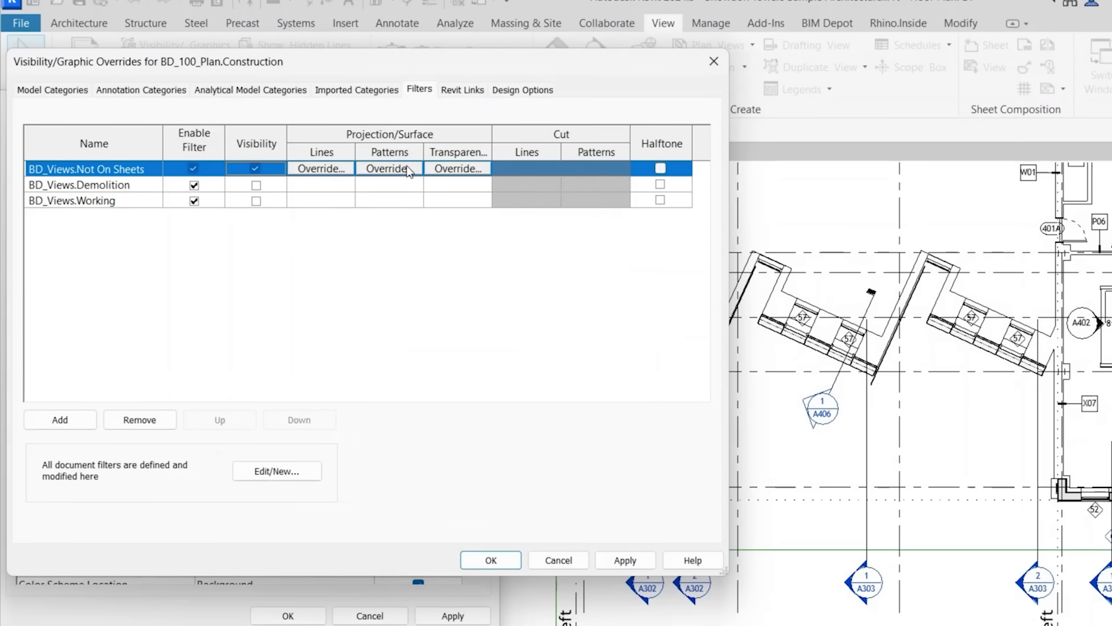
pyautogui.click(343, 171)
pyautogui.click(194, 212)
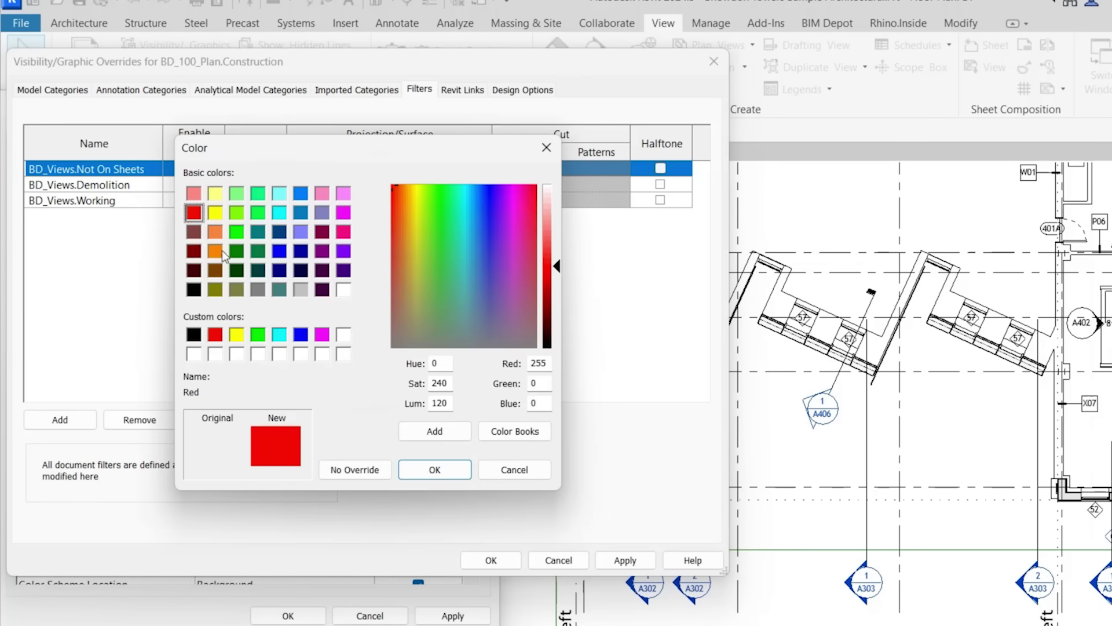
pyautogui.click(433, 469)
pyautogui.click(412, 383)
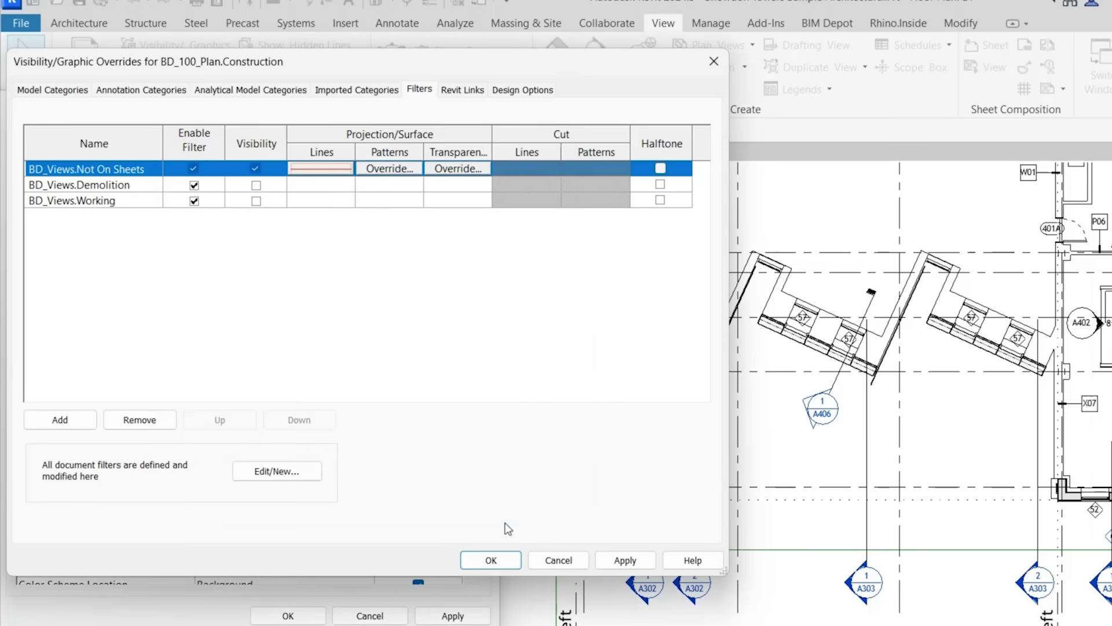
pyautogui.click(501, 559)
pyautogui.click(288, 615)
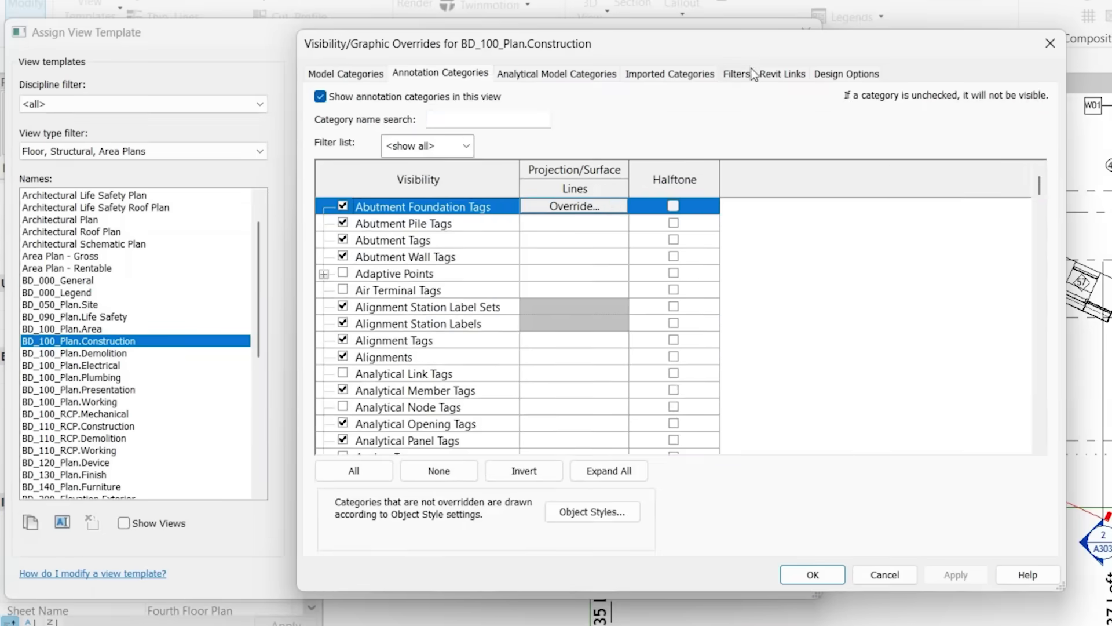
pyautogui.click(748, 70)
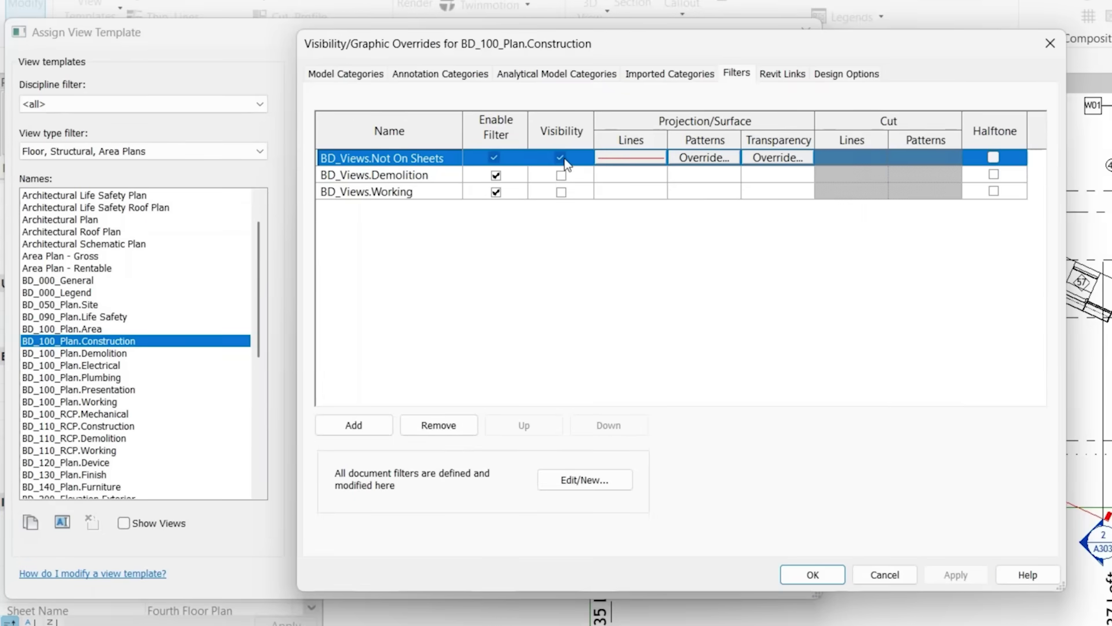
pyautogui.click(640, 157)
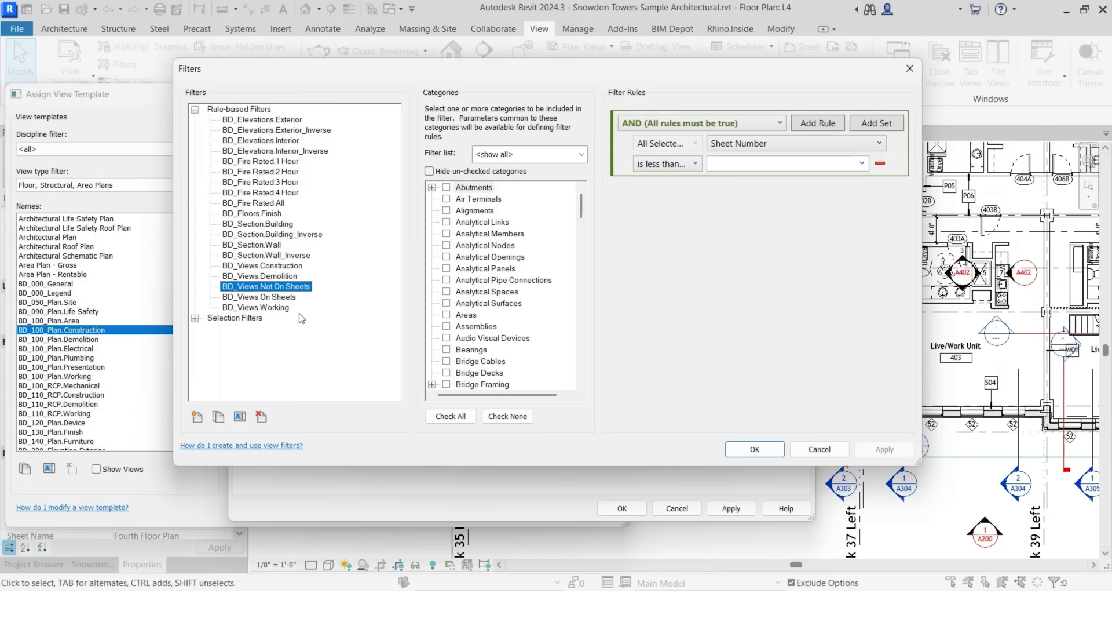
# Step: Compare the BD_Section.Building and BD_Section.Building_Inverse rules, keeping the does not contain condition
pyautogui.click(319, 234)
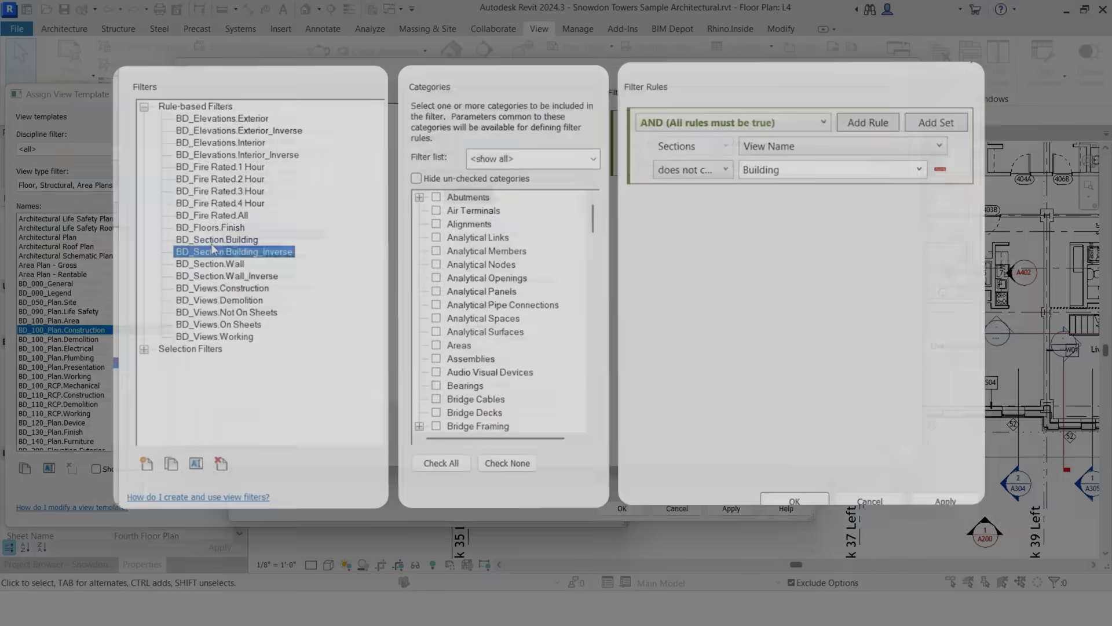
pyautogui.click(270, 224)
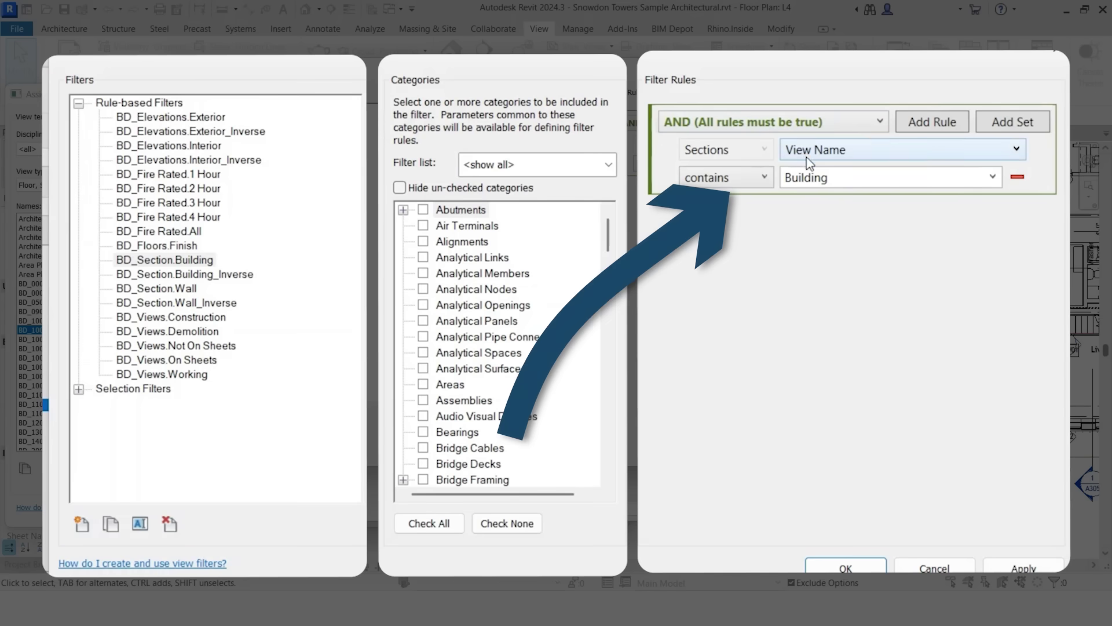
pyautogui.click(228, 274)
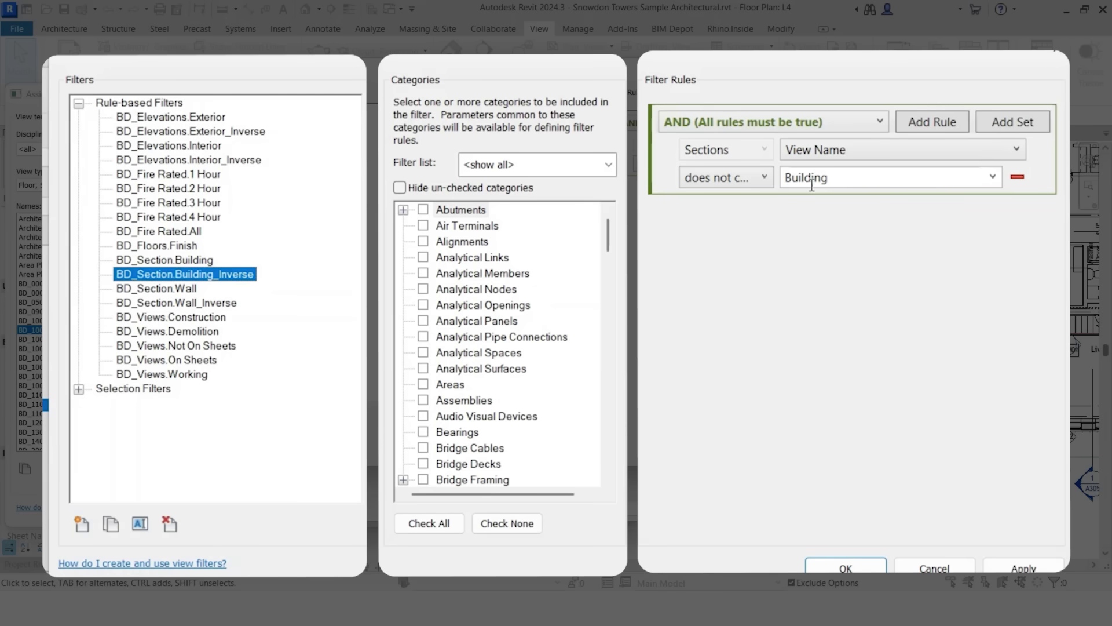
pyautogui.click(756, 180)
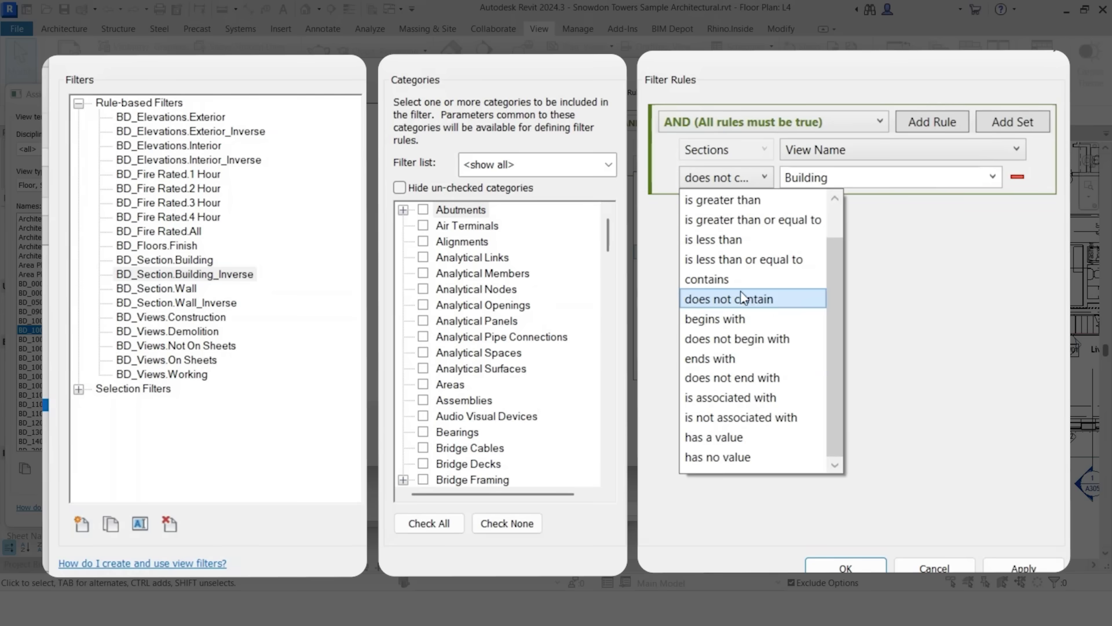
pyautogui.click(753, 299)
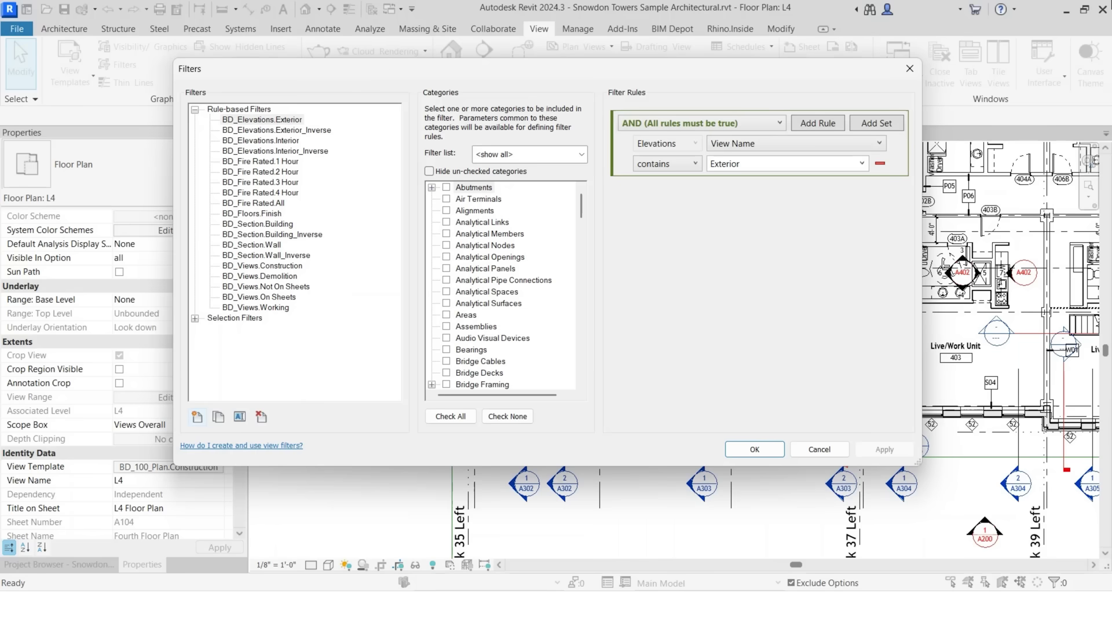
pyautogui.click(910, 69)
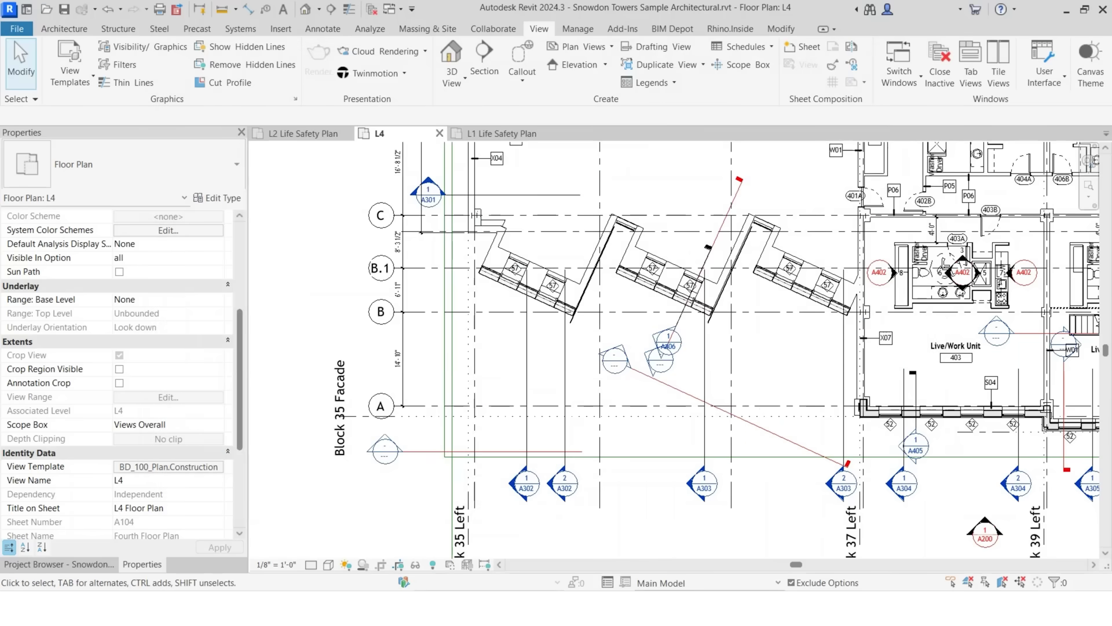